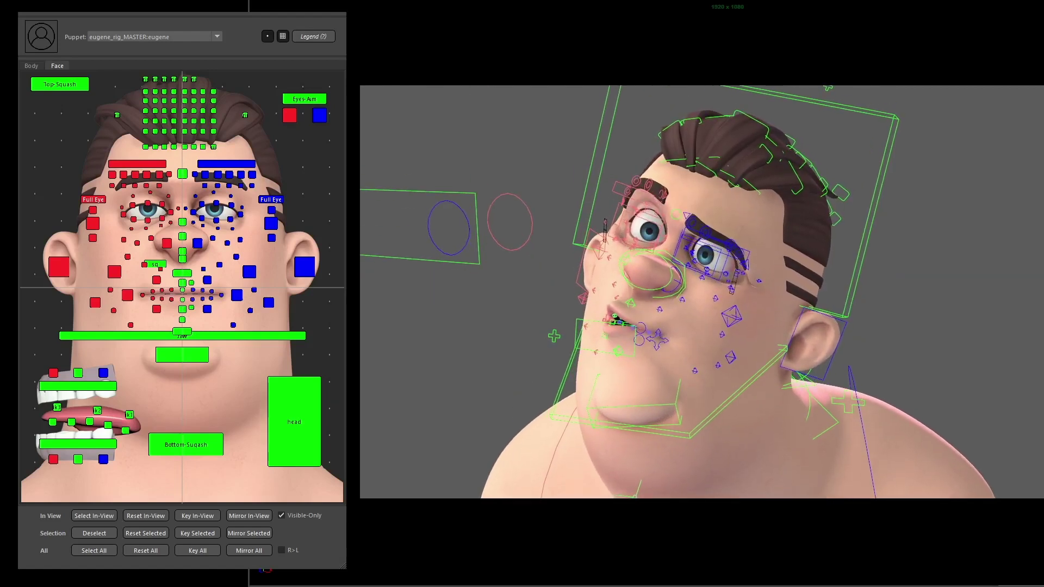
# - Rotate the head control slightly, and pick the jaw and left mouth-corner controls on the face picker
pyautogui.click(294, 422)
pyautogui.press('e')
pyautogui.moveTo(692, 328)
pyautogui.mouseDown()
pyautogui.moveTo(699, 317)
pyautogui.moveTo(674, 326)
pyautogui.mouseUp()
pyautogui.click(206, 335)
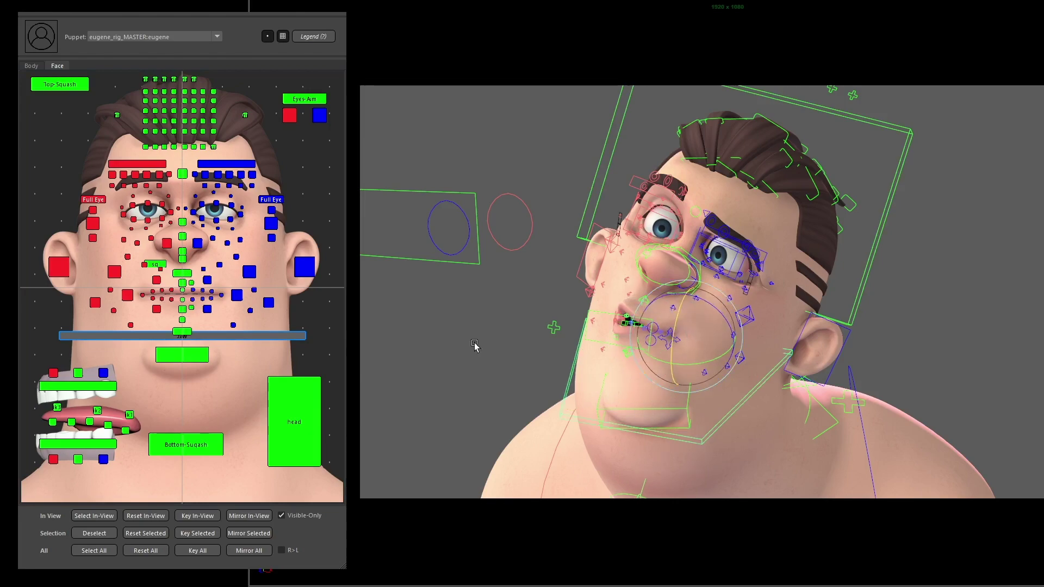
pyautogui.click(236, 295)
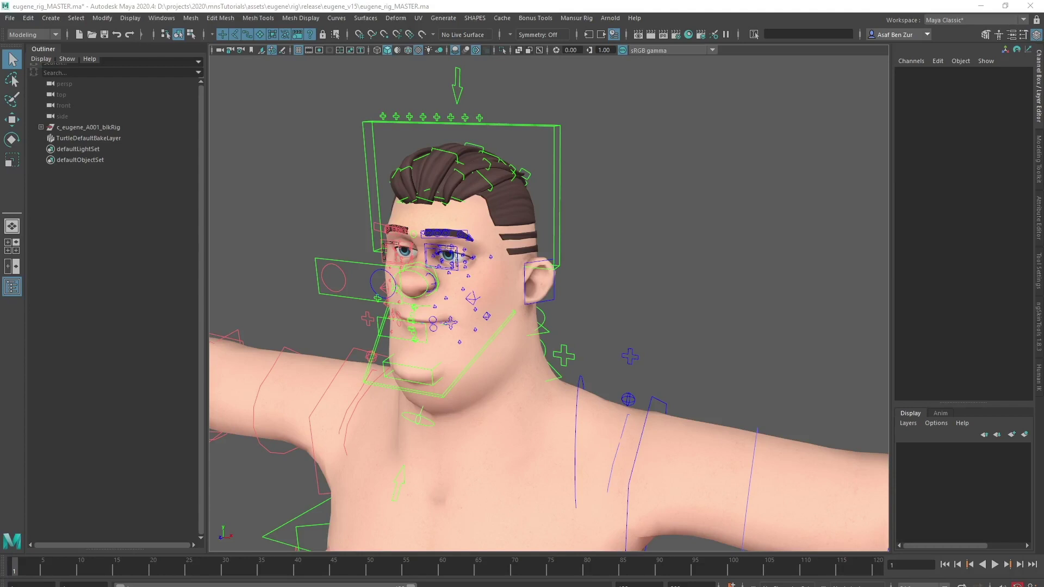
# - Open the Mansur Block Builder and bring up its Edit Picker Layout window from the picker tools
pyautogui.click(576, 18)
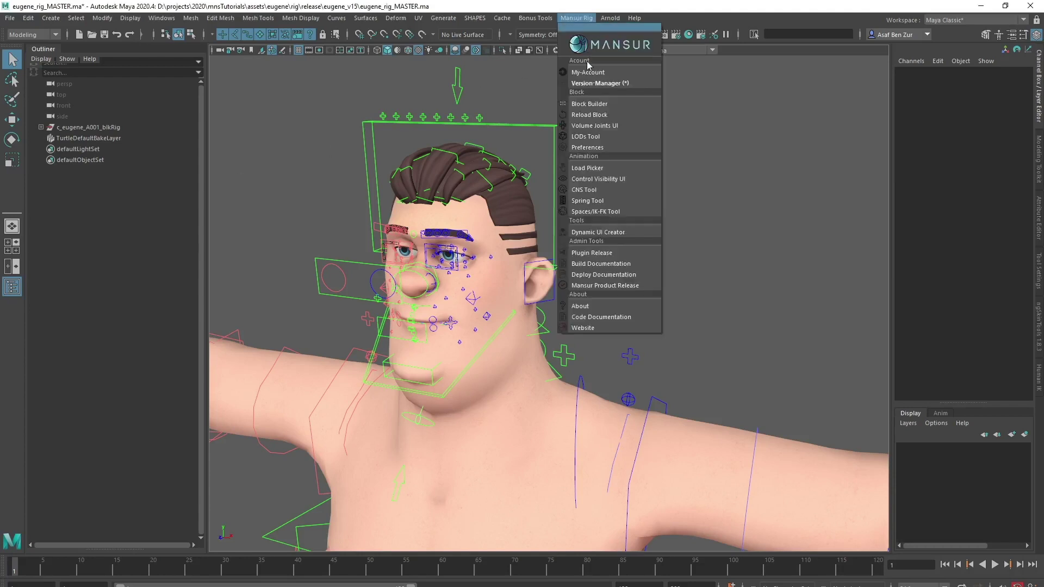
pyautogui.click(588, 104)
pyautogui.click(715, 185)
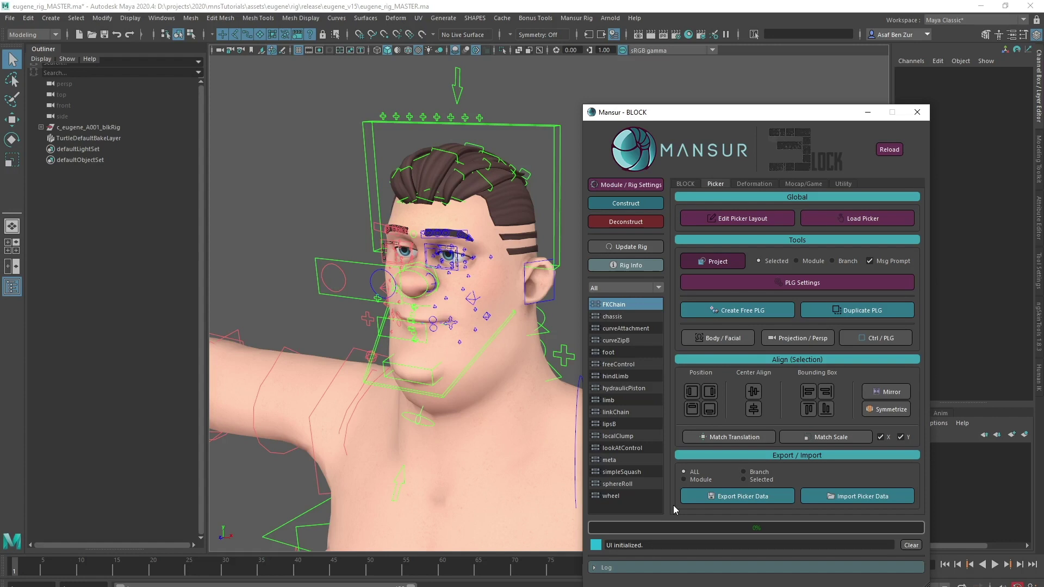
pyautogui.click(710, 222)
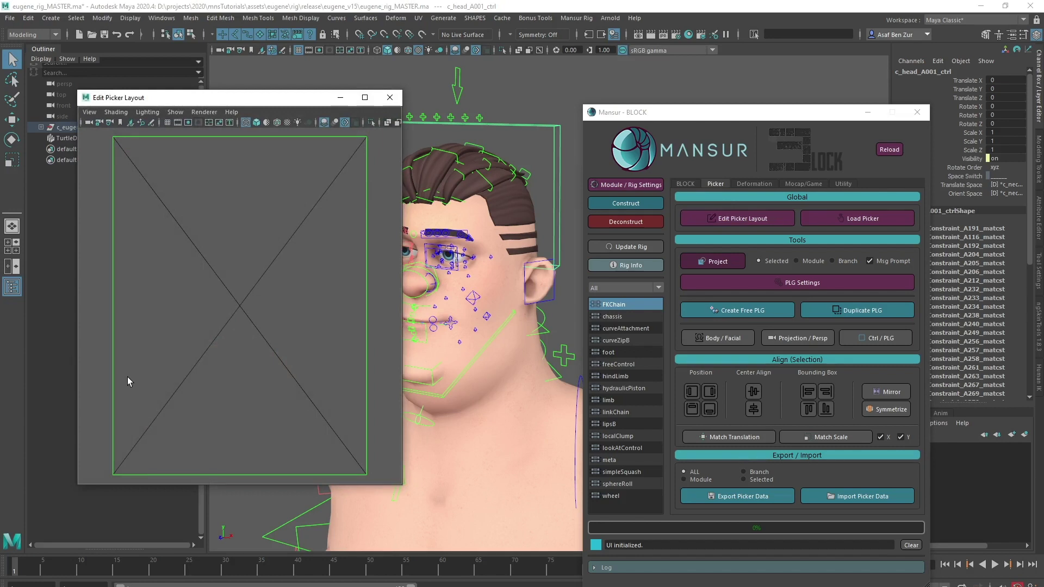
# - Inspect the Width and Height attributes of the picker layout's outer frame
pyautogui.click(217, 294)
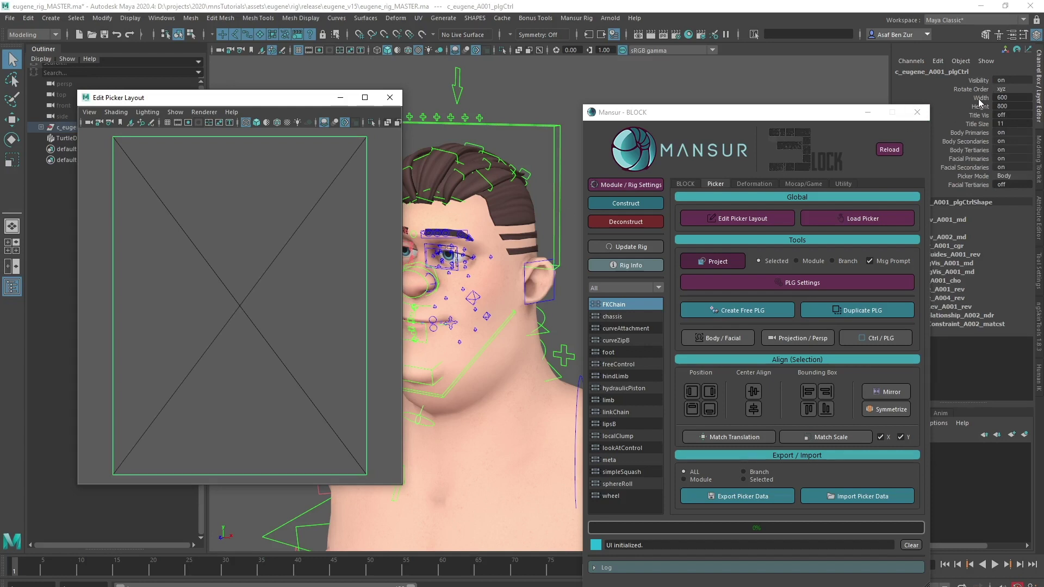
pyautogui.moveTo(980, 99); pyautogui.dragTo(976, 107)
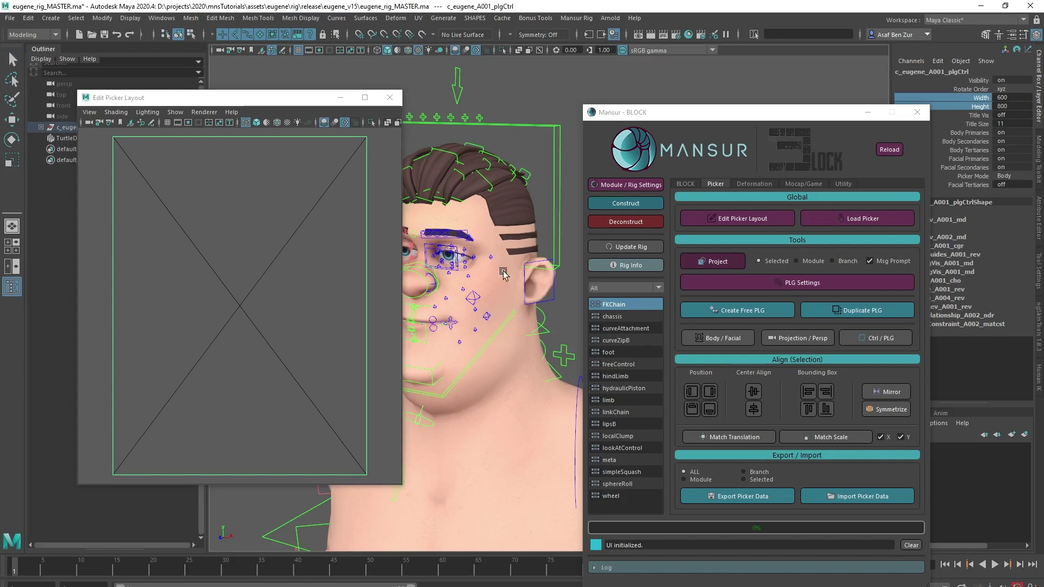
pyautogui.press('q')
pyautogui.click(544, 102)
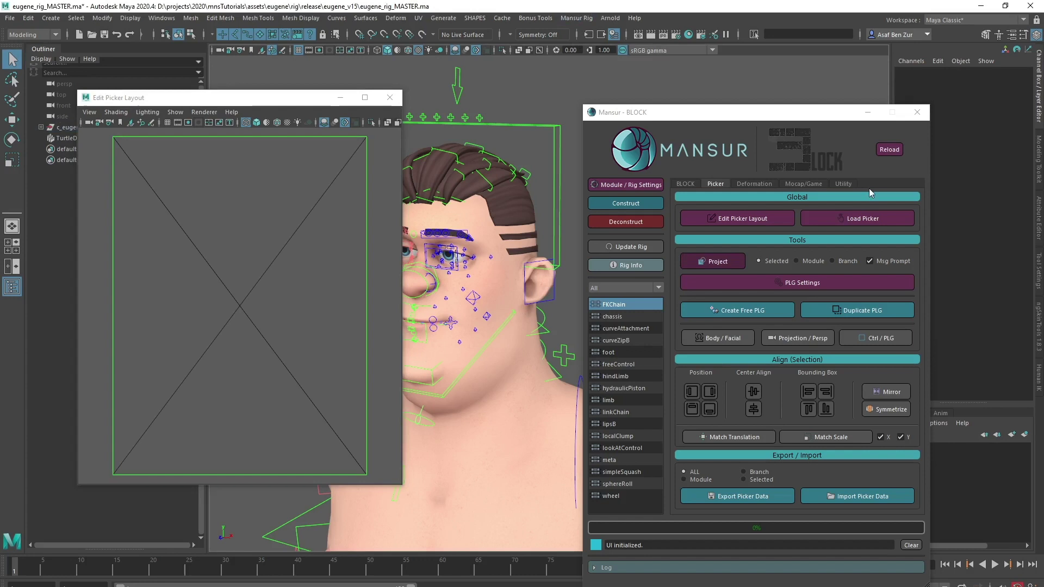
# - Load the picker for the eugene puppet to check its window size, and close it
pyautogui.click(863, 218)
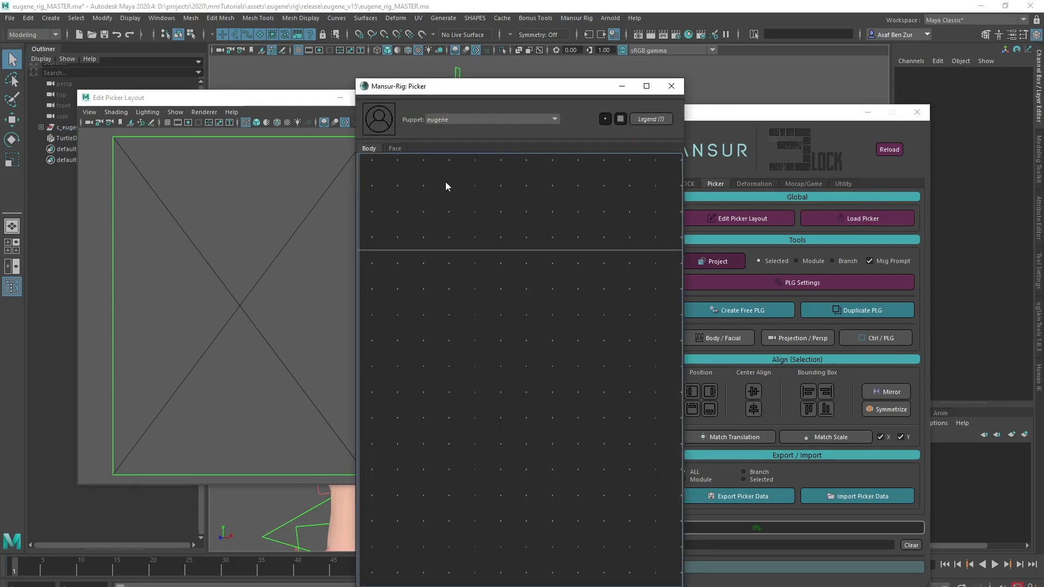
pyautogui.click(479, 121)
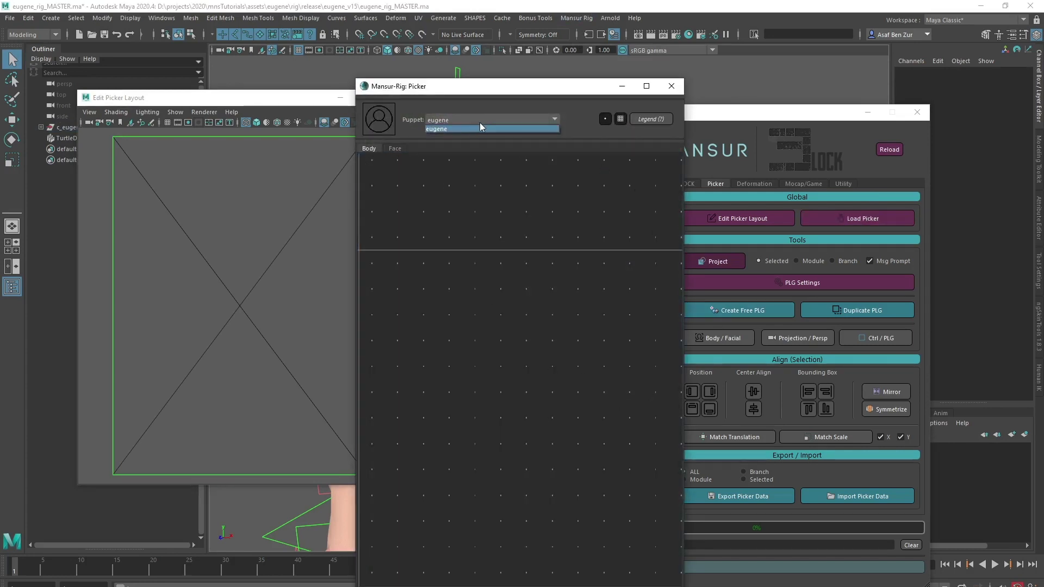
pyautogui.click(475, 130)
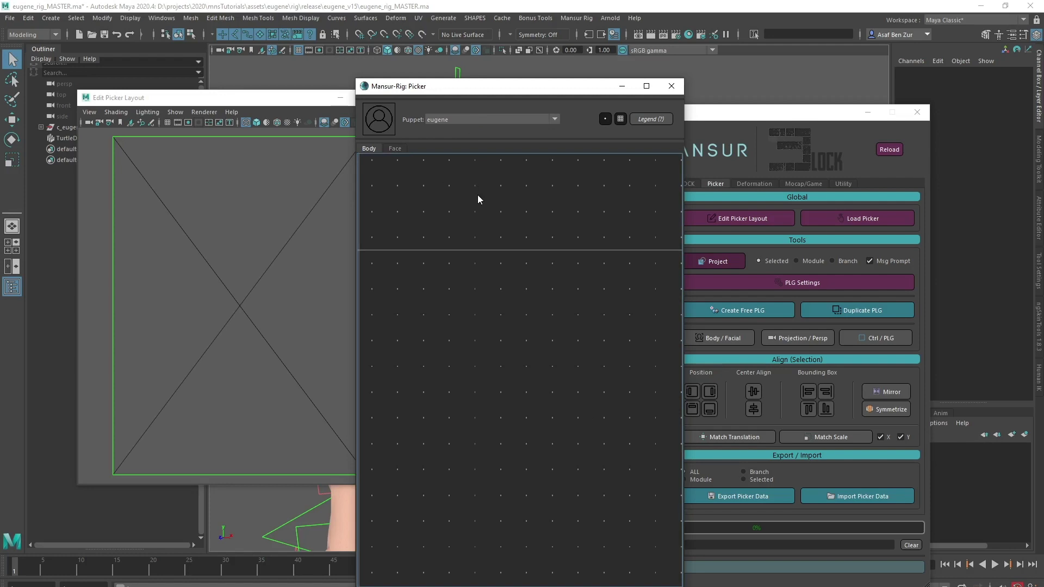
pyautogui.click(671, 87)
# - Set the picker layout frame's Height to 400 and load the picker to check the resized window
pyautogui.click(367, 167)
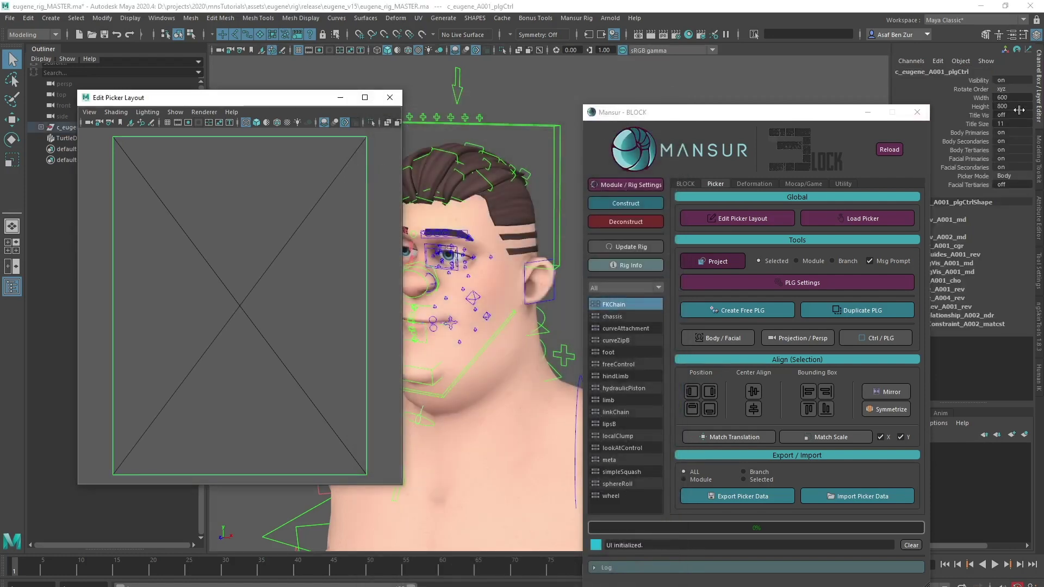
pyautogui.doubleClick(1002, 106)
pyautogui.write('400')
pyautogui.press('Return')
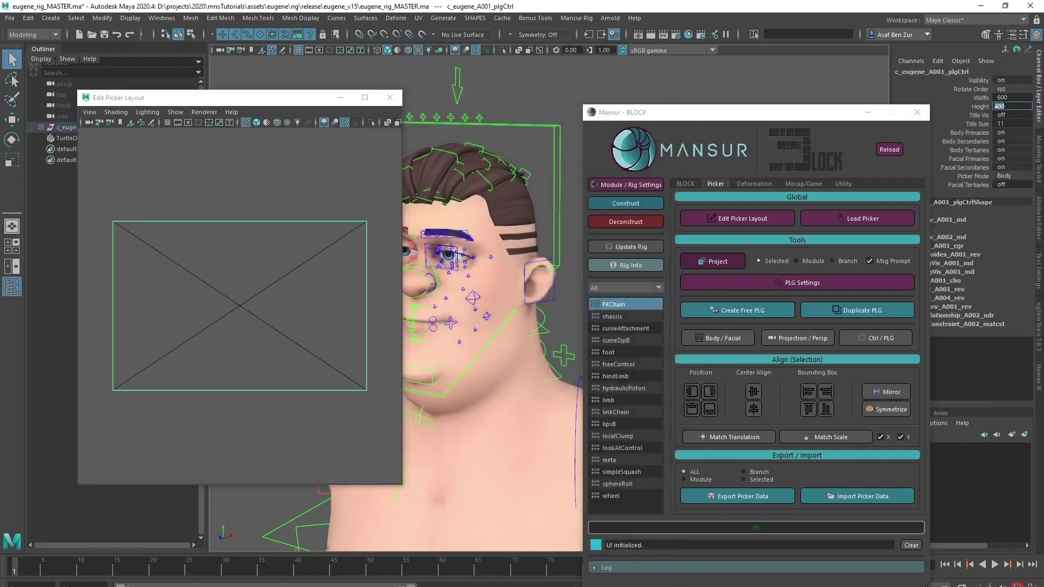
pyautogui.click(334, 195)
pyautogui.click(258, 231)
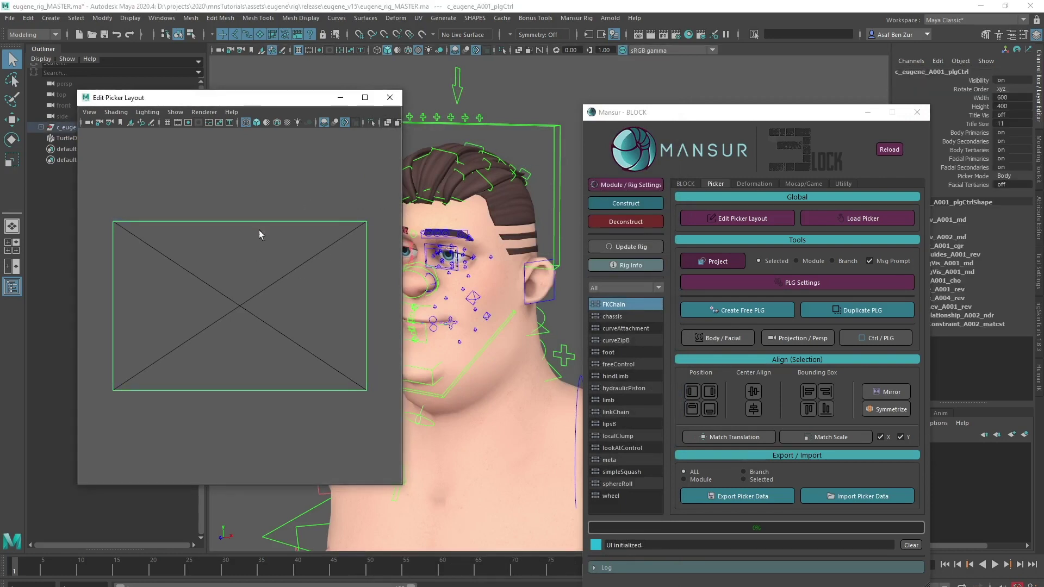
pyautogui.click(877, 223)
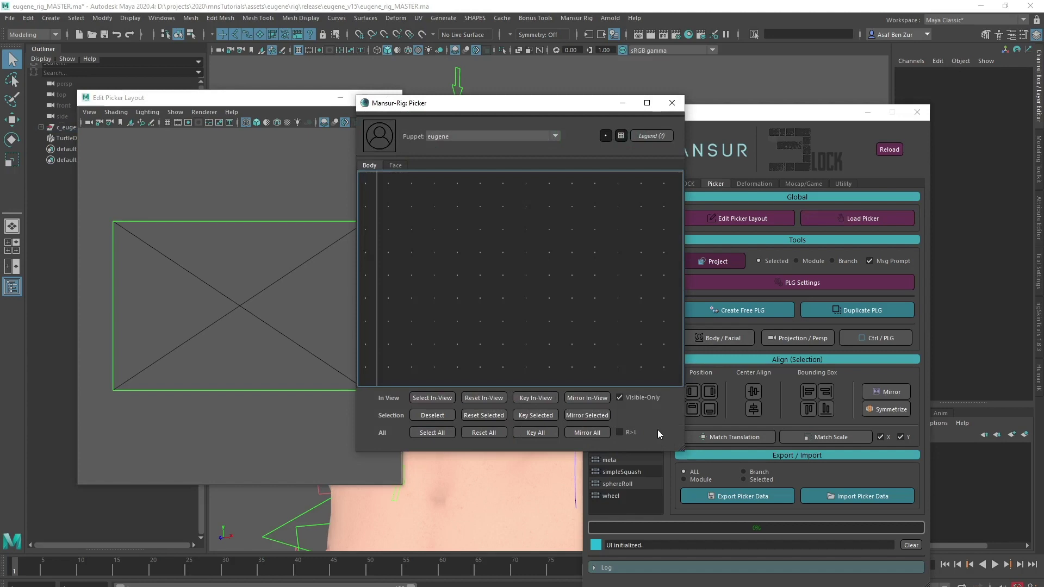
pyautogui.click(672, 103)
# - Restore the picker layout frame's Height to 800
pyautogui.click(249, 228)
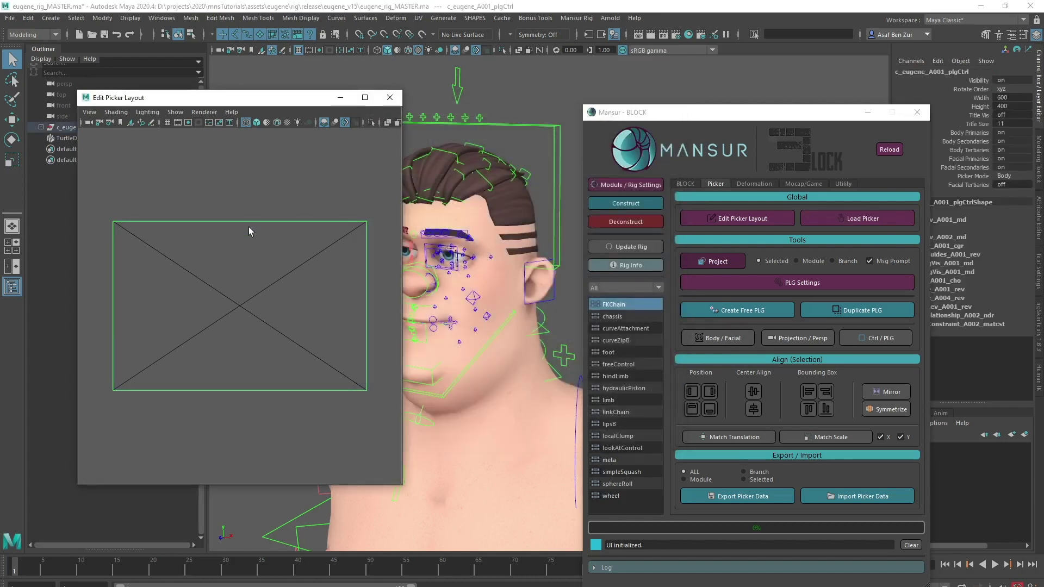
pyautogui.doubleClick(1009, 106)
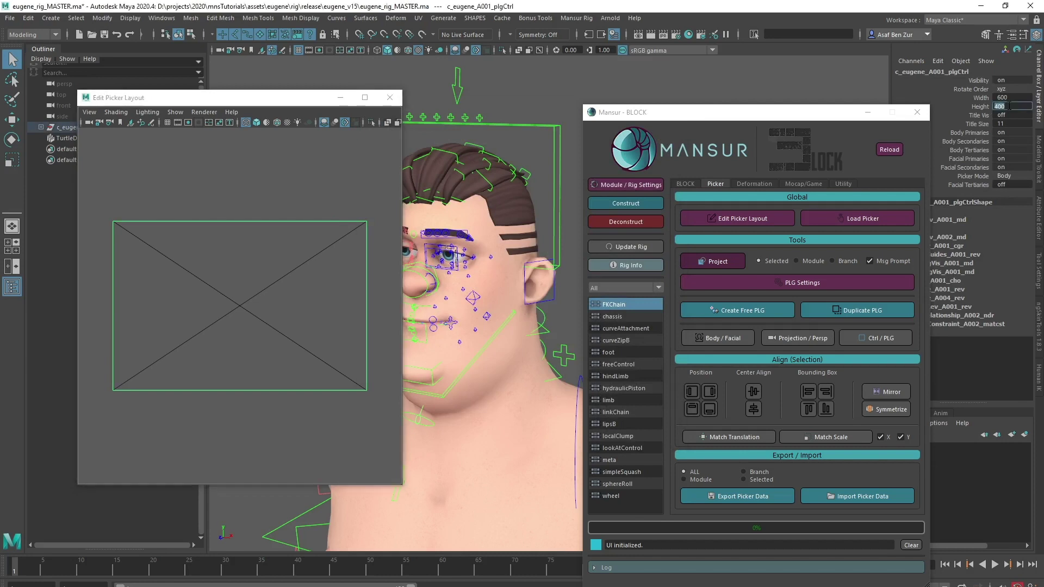
pyautogui.write('800')
pyautogui.press('Return')
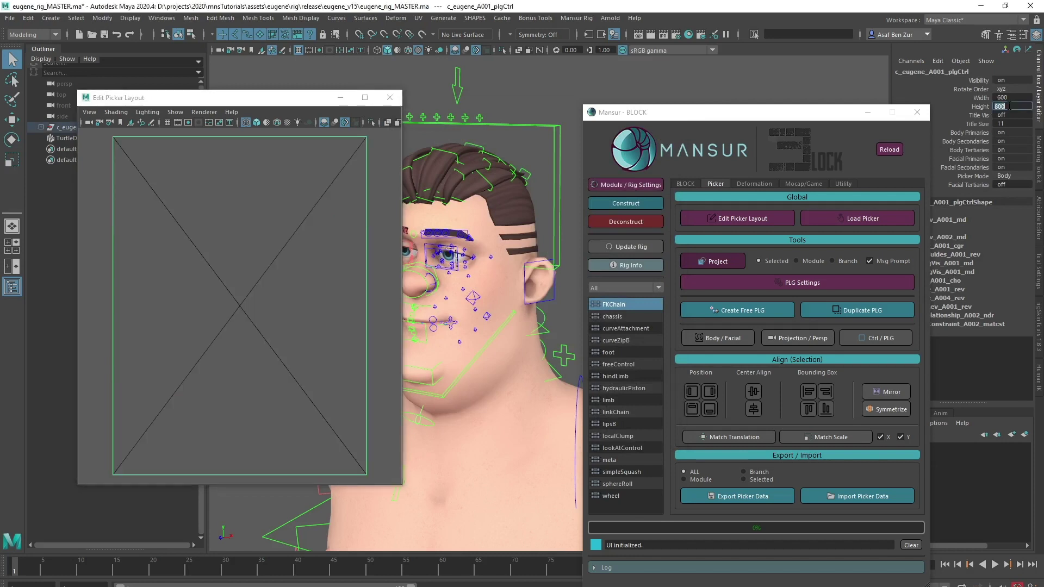
pyautogui.click(289, 277)
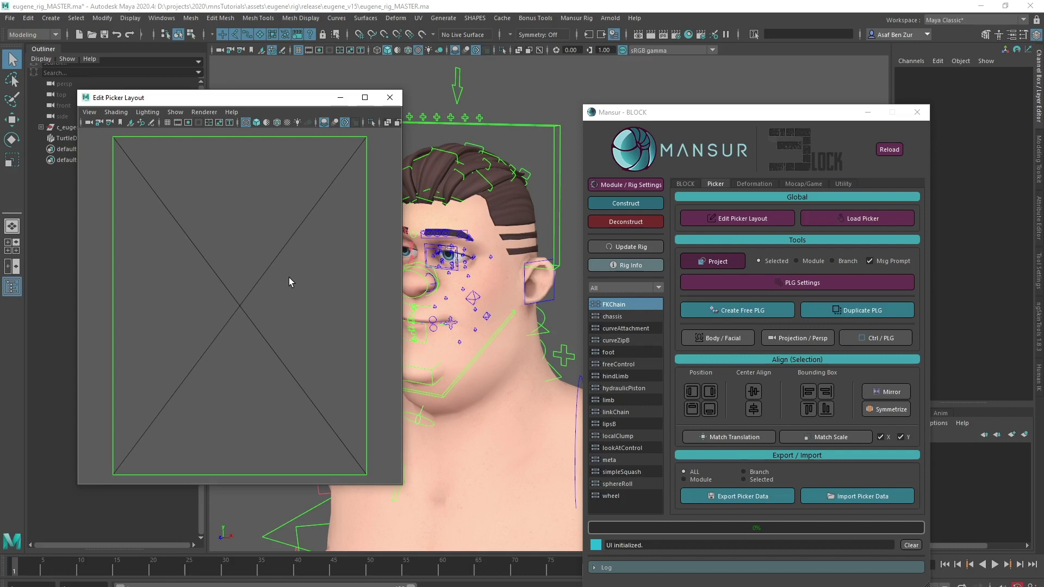
# - Set the body picker image of c_eugene_A001_blkRig to eugene_pickerBody.png from the Desktop and update the rig settings
pyautogui.moveTo(259, 102); pyautogui.dragTo(310, 102)
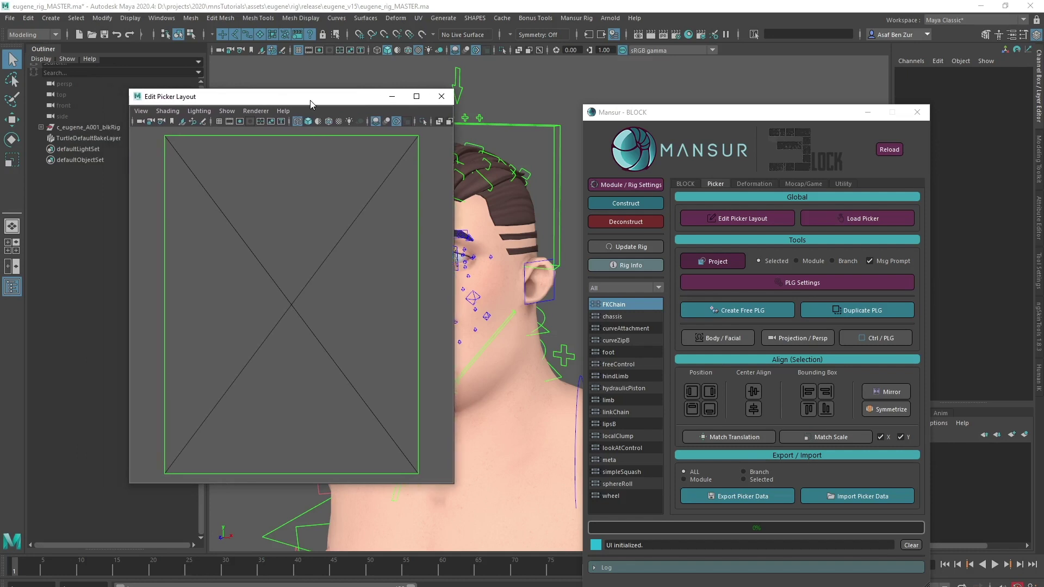
pyautogui.click(83, 126)
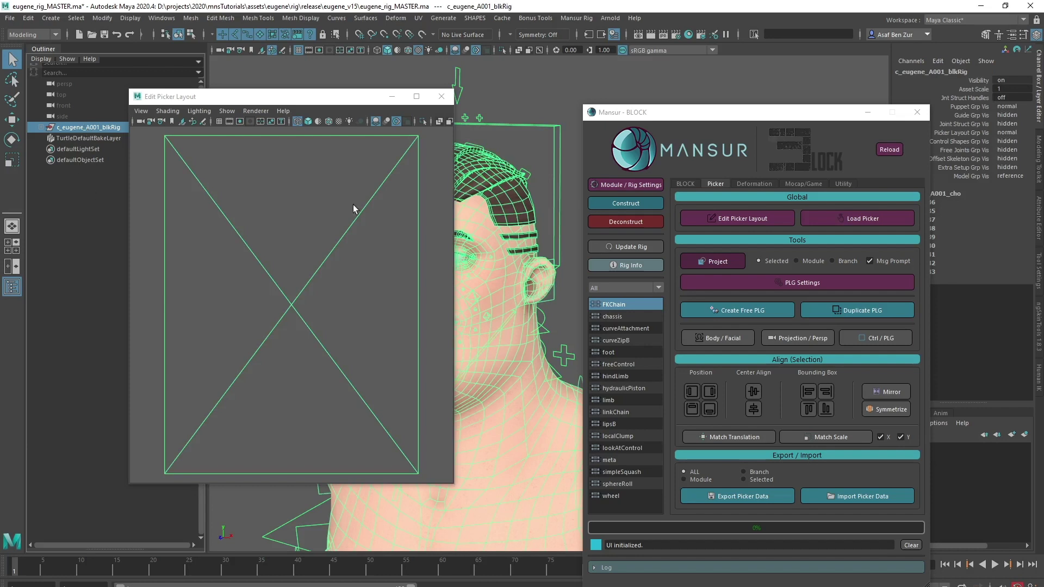
pyautogui.click(628, 184)
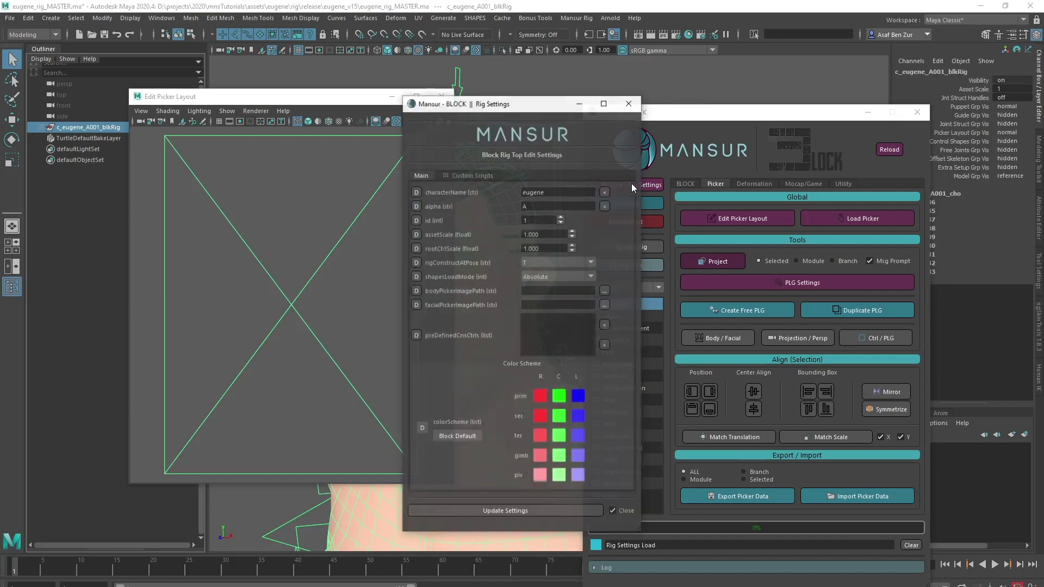
pyautogui.click(603, 290)
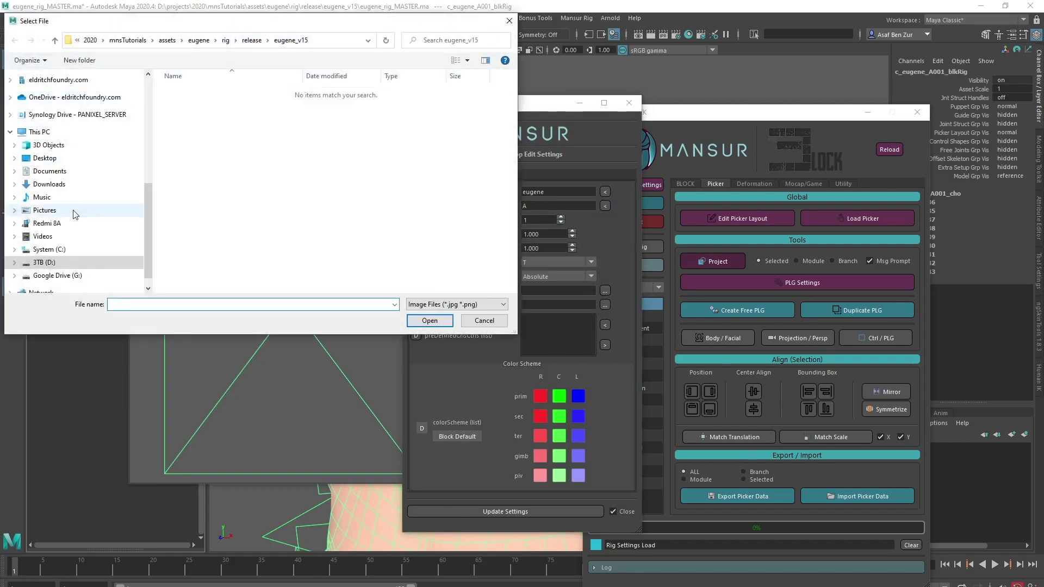
pyautogui.scroll(5, 75, 215)
pyautogui.click(45, 96)
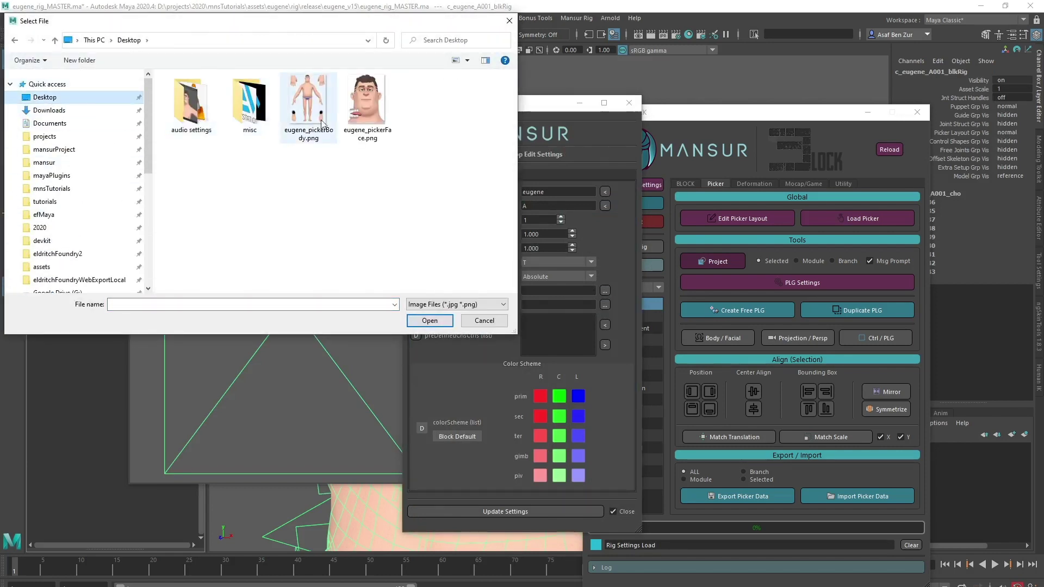
pyautogui.click(308, 106)
pyautogui.click(426, 320)
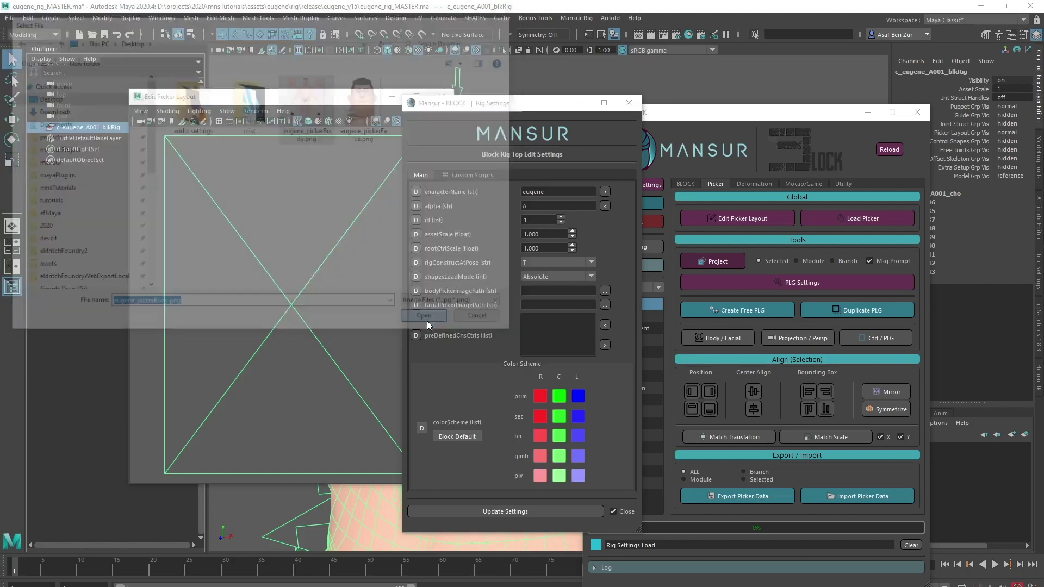
pyautogui.click(522, 511)
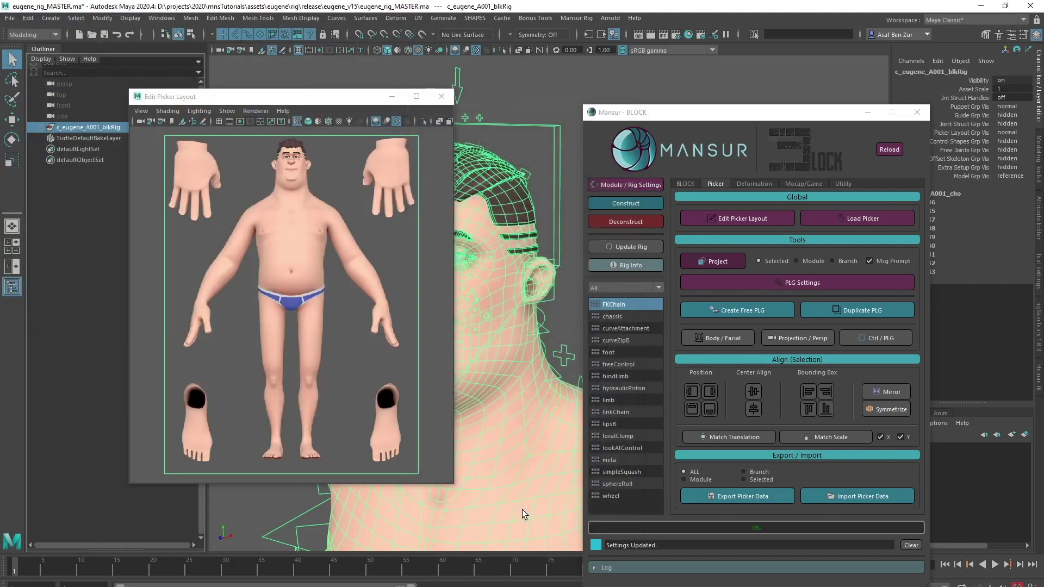
pyautogui.click(529, 90)
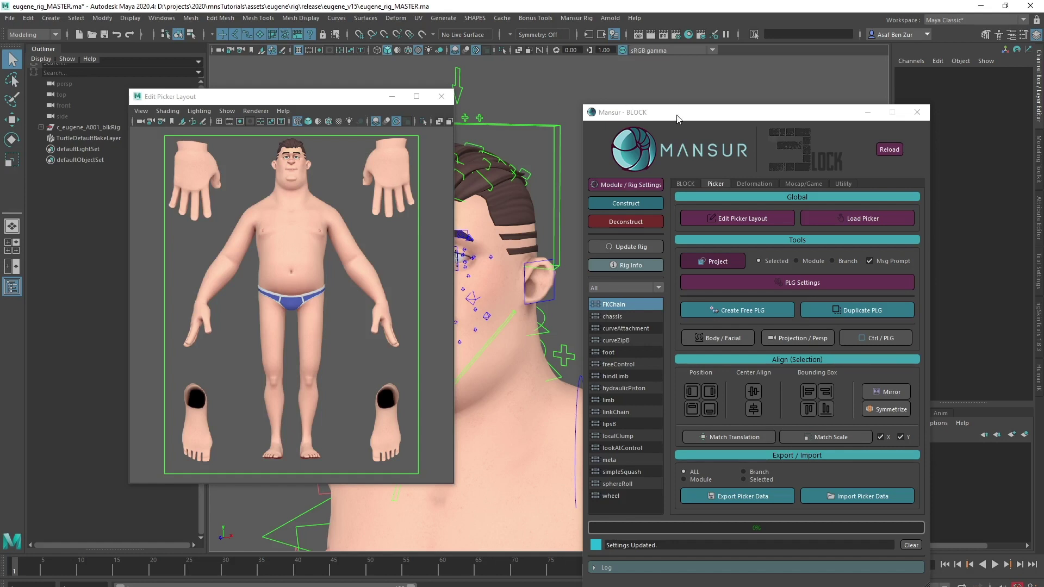
# - Arrange the BLOCK and Edit Picker Layout windows on either side of the character and switch the viewport to the projection camera
pyautogui.moveTo(677, 119); pyautogui.dragTo(792, 72)
pyautogui.moveTo(320, 96); pyautogui.dragTo(241, 99)
pyautogui.keyDown('alt'); pyautogui.moveTo(601, 301); pyautogui.dragTo(495, 369, button='right'); pyautogui.keyUp('alt')
pyautogui.keyDown('alt'); pyautogui.moveTo(494, 368); pyautogui.dragTo(490, 235, button='middle'); pyautogui.keyUp('alt')
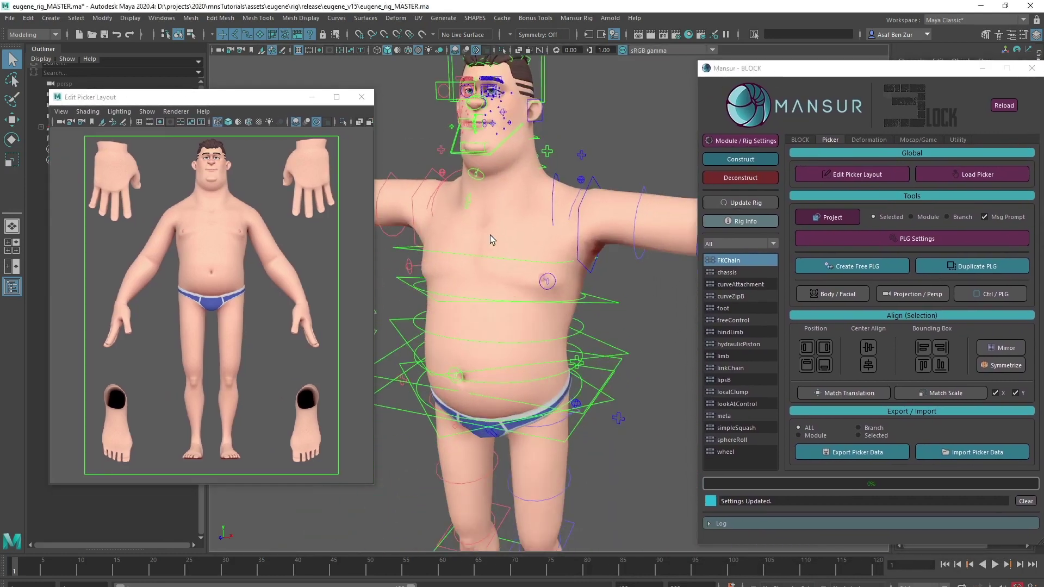
pyautogui.keyDown('alt'); pyautogui.moveTo(491, 240); pyautogui.dragTo(489, 314); pyautogui.keyUp('alt')
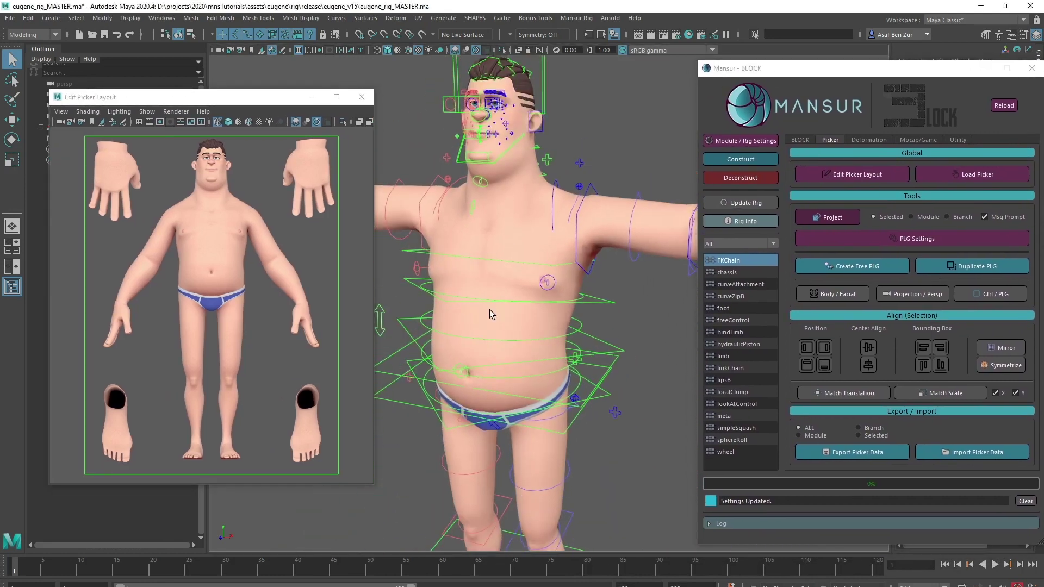
pyautogui.click(903, 296)
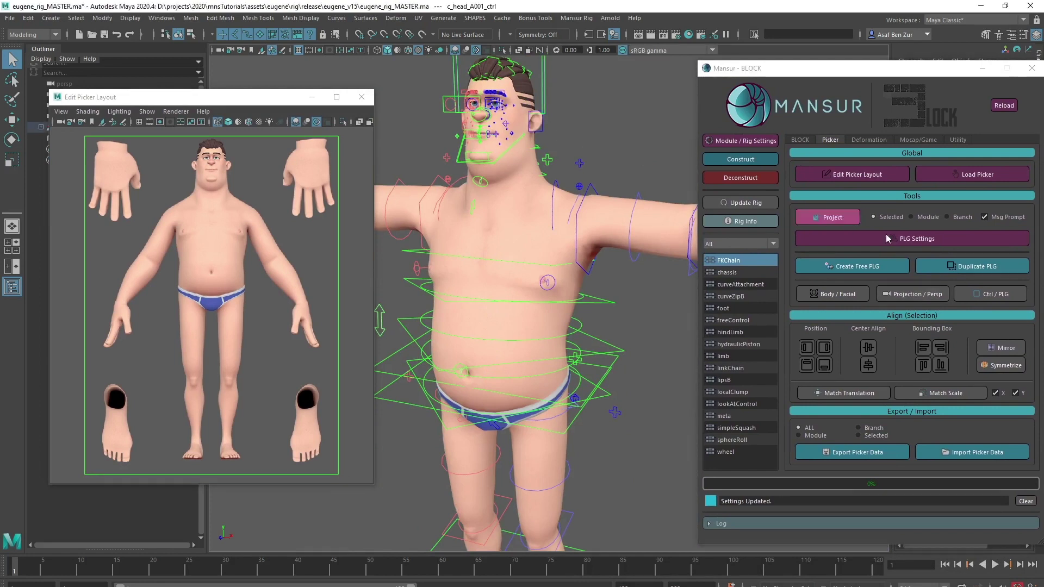
pyautogui.click(914, 297)
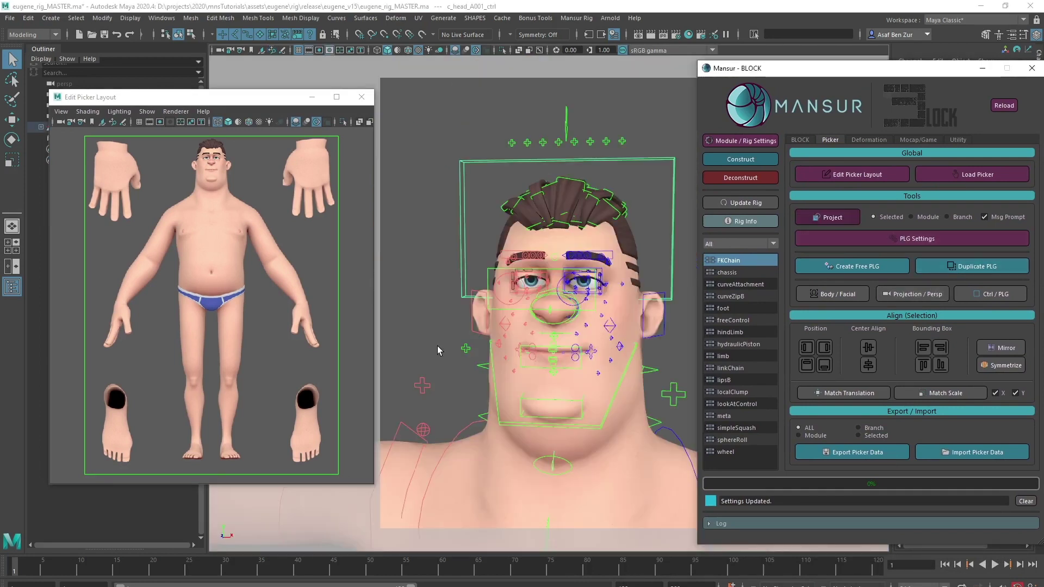
pyautogui.moveTo(247, 98); pyautogui.dragTo(226, 100)
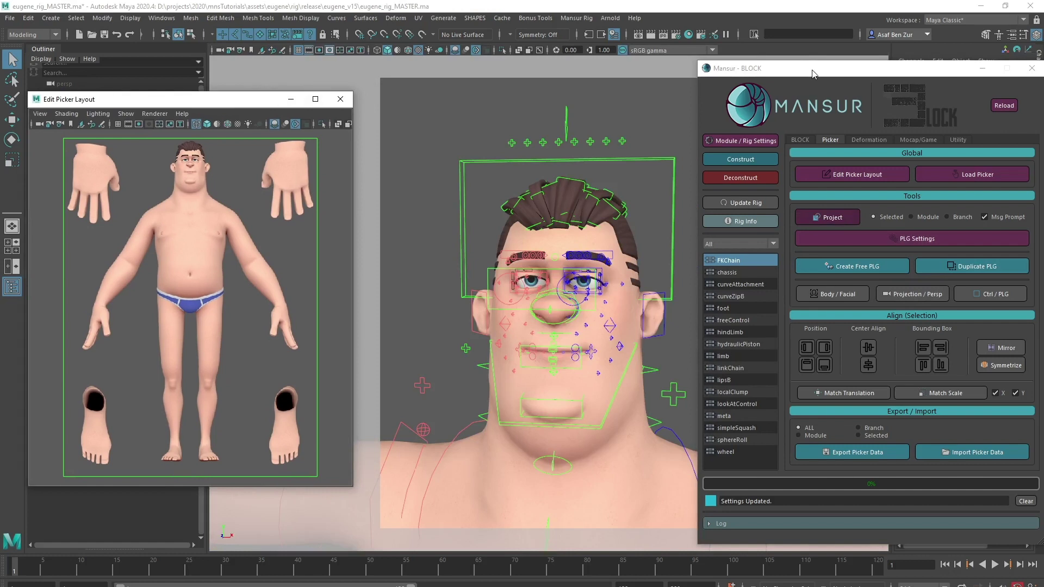
pyautogui.moveTo(767, 73); pyautogui.dragTo(733, 91)
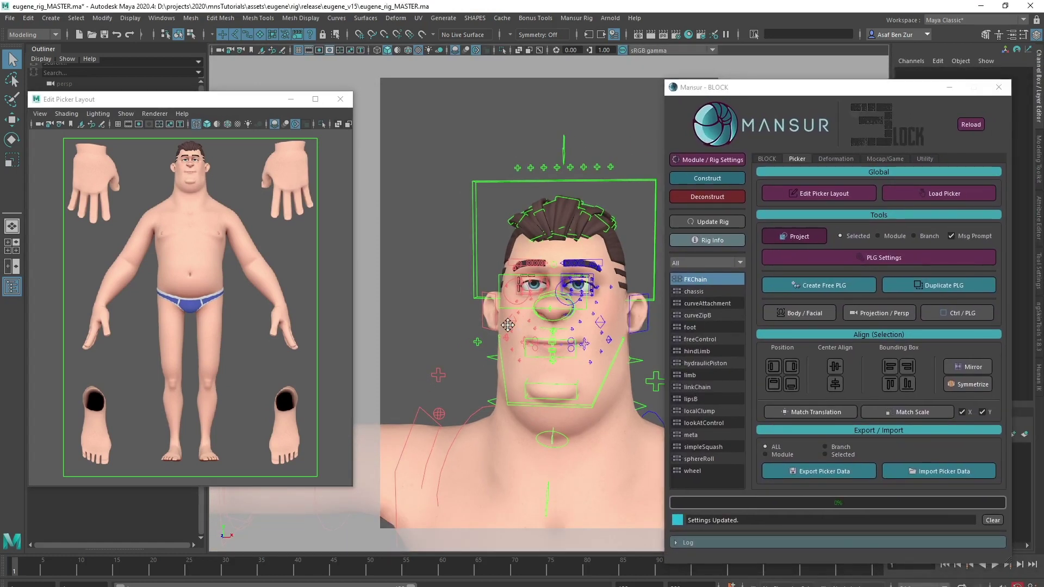
# - Select the world control c_world_A001_ctrl at the character's feet and project it onto the picker layout
pyautogui.moveTo(508, 325)
pyautogui.keyDown('alt'); pyautogui.mouseDown(button='middle')
pyautogui.moveTo(534, 346)
pyautogui.moveTo(525, 326)
pyautogui.moveTo(503, 321)
pyautogui.mouseUp(button='middle'); pyautogui.keyUp('alt')
pyautogui.keyDown('alt'); pyautogui.moveTo(503, 320); pyautogui.dragTo(546, 317); pyautogui.keyUp('alt')
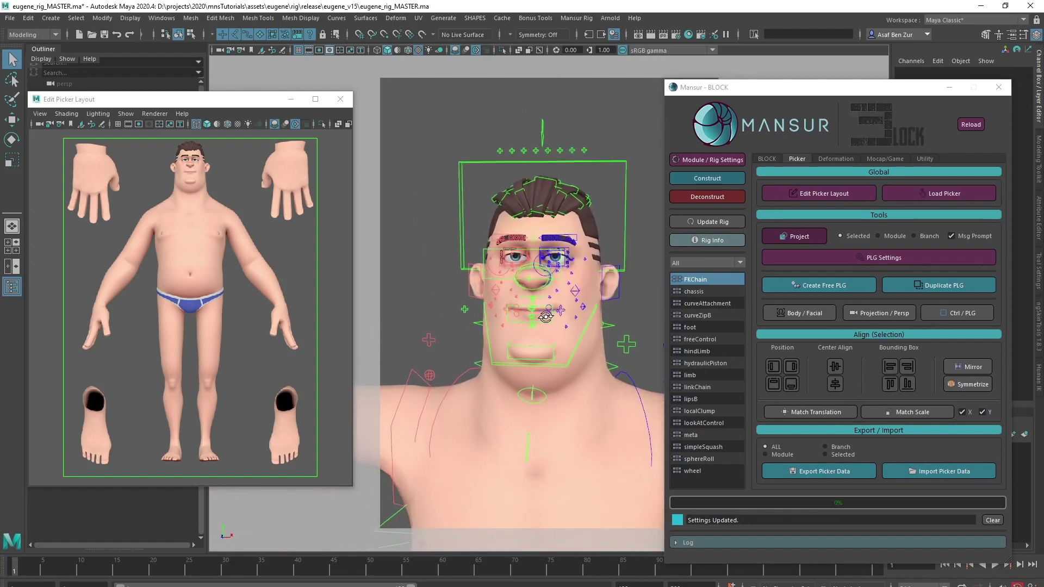
pyautogui.keyDown('alt'); pyautogui.moveTo(546, 317); pyautogui.dragTo(415, 324, button='right'); pyautogui.keyUp('alt')
pyautogui.keyDown('alt'); pyautogui.moveTo(506, 326); pyautogui.dragTo(512, 373); pyautogui.keyUp('alt')
pyautogui.keyDown('alt'); pyautogui.moveTo(520, 373); pyautogui.dragTo(525, 223, button='middle'); pyautogui.keyUp('alt')
pyautogui.scroll(3, 522, 228)
pyautogui.click(436, 443)
pyautogui.scroll(-3, 436, 441)
pyautogui.keyDown('alt'); pyautogui.moveTo(435, 440); pyautogui.dragTo(442, 389, button='middle'); pyautogui.keyUp('alt')
pyautogui.keyDown('alt'); pyautogui.moveTo(441, 389); pyautogui.dragTo(462, 413, button='right'); pyautogui.keyUp('alt')
pyautogui.press('w')
pyautogui.click(790, 235)
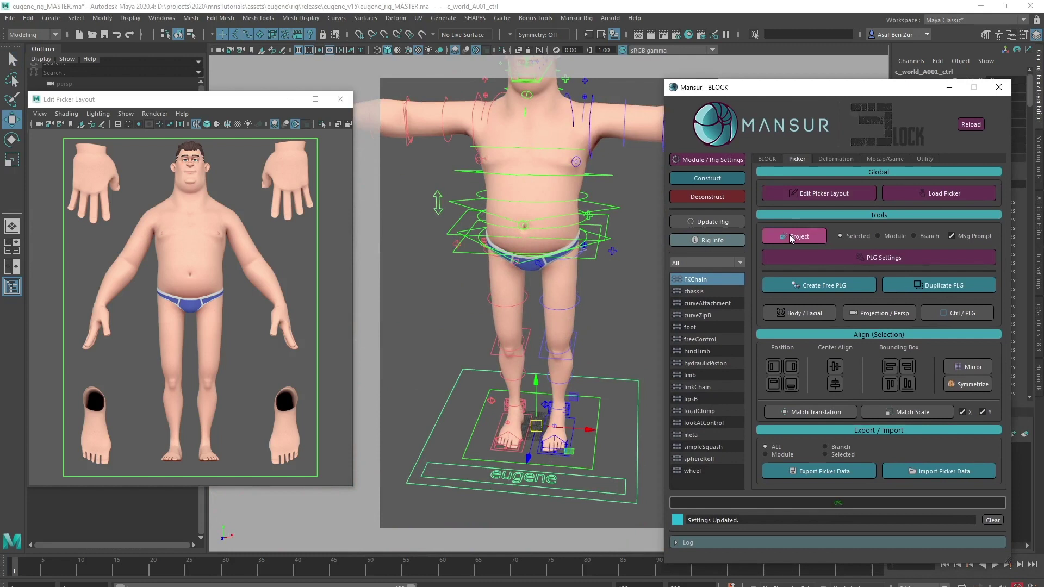
# - Move the projected world control guide beside the character's leg in the picker layout and delete it
pyautogui.click(227, 427)
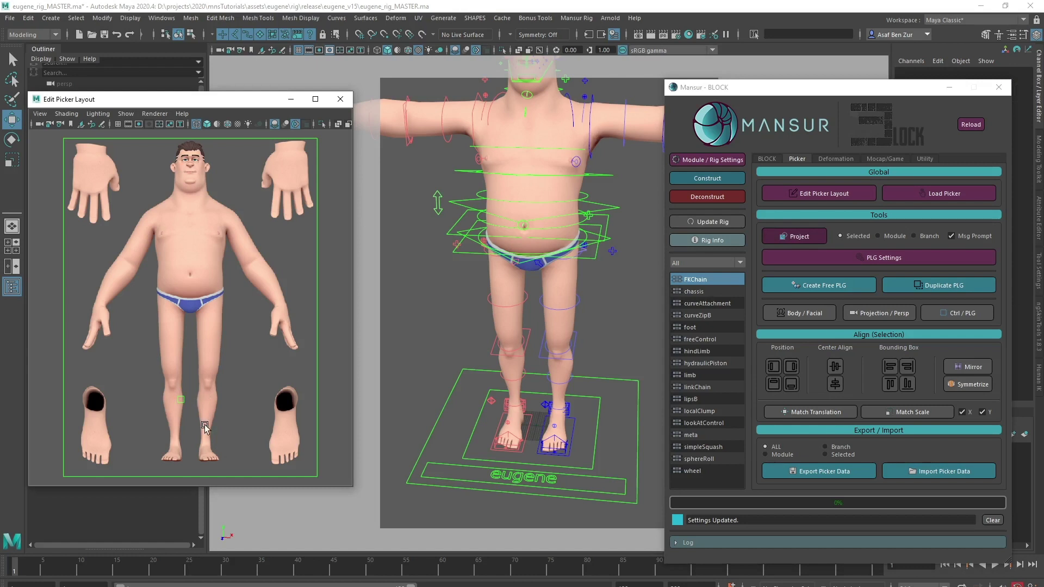
pyautogui.click(181, 400)
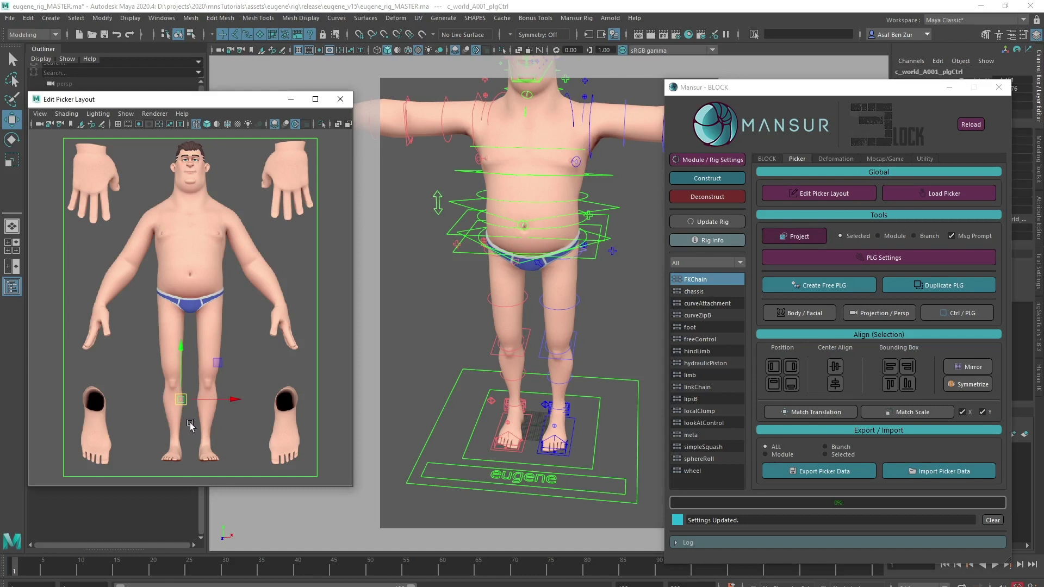
pyautogui.moveTo(181, 400); pyautogui.dragTo(245, 389)
pyautogui.press('r')
pyautogui.click(248, 386)
pyautogui.press('Delete')
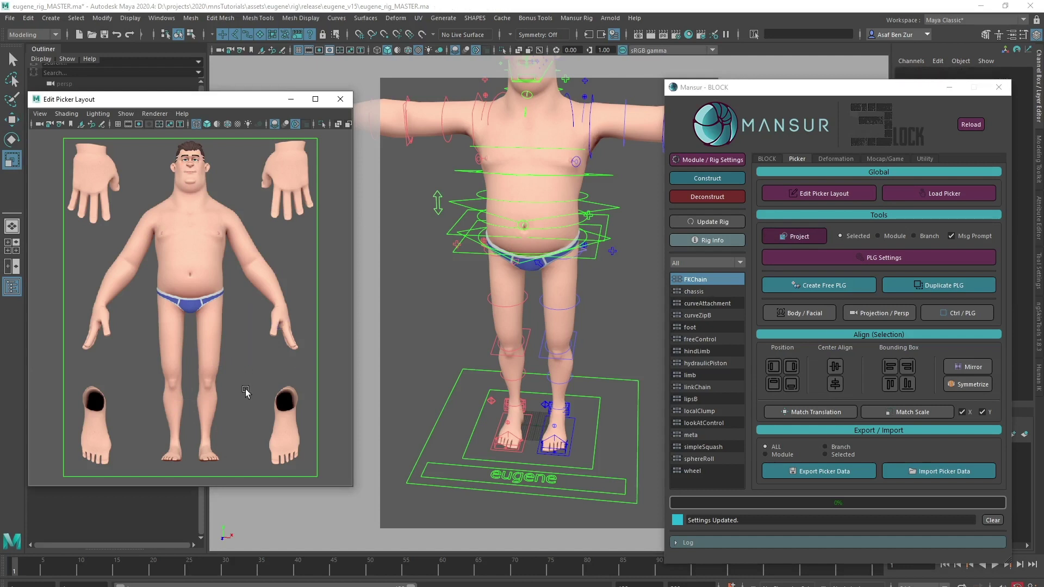
# - Reframe the projection view with the feet higher and project c_world_A001_ctrl onto the picker layout again
pyautogui.click(622, 379)
pyautogui.keyDown('alt'); pyautogui.moveTo(620, 382); pyautogui.dragTo(592, 393, button='right'); pyautogui.keyUp('alt')
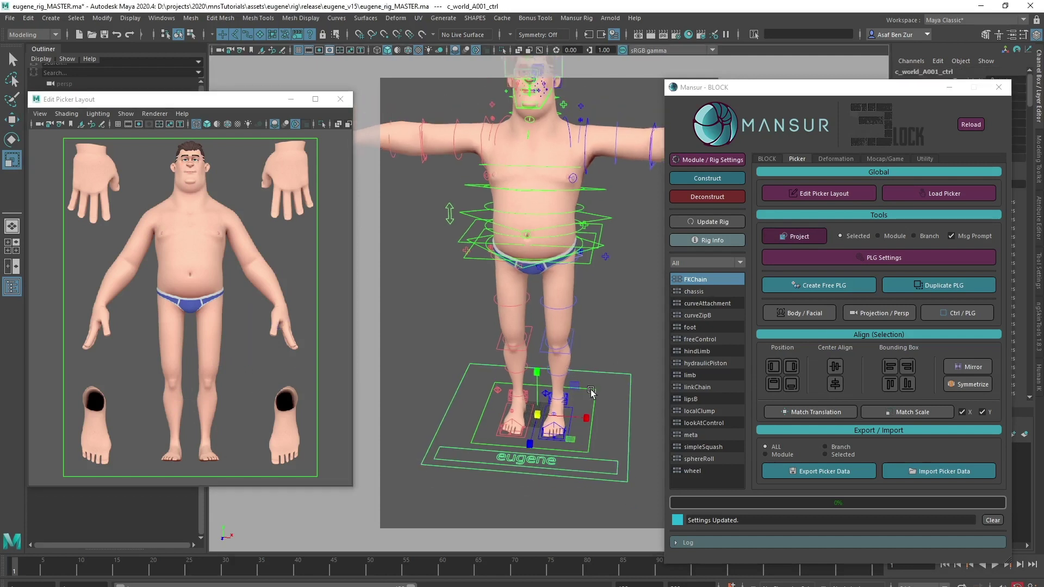
pyautogui.keyDown('alt'); pyautogui.moveTo(592, 393); pyautogui.dragTo(589, 403, button='middle'); pyautogui.keyUp('alt')
pyautogui.press('w')
pyautogui.keyDown('alt'); pyautogui.moveTo(536, 441); pyautogui.dragTo(539, 399); pyautogui.keyUp('alt')
pyautogui.keyDown('alt'); pyautogui.moveTo(539, 398); pyautogui.dragTo(629, 301, button='middle'); pyautogui.keyUp('alt')
pyautogui.click(785, 235)
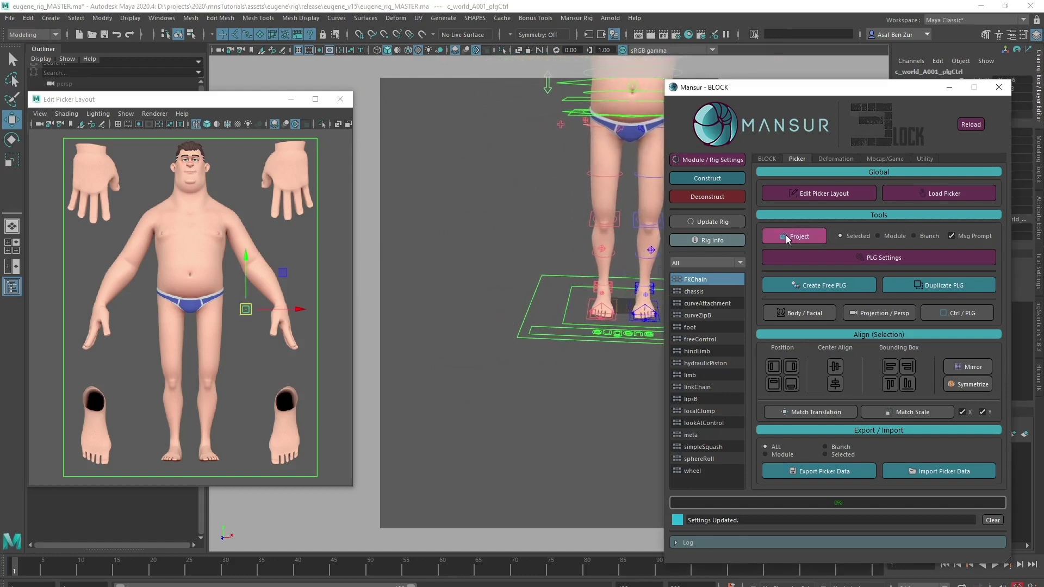
pyautogui.click(237, 315)
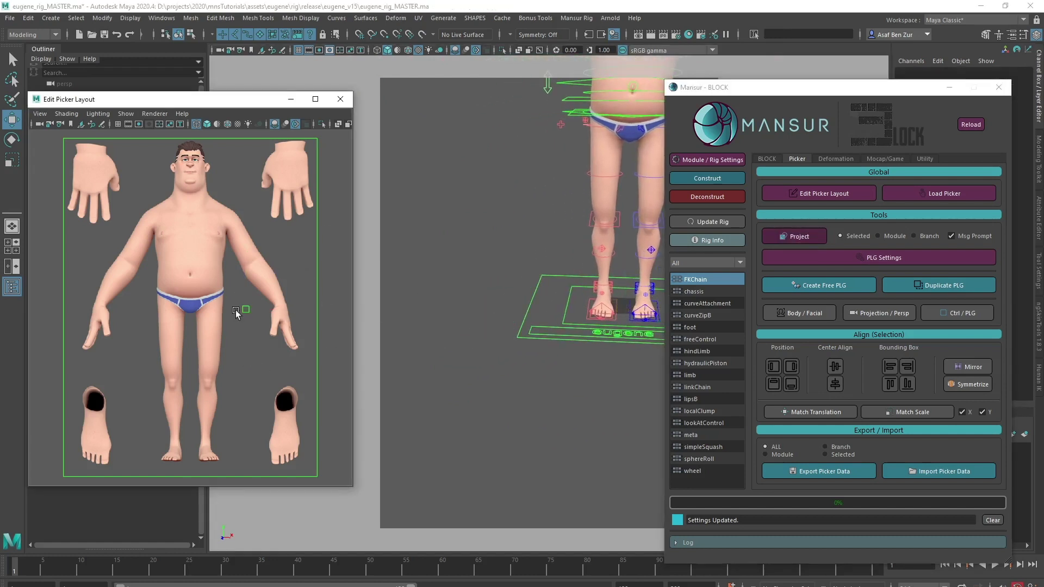
# - Move the world control's guide down to the lower edge of the layout frame and stretch it into a wide bar
pyautogui.moveTo(259, 329); pyautogui.dragTo(243, 435)
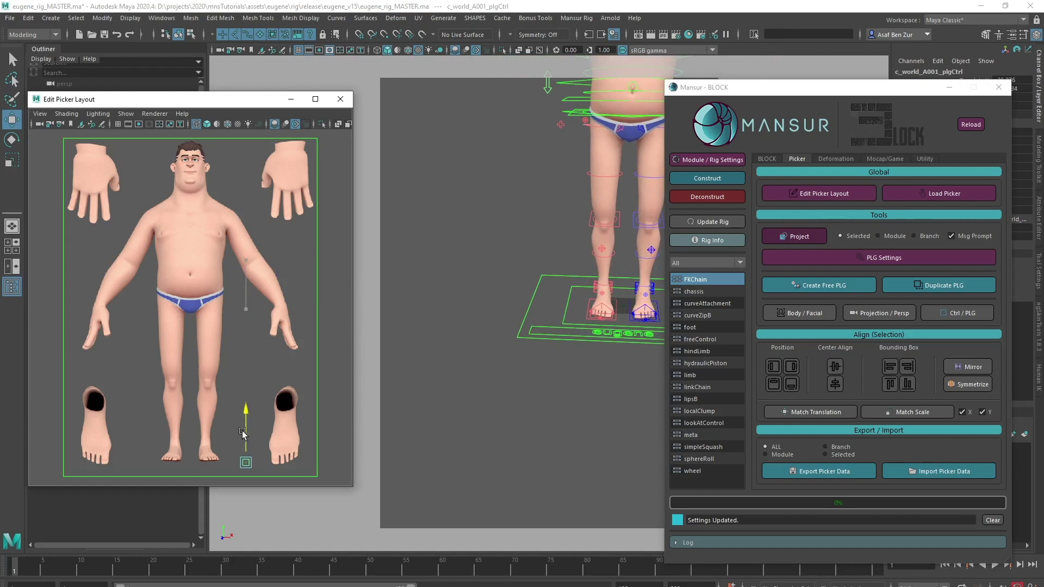
pyautogui.press('r')
pyautogui.moveTo(295, 464); pyautogui.dragTo(772, 465)
pyautogui.moveTo(247, 414); pyautogui.dragTo(251, 392)
pyautogui.moveTo(295, 463); pyautogui.dragTo(326, 465)
pyautogui.click(250, 387)
# - Open the rig picker to check the world control's button
pyautogui.click(575, 18)
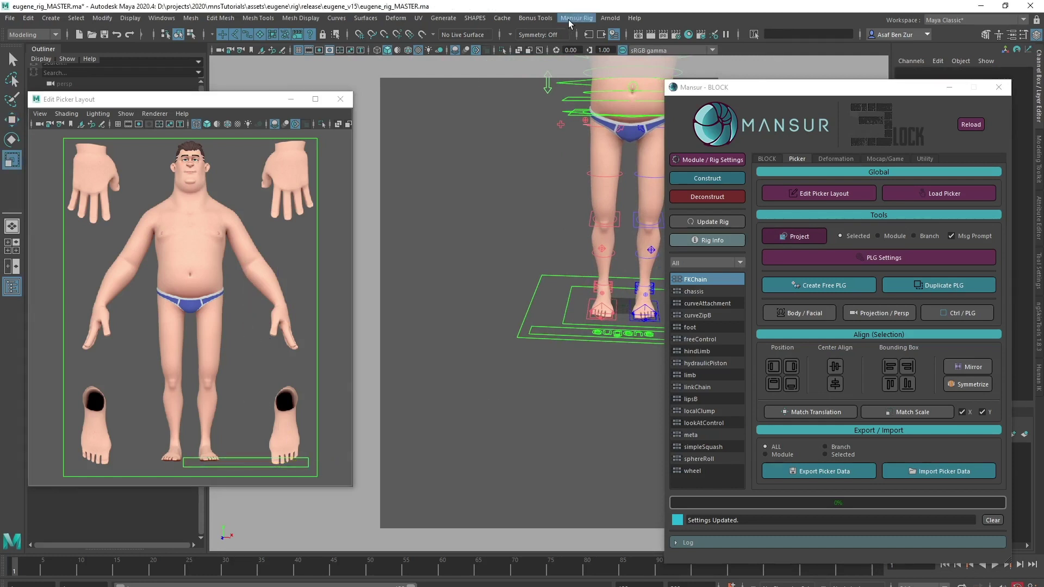
pyautogui.click(592, 167)
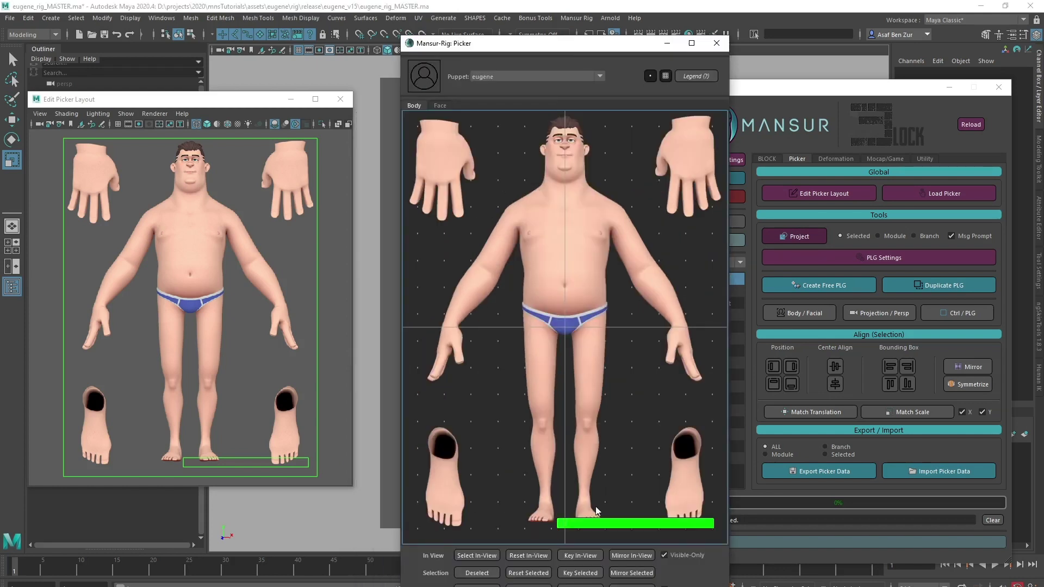
pyautogui.click(595, 507)
# - Narrow the world control's guide and load the picker to check the resized button
pyautogui.moveTo(259, 466); pyautogui.dragTo(251, 464)
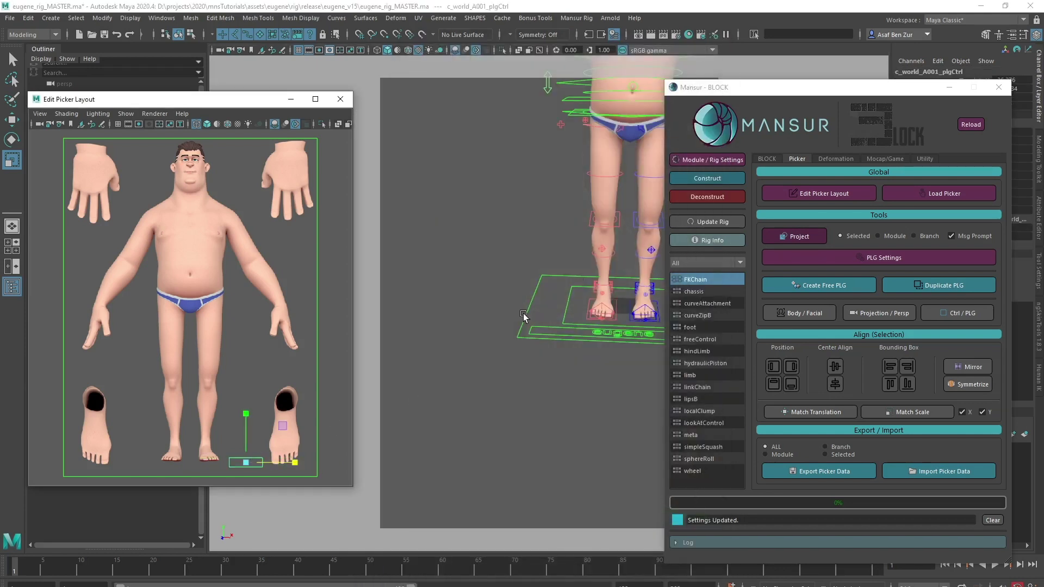
pyautogui.click(938, 193)
pyautogui.click(634, 540)
# - Move the narrowed world guide up between the leg and hand, load the picker to check its button, and close the picker
pyautogui.press('w')
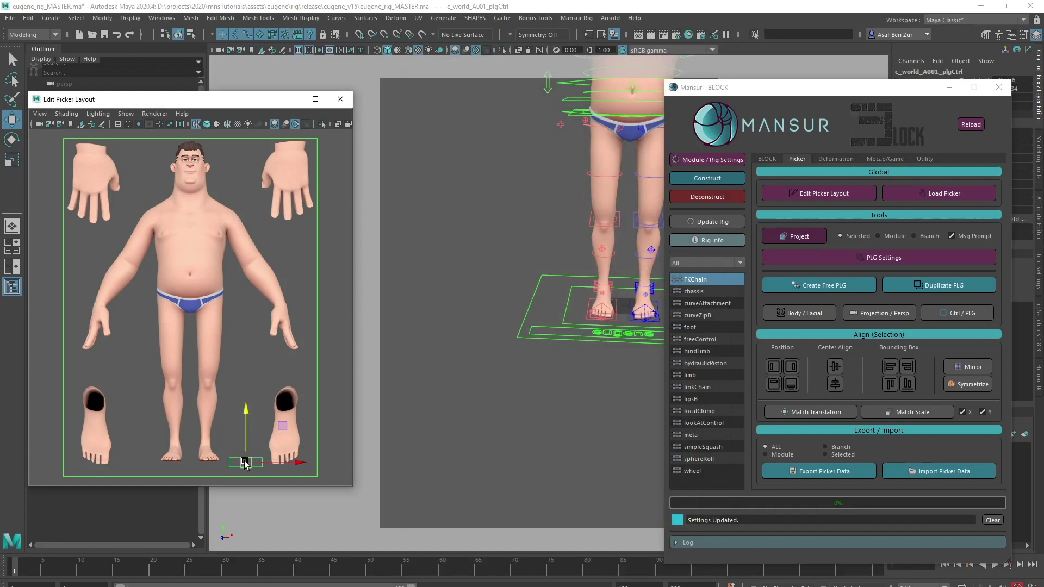
pyautogui.moveTo(246, 462); pyautogui.dragTo(249, 367)
pyautogui.click(938, 193)
pyautogui.click(631, 437)
pyautogui.click(631, 446)
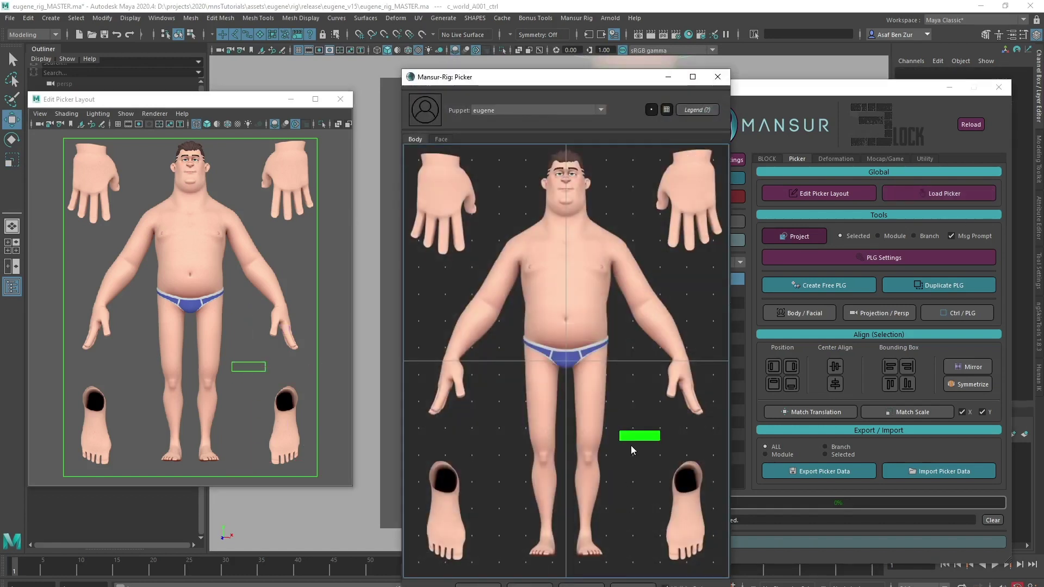
pyautogui.moveTo(600, 76); pyautogui.dragTo(741, 63)
pyautogui.click(850, 63)
# - Move the world guide back to the frame's lower edge, widen it into a long bar, and check it in the loaded picker
pyautogui.click(245, 372)
pyautogui.moveTo(248, 320); pyautogui.dragTo(246, 417)
pyautogui.press('r')
pyautogui.moveTo(297, 462); pyautogui.dragTo(350, 464)
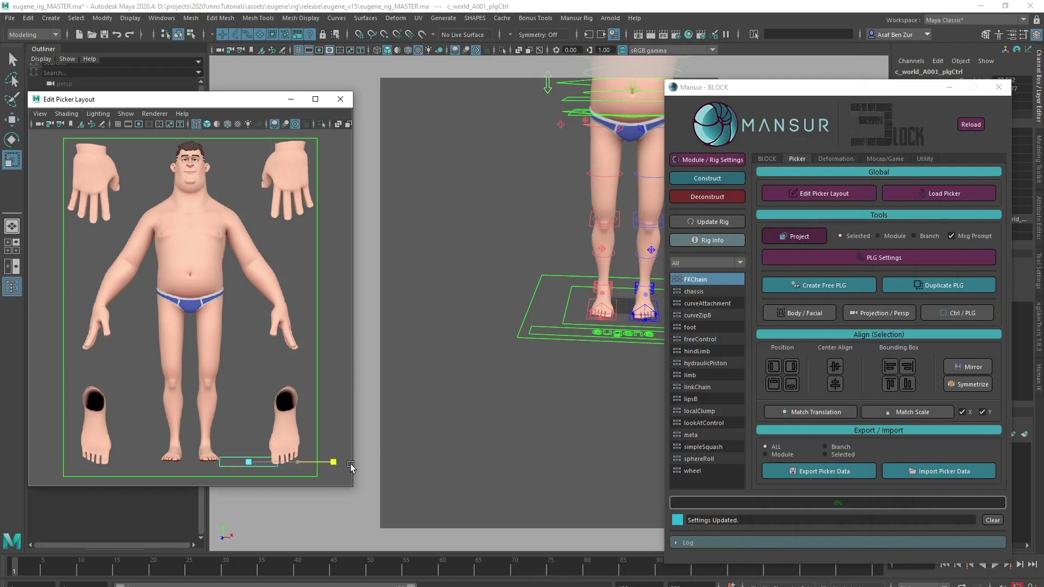
pyautogui.press('w')
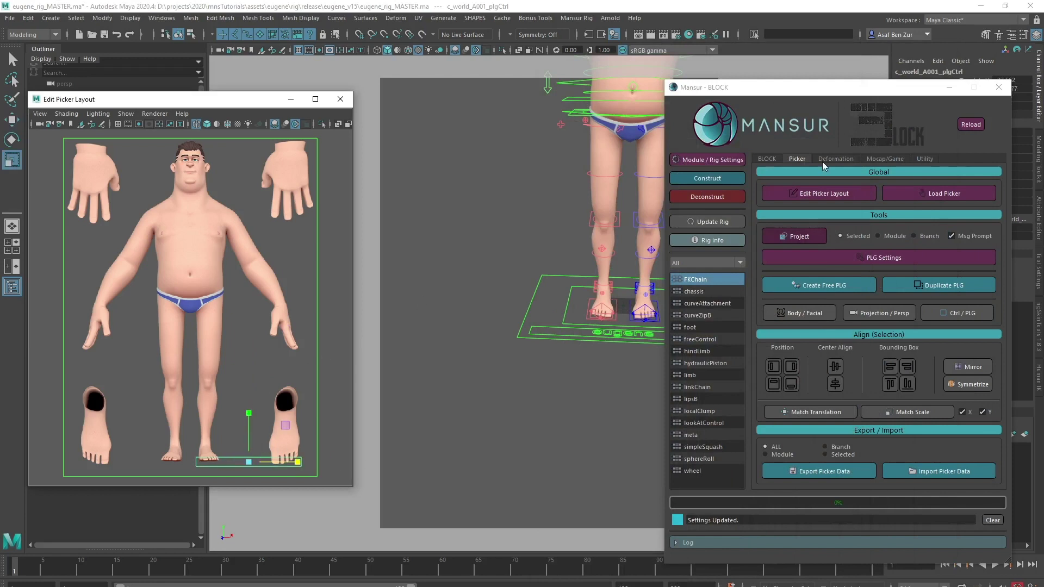
pyautogui.click(904, 188)
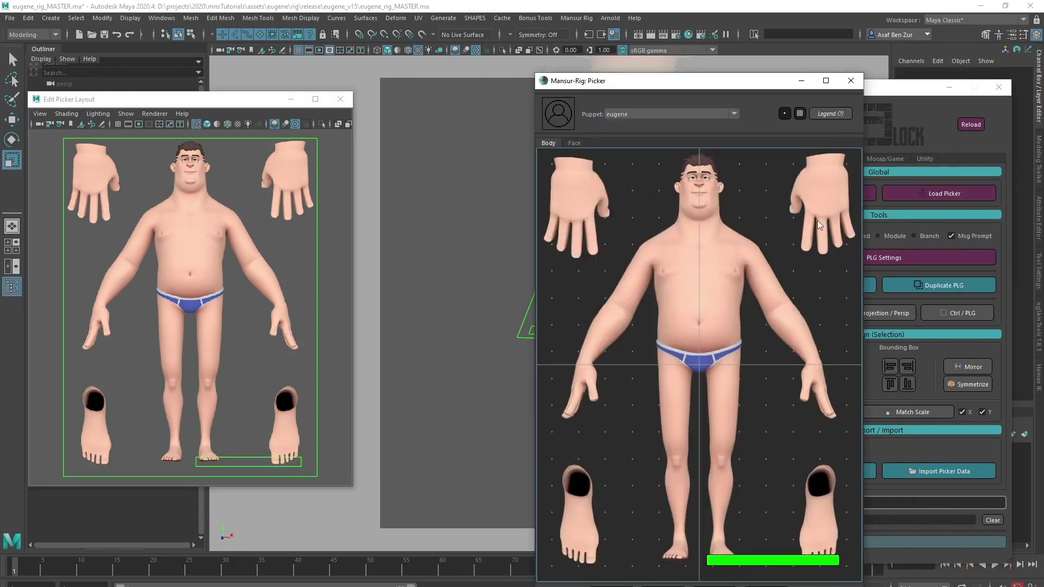
pyautogui.click(851, 80)
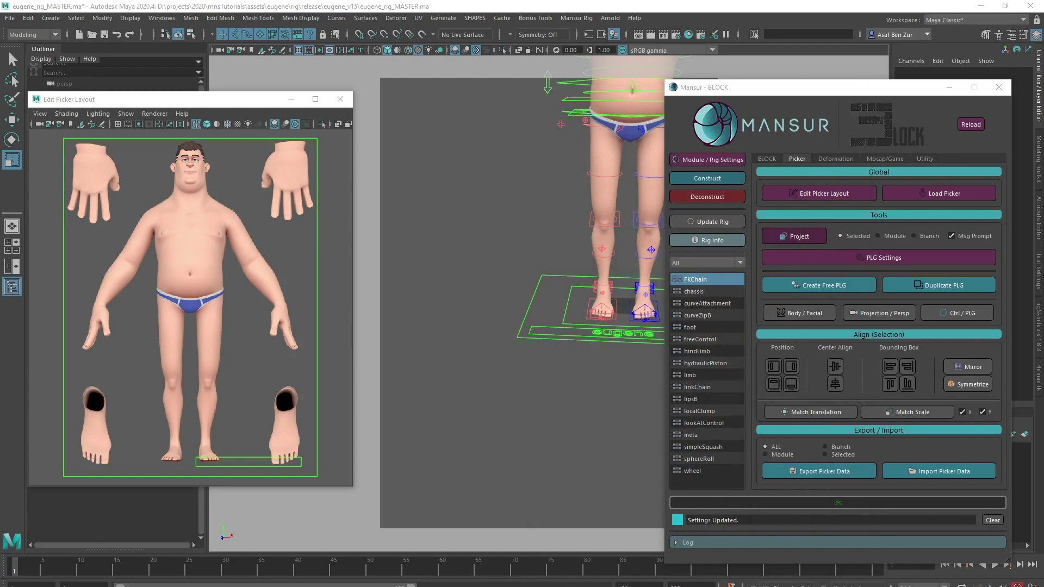
# - Open the PLG settings of the world control's guide and set its ScaleX to 17.59
pyautogui.click(247, 463)
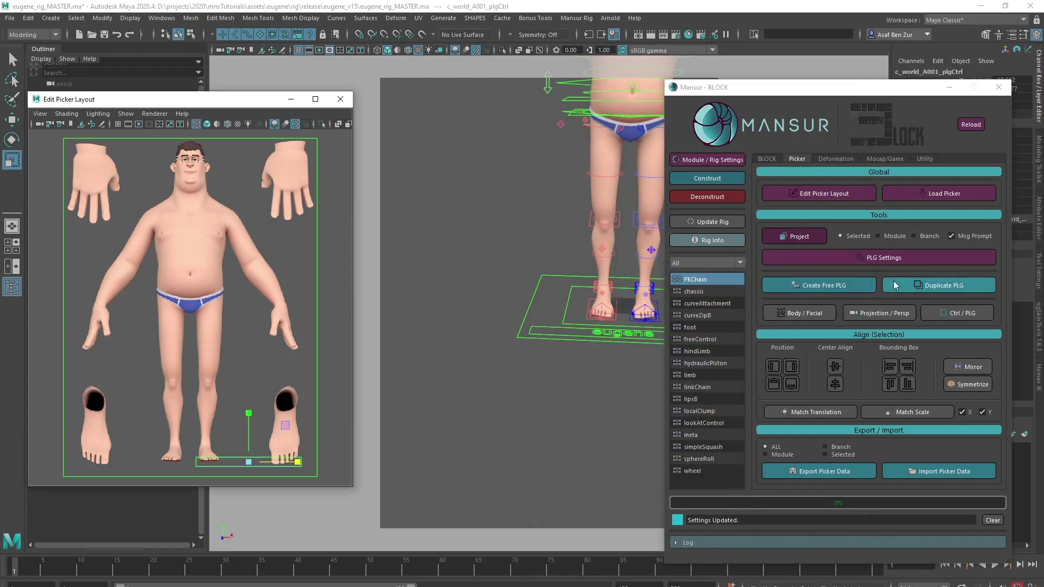
pyautogui.click(919, 253)
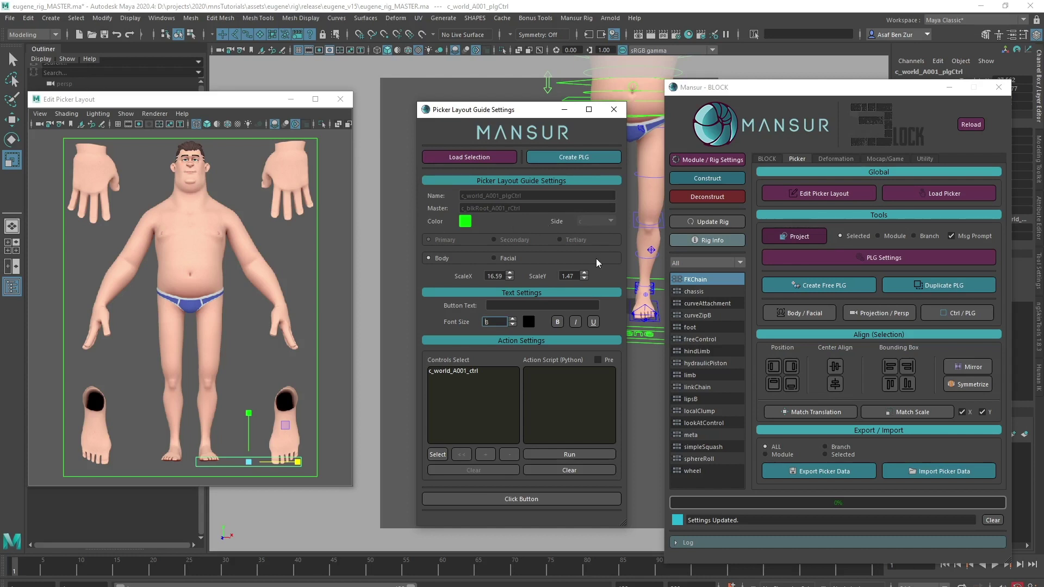
pyautogui.click(509, 275)
pyautogui.press('Tab')
pyautogui.click(548, 305)
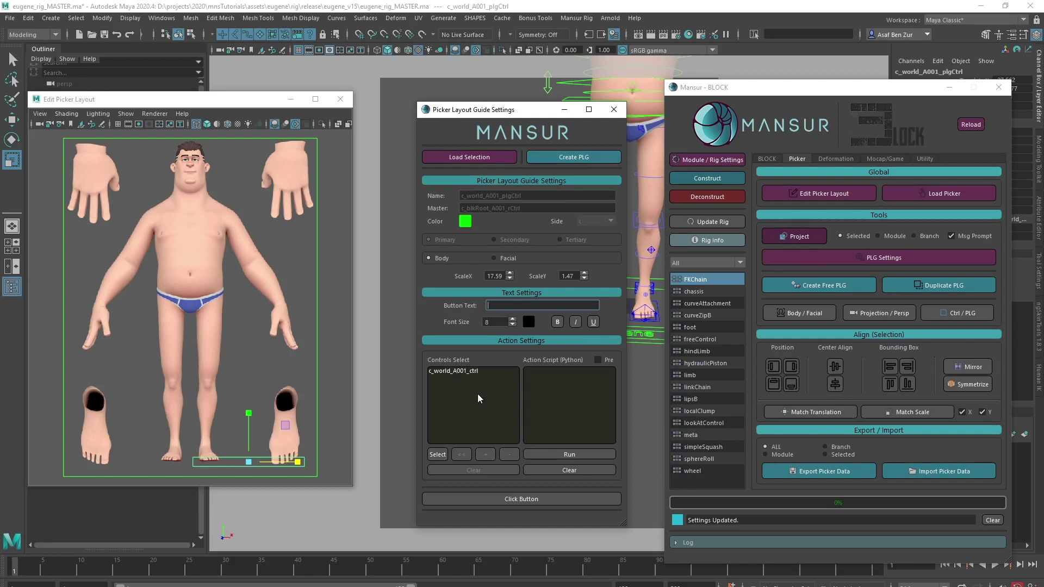
# - Examine the guide's action script field, select the world control beside the settings window, and close the guide settings
pyautogui.click(552, 392)
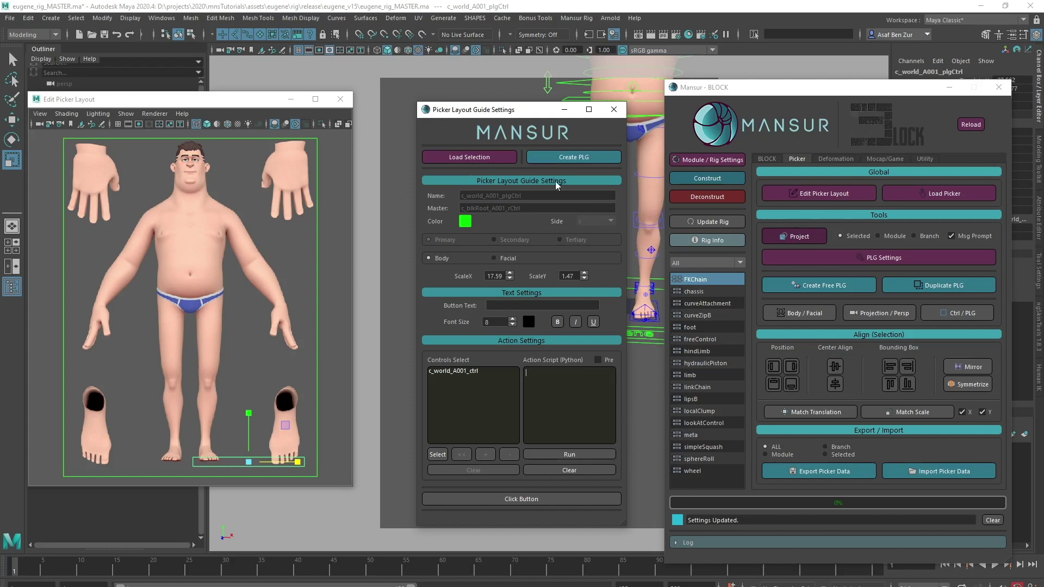
pyautogui.moveTo(529, 116); pyautogui.dragTo(400, 86)
pyautogui.click(517, 298)
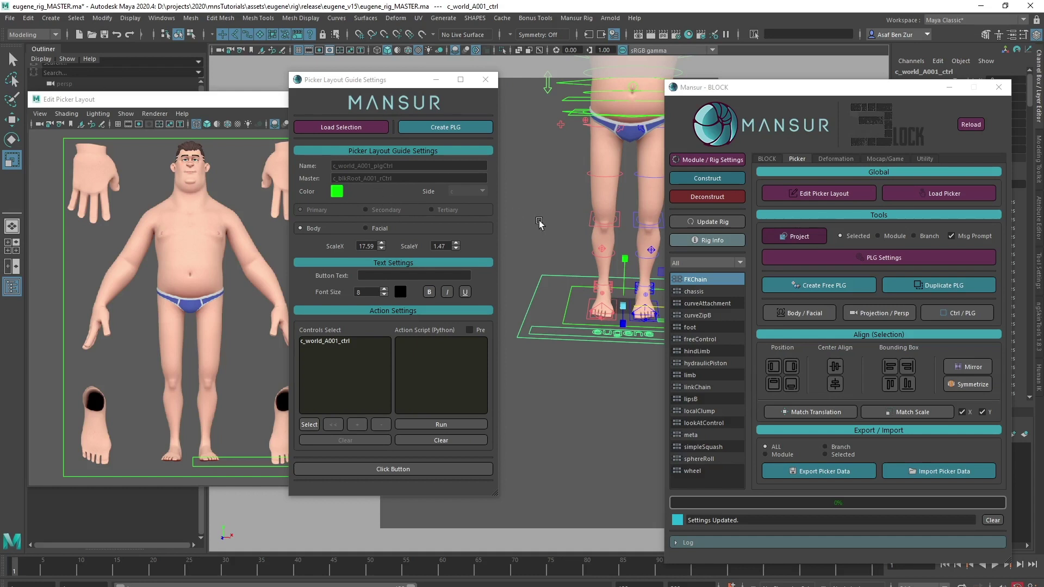
pyautogui.click(485, 80)
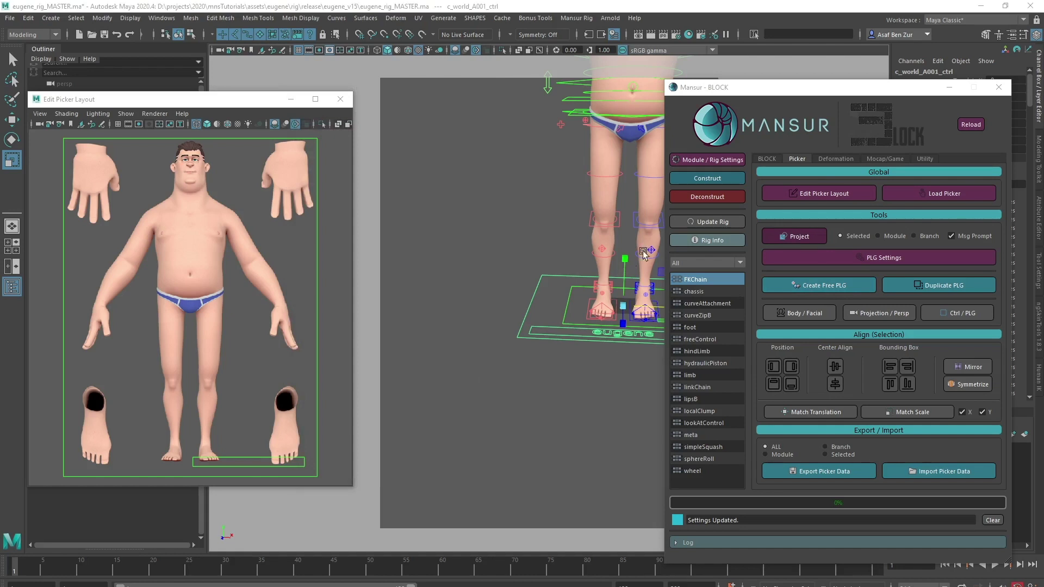
# - Select the four circular spine controls around the torso and project them onto the picker layout
pyautogui.keyDown('alt'); pyautogui.moveTo(645, 253); pyautogui.dragTo(557, 433, button='middle'); pyautogui.keyUp('alt')
pyautogui.keyDown('alt'); pyautogui.moveTo(557, 434); pyautogui.dragTo(502, 364, button='right'); pyautogui.keyUp('alt')
pyautogui.click(502, 363)
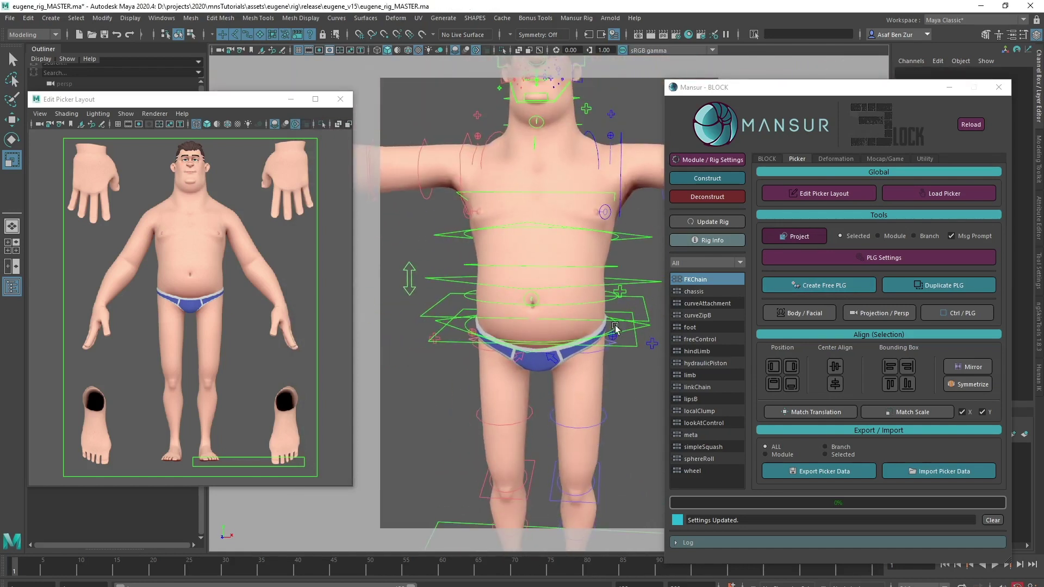
pyautogui.click(615, 327)
pyautogui.keyDown('shift'); pyautogui.click(613, 299); pyautogui.keyUp('shift')
pyautogui.keyDown('alt'); pyautogui.moveTo(613, 262); pyautogui.dragTo(615, 270); pyautogui.keyUp('alt')
pyautogui.keyDown('alt'); pyautogui.moveTo(615, 269); pyautogui.dragTo(630, 243, button='right'); pyautogui.keyUp('alt')
pyautogui.click(629, 253)
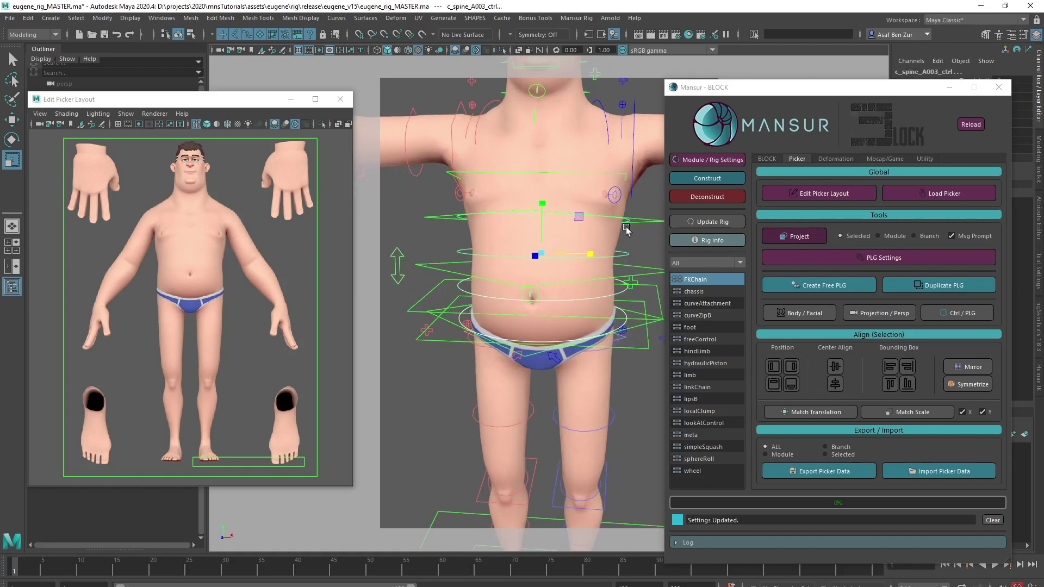
pyautogui.scroll(-5, 569, 291)
pyautogui.scroll(4, 568, 292)
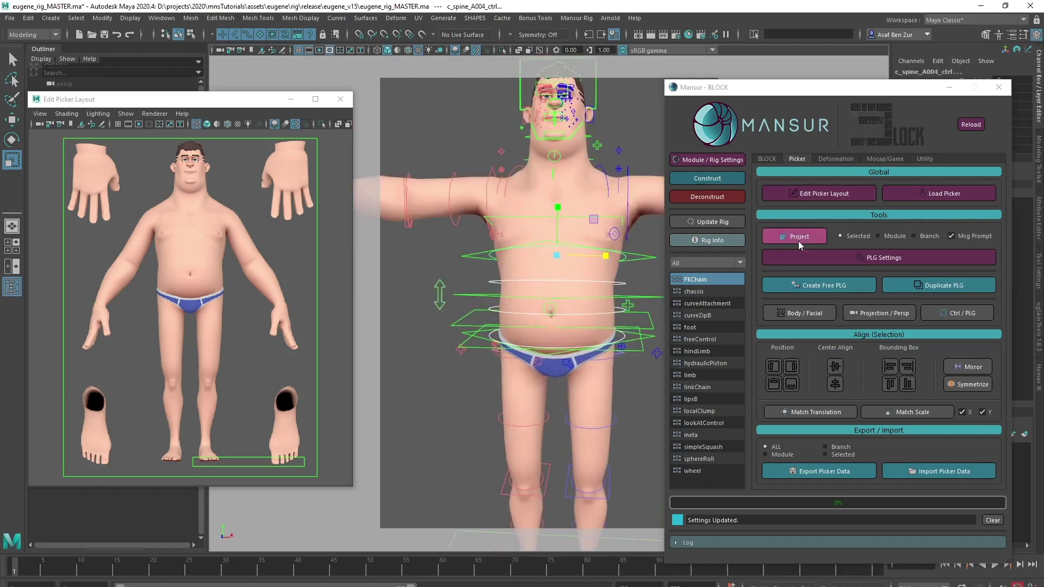
pyautogui.click(797, 237)
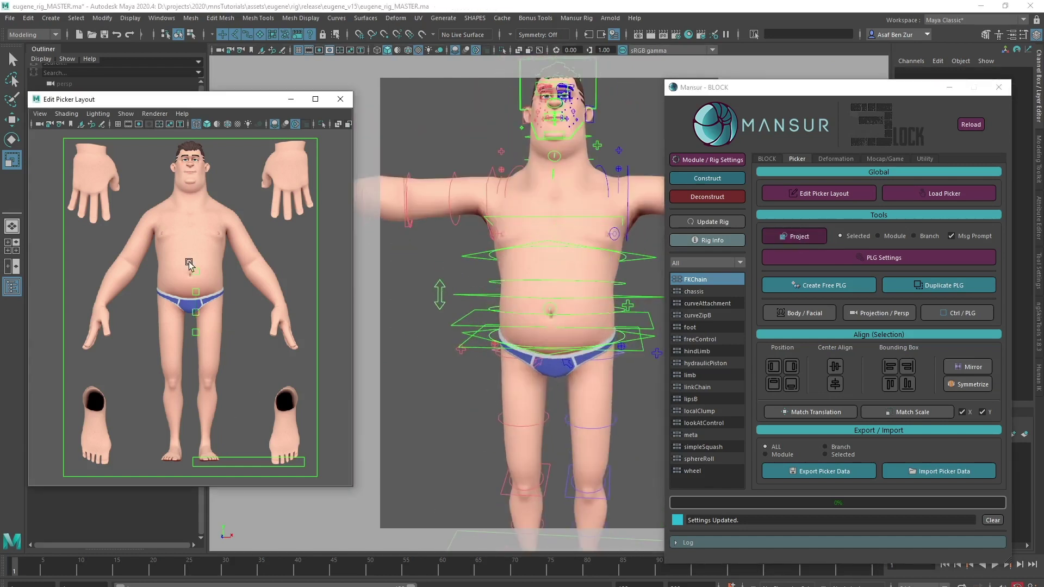
# - Center-align the four spine guides on the body's midline and widen them into horizontal bars
pyautogui.click(835, 367)
pyautogui.click(185, 351)
pyautogui.moveTo(176, 282); pyautogui.dragTo(206, 347)
pyautogui.moveTo(237, 311); pyautogui.dragTo(373, 309)
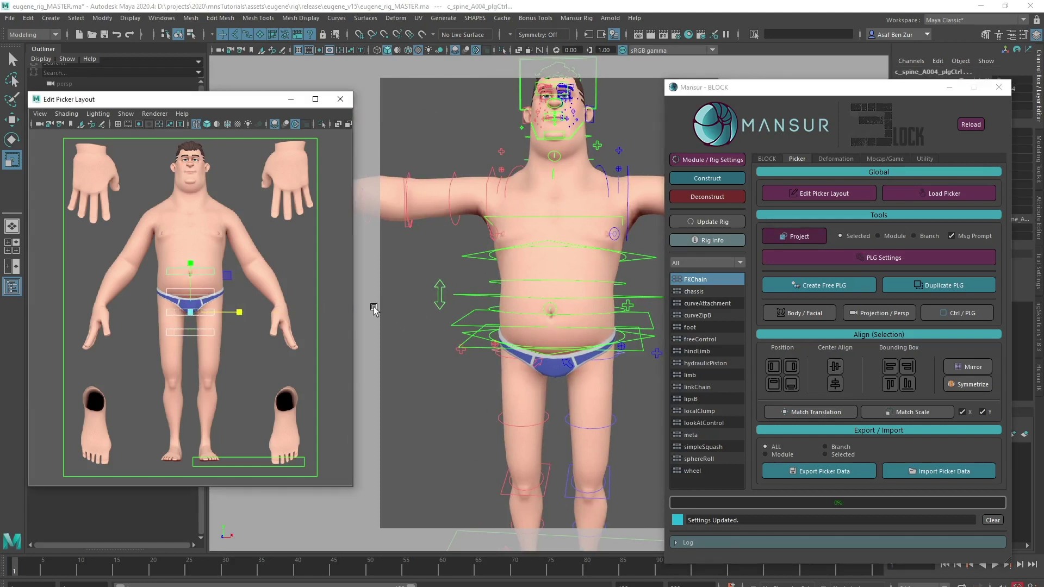
# - Move the spine guides up onto the torso and stack them closely above the waist
pyautogui.press('w')
pyautogui.moveTo(188, 272); pyautogui.dragTo(186, 231)
pyautogui.keyDown('ctrl'); pyautogui.moveTo(228, 355); pyautogui.dragTo(207, 279); pyautogui.keyUp('ctrl')
pyautogui.moveTo(191, 227); pyautogui.dragTo(192, 236)
pyautogui.keyDown('ctrl'); pyautogui.moveTo(197, 284); pyautogui.dragTo(175, 272); pyautogui.keyUp('ctrl')
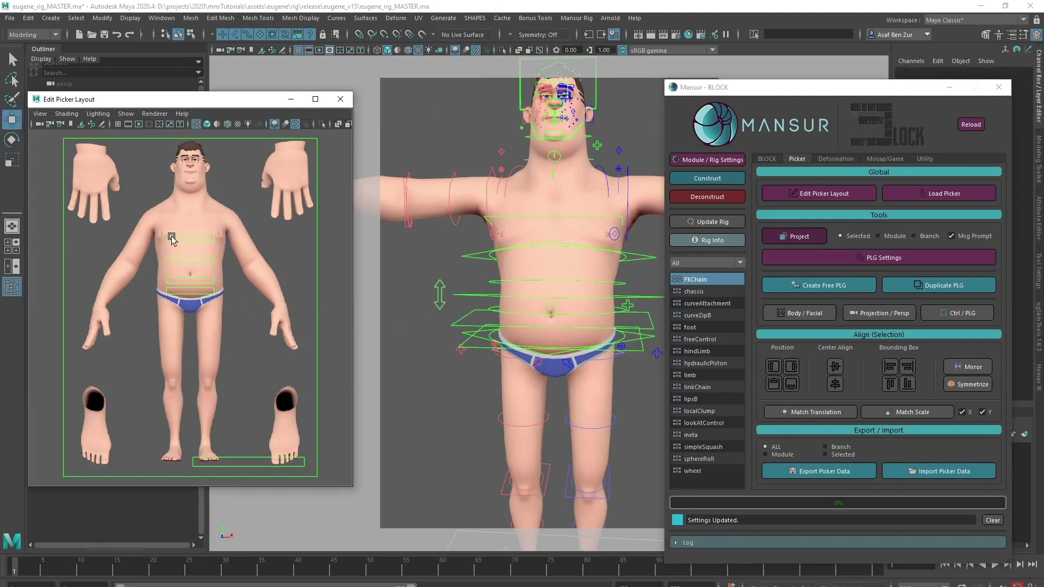
pyautogui.moveTo(190, 226); pyautogui.dragTo(190, 236)
pyautogui.keyDown('ctrl'); pyautogui.moveTo(199, 275); pyautogui.dragTo(178, 261); pyautogui.keyUp('ctrl')
pyautogui.moveTo(188, 225); pyautogui.dragTo(189, 234)
# - Select the stacked spine guides and increase their height slightly
pyautogui.click(173, 296)
pyautogui.moveTo(154, 297); pyautogui.dragTo(176, 292)
pyautogui.moveTo(158, 251); pyautogui.dragTo(185, 281)
pyautogui.press('r')
pyautogui.moveTo(191, 227); pyautogui.dragTo(191, 223)
# - Set the Button Text of the lowest spine guide, c_spine_A001_plgCtrl, to "Spine" and close the guide settings
pyautogui.click(164, 297)
pyautogui.click(175, 292)
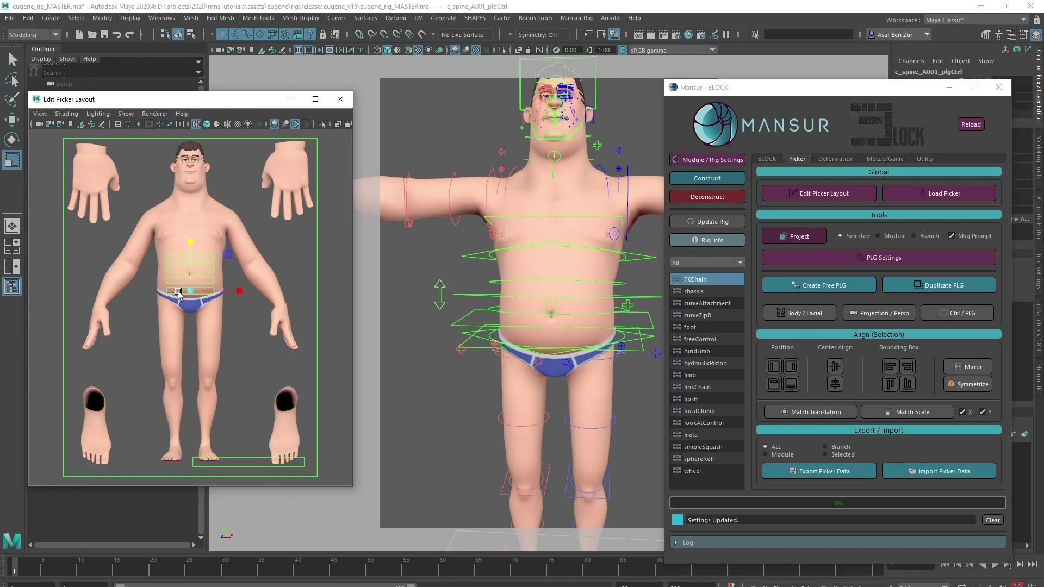
pyautogui.click(862, 257)
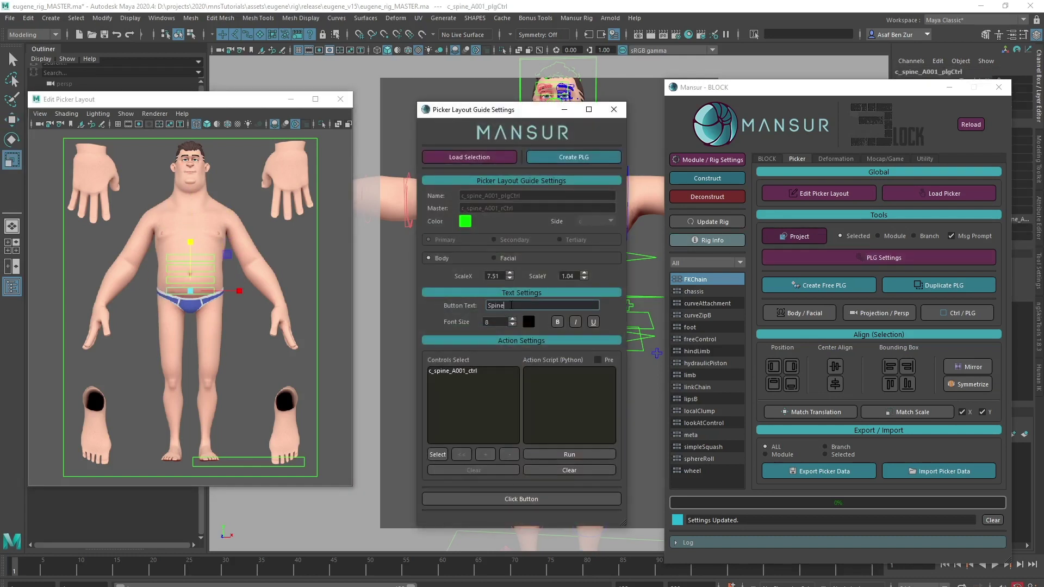
pyautogui.click(614, 109)
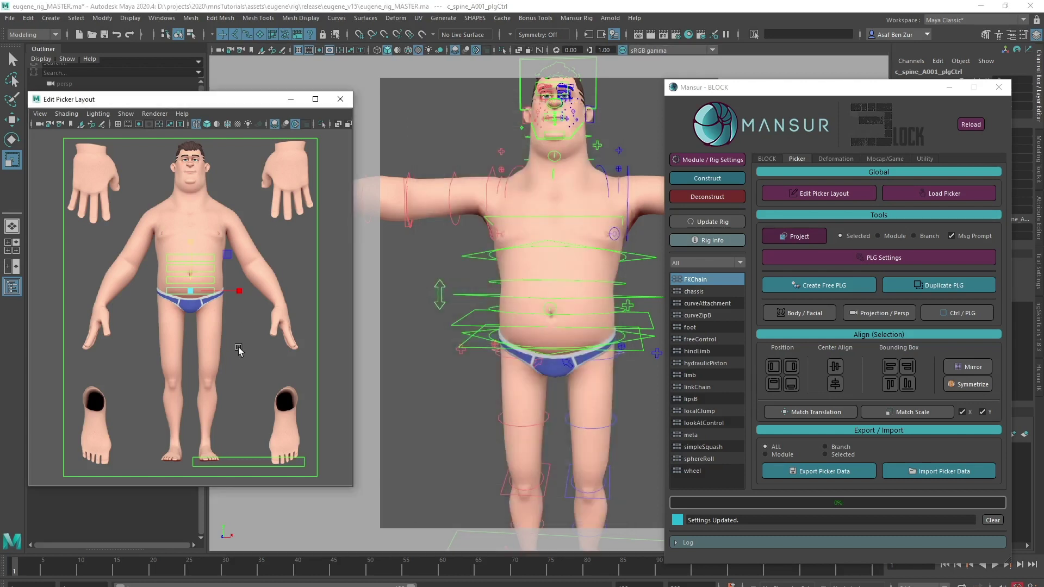
# - Select the c_cog_A001_ctrl control at the hips and project it onto the picker layout
pyautogui.click(209, 292)
pyautogui.click(475, 348)
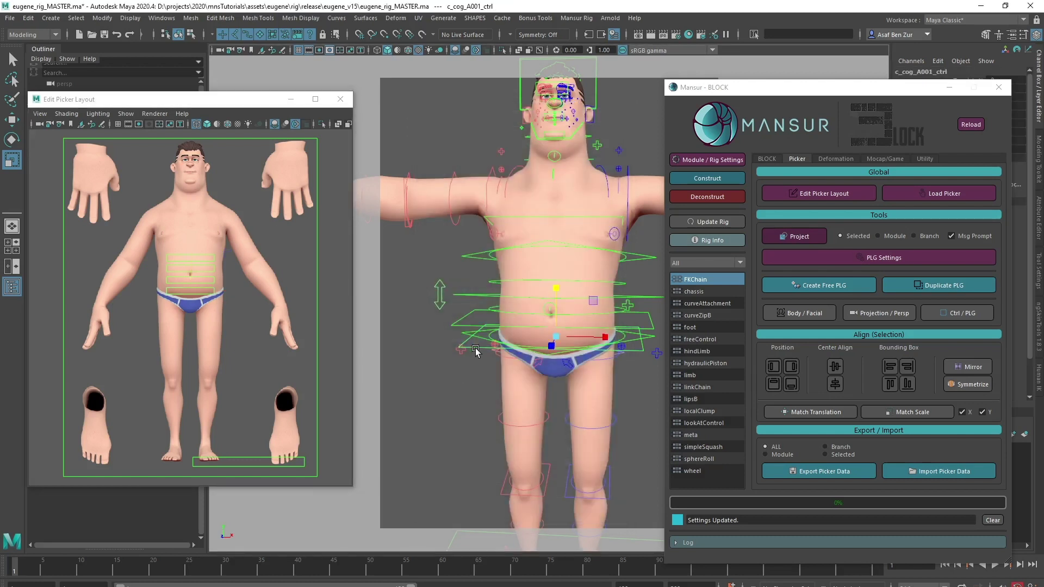
pyautogui.click(798, 236)
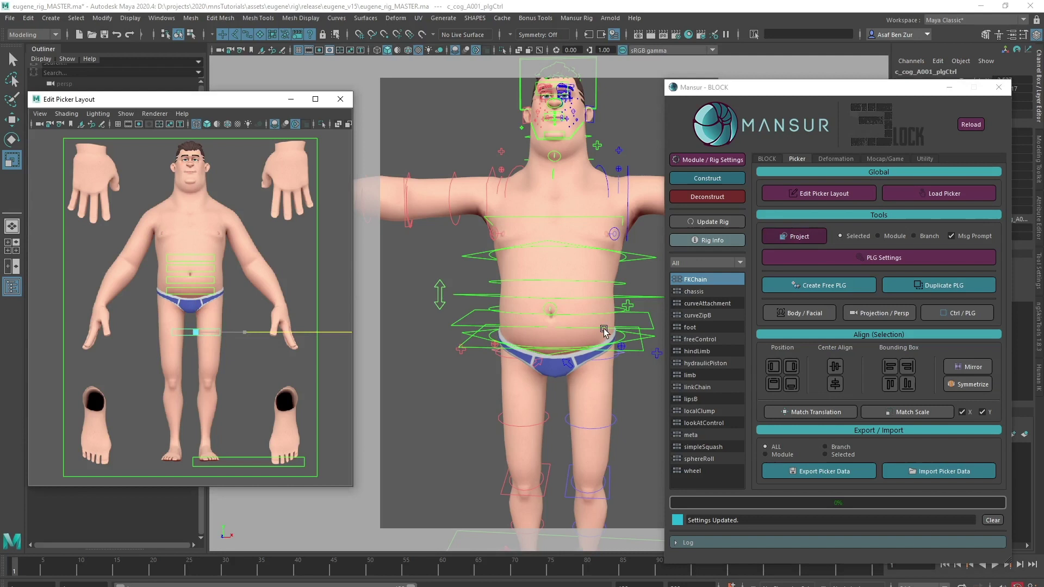
# - Center the widened cog guide across the hips just below the spine guides and set its Button Text to "COG"
pyautogui.moveTo(604, 329); pyautogui.dragTo(606, 329)
pyautogui.moveTo(196, 330); pyautogui.dragTo(269, 328)
pyautogui.click(835, 367)
pyautogui.moveTo(193, 287); pyautogui.dragTo(193, 278)
pyautogui.press('w')
pyautogui.press('r')
pyautogui.moveTo(239, 308); pyautogui.dragTo(263, 309)
pyautogui.press('w')
pyautogui.moveTo(193, 273); pyautogui.dragTo(192, 271)
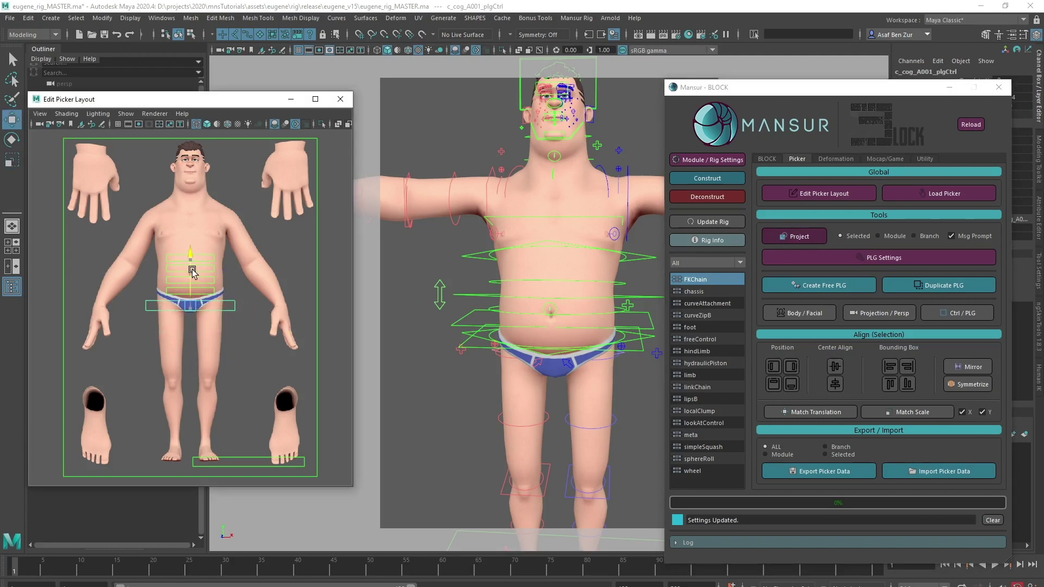
pyautogui.click(884, 257)
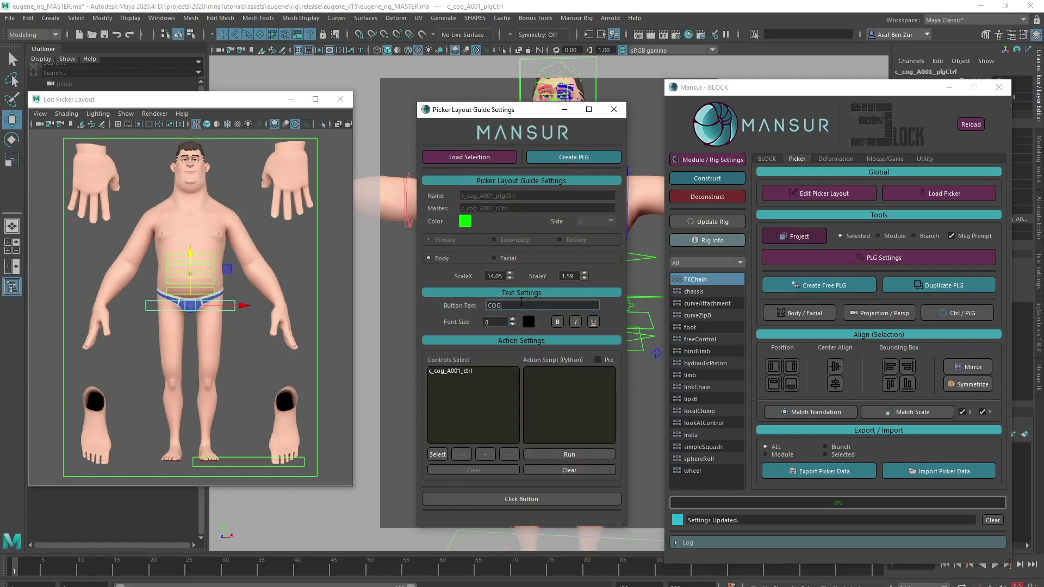
pyautogui.click(614, 109)
# - Project the c_head_A001_ctrl control onto the picker layout and place its guide over the character's head
pyautogui.click(597, 92)
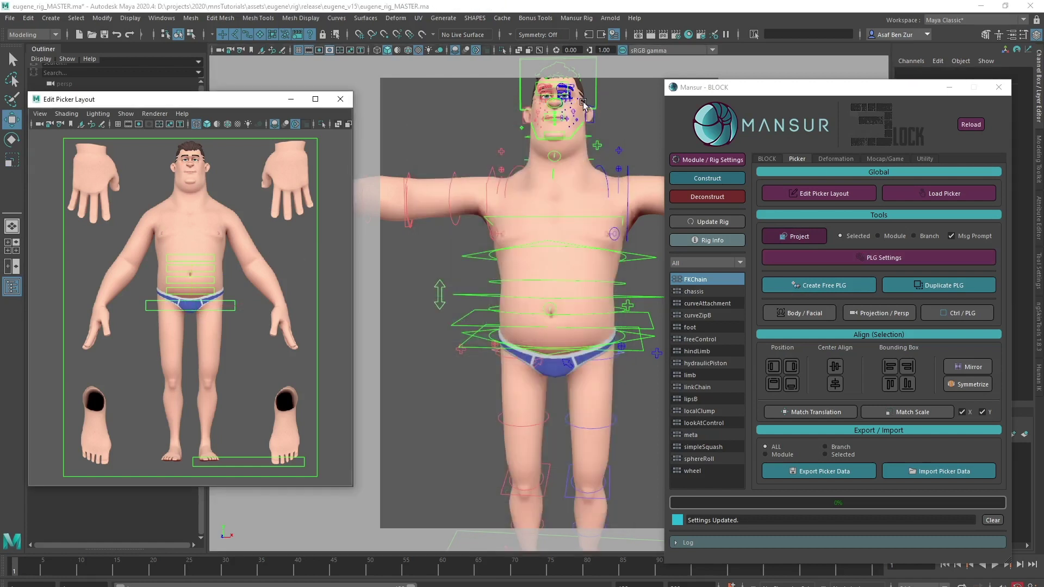
pyautogui.keyDown('alt'); pyautogui.moveTo(540, 231); pyautogui.dragTo(567, 306, button='middle'); pyautogui.keyUp('alt')
pyautogui.click(798, 236)
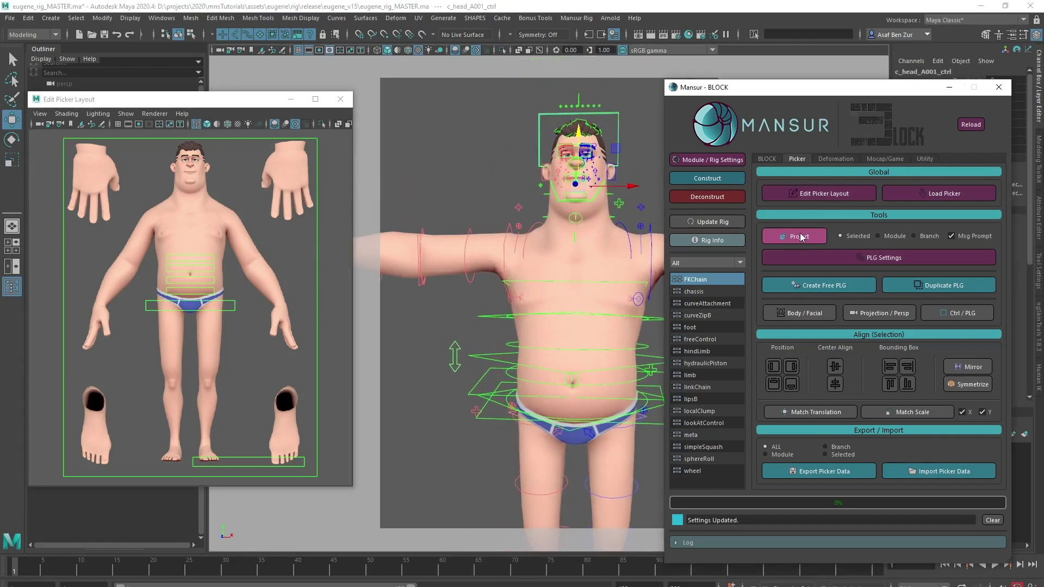
pyautogui.moveTo(213, 220); pyautogui.dragTo(191, 153)
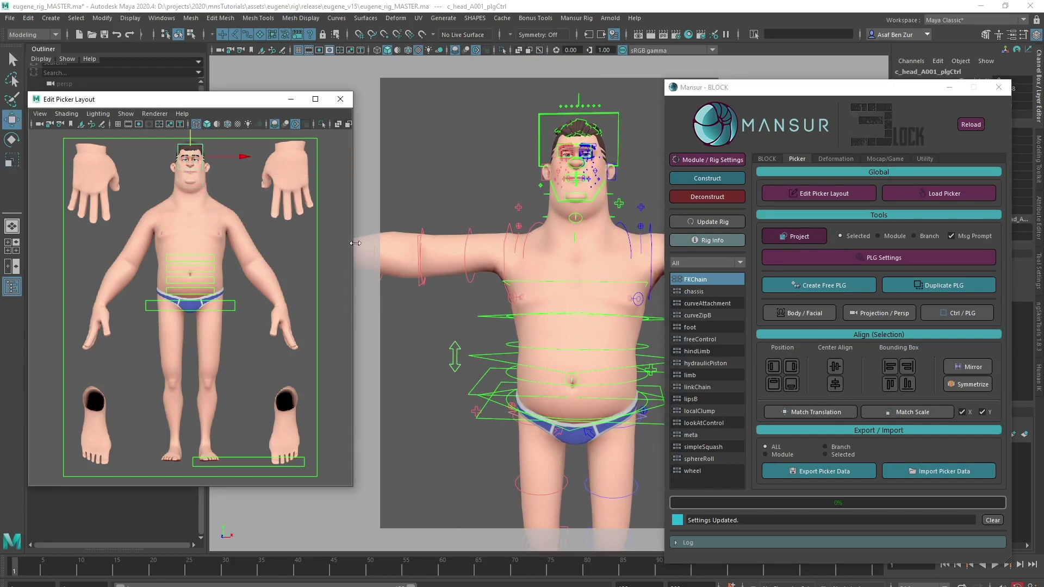
# - Set the Button Text of the c_head_A001_plgCtrl guide to "Head" and close the guide settings
pyautogui.click(851, 259)
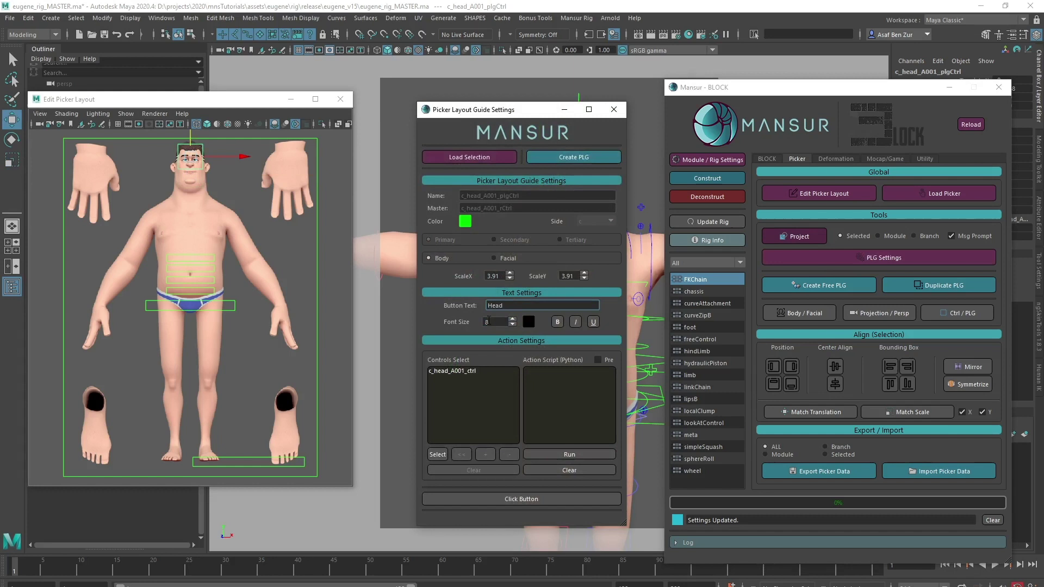
pyautogui.click(489, 321)
pyautogui.click(614, 109)
pyautogui.click(233, 204)
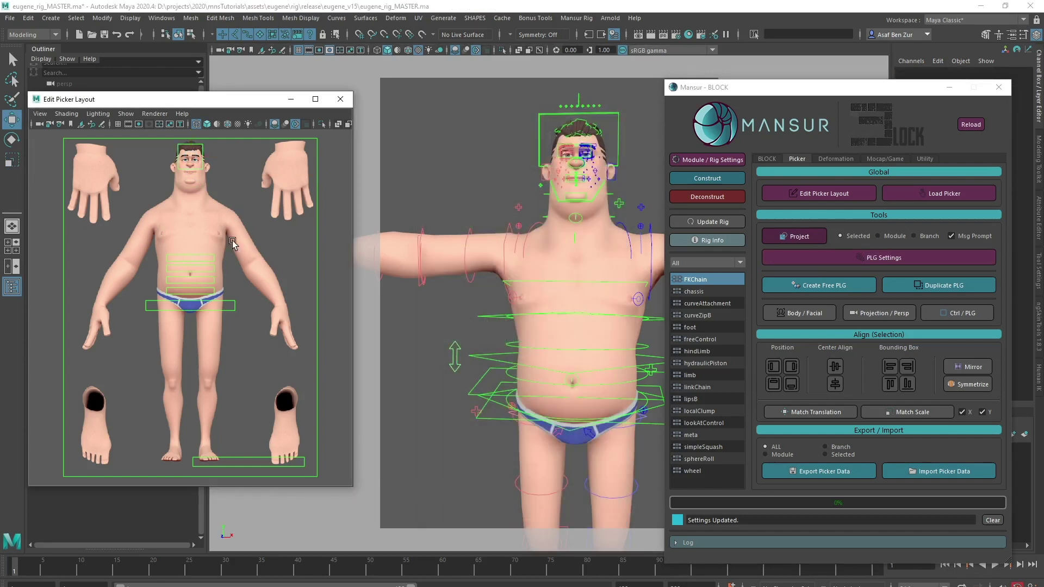
# - Load the picker, test the spine and COG buttons on its body page, and close it
pyautogui.click(619, 133)
pyautogui.click(947, 193)
pyautogui.moveTo(702, 87); pyautogui.dragTo(792, 40)
pyautogui.click(892, 236)
pyautogui.click(785, 287)
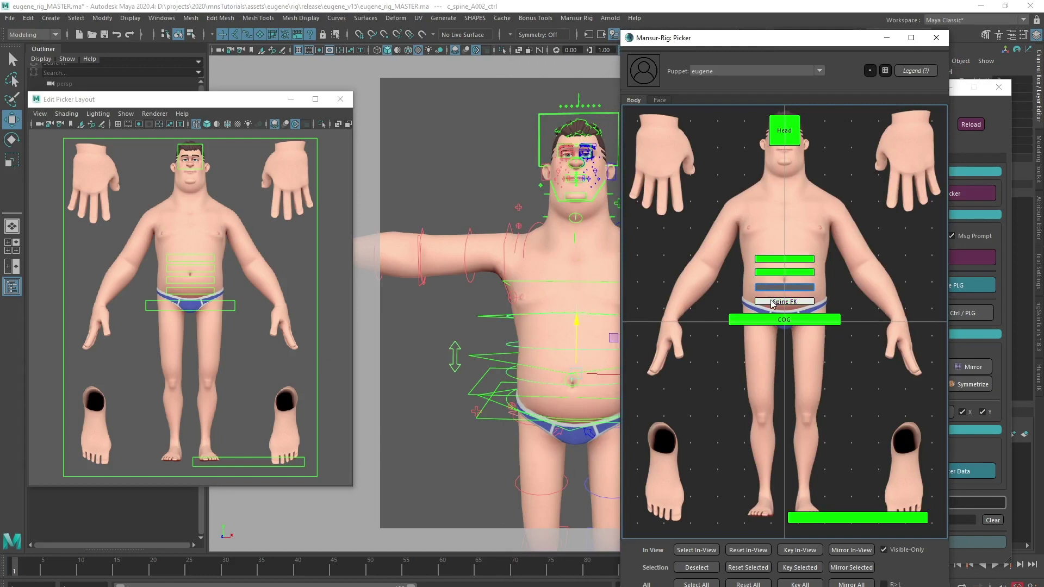
pyautogui.click(772, 302)
pyautogui.click(776, 319)
pyautogui.click(877, 180)
pyautogui.click(936, 38)
# - Set the Button Text of the c_world_A001_plgCtrl guide below the feet to "WORLD" and close the guide settings
pyautogui.click(291, 458)
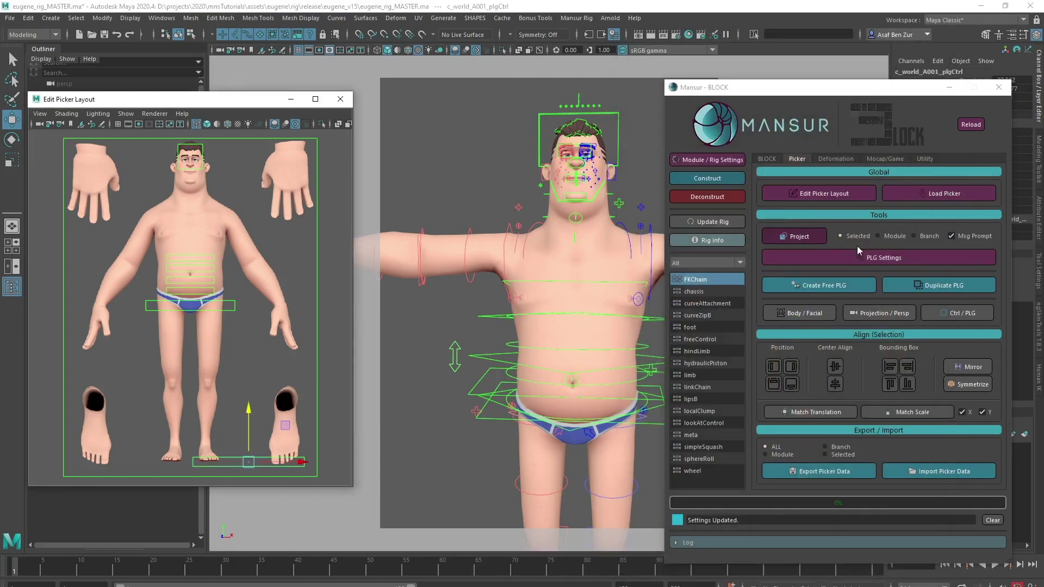
pyautogui.click(856, 255)
pyautogui.click(522, 306)
pyautogui.write('WORLD')
pyautogui.click(502, 324)
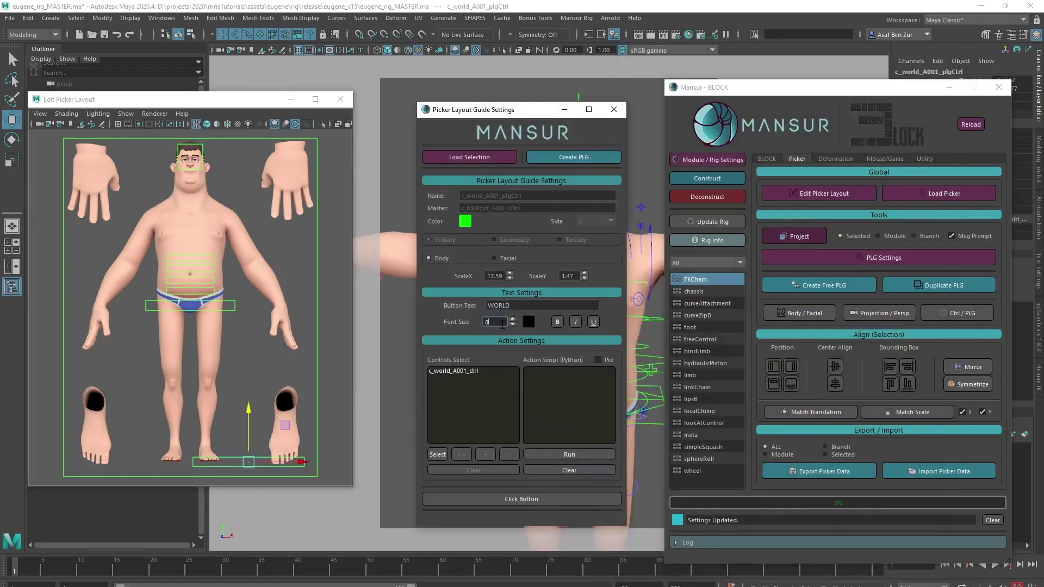
pyautogui.click(614, 110)
# - Load the picker again to check the world button's label, and close it
pyautogui.click(576, 18)
pyautogui.click(594, 169)
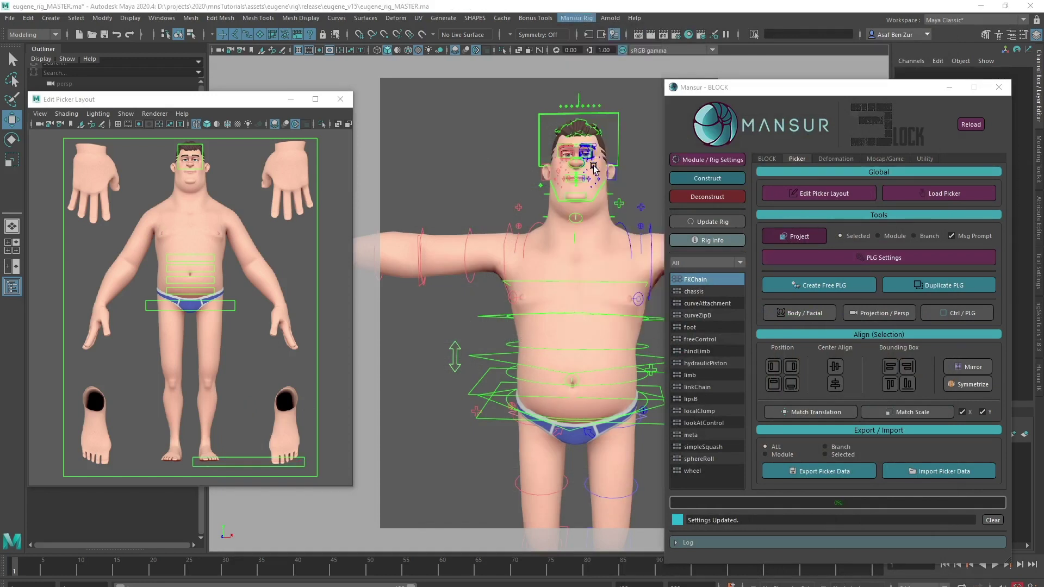
pyautogui.click(935, 57)
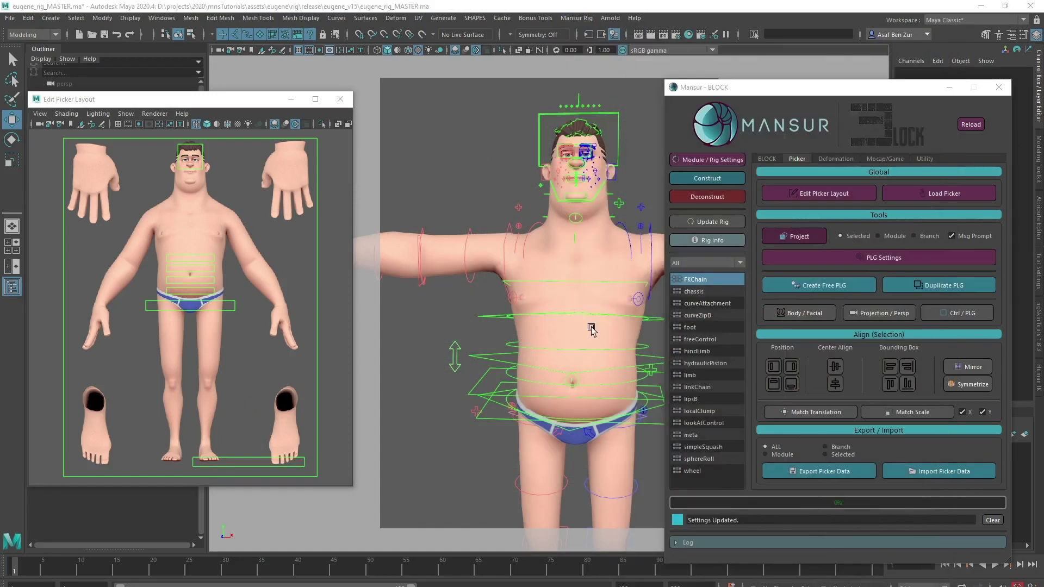
# - Select the index, middle, ring and pinky controls of the character's left hand and project them onto the picker layout
pyautogui.keyDown('alt'); pyautogui.moveTo(591, 328); pyautogui.dragTo(524, 298); pyautogui.keyUp('alt')
pyautogui.keyDown('alt'); pyautogui.moveTo(525, 298); pyautogui.dragTo(509, 342, button='right'); pyautogui.keyUp('alt')
pyautogui.keyDown('alt'); pyautogui.moveTo(508, 343); pyautogui.dragTo(462, 259, button='middle'); pyautogui.keyUp('alt')
pyautogui.keyDown('alt'); pyautogui.moveTo(461, 259); pyautogui.dragTo(512, 317); pyautogui.keyUp('alt')
pyautogui.moveTo(508, 220); pyautogui.dragTo(445, 370)
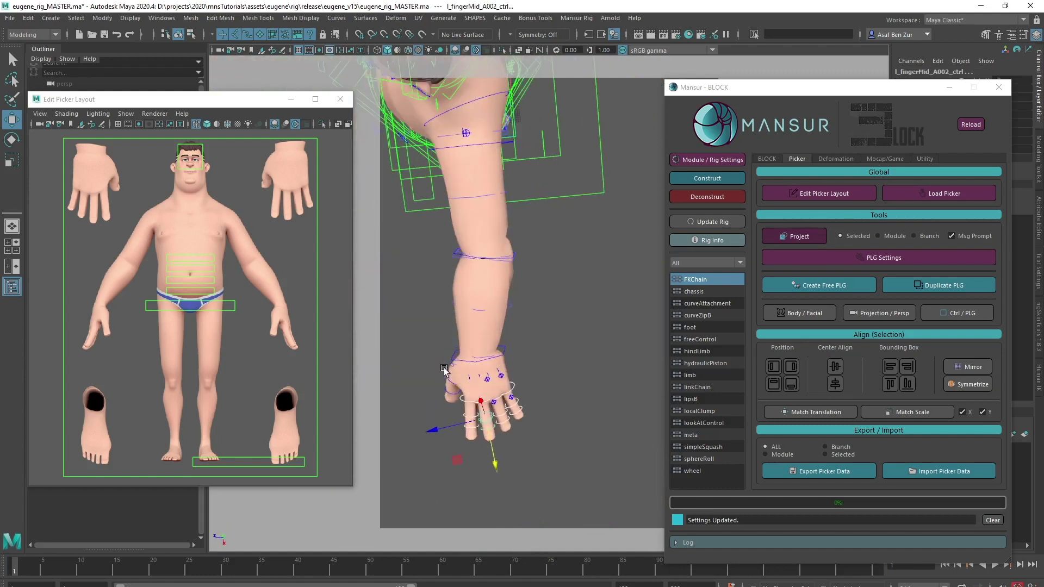
pyautogui.keyDown('alt'); pyautogui.moveTo(444, 369); pyautogui.dragTo(546, 273, button='middle'); pyautogui.keyUp('alt')
pyautogui.keyDown('alt'); pyautogui.moveTo(545, 272); pyautogui.dragTo(583, 317); pyautogui.keyUp('alt')
pyautogui.keyDown('alt'); pyautogui.moveTo(582, 317); pyautogui.dragTo(599, 322, button='right'); pyautogui.keyUp('alt')
pyautogui.keyDown('alt'); pyautogui.moveTo(598, 322); pyautogui.dragTo(489, 268, button='middle'); pyautogui.keyUp('alt')
pyautogui.keyDown('alt'); pyautogui.moveTo(489, 269); pyautogui.dragTo(546, 296, button='right'); pyautogui.keyUp('alt')
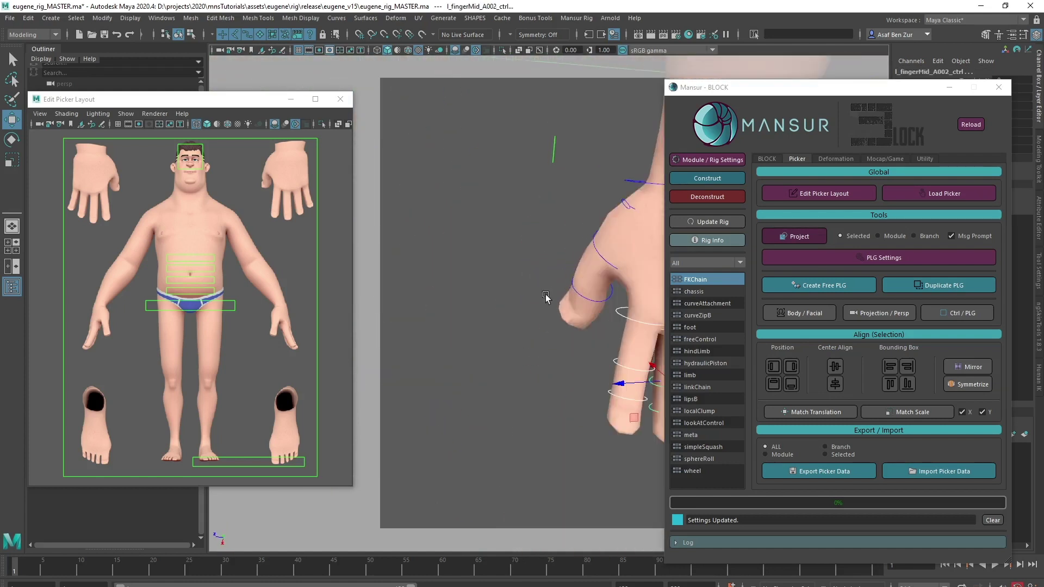
pyautogui.click(795, 236)
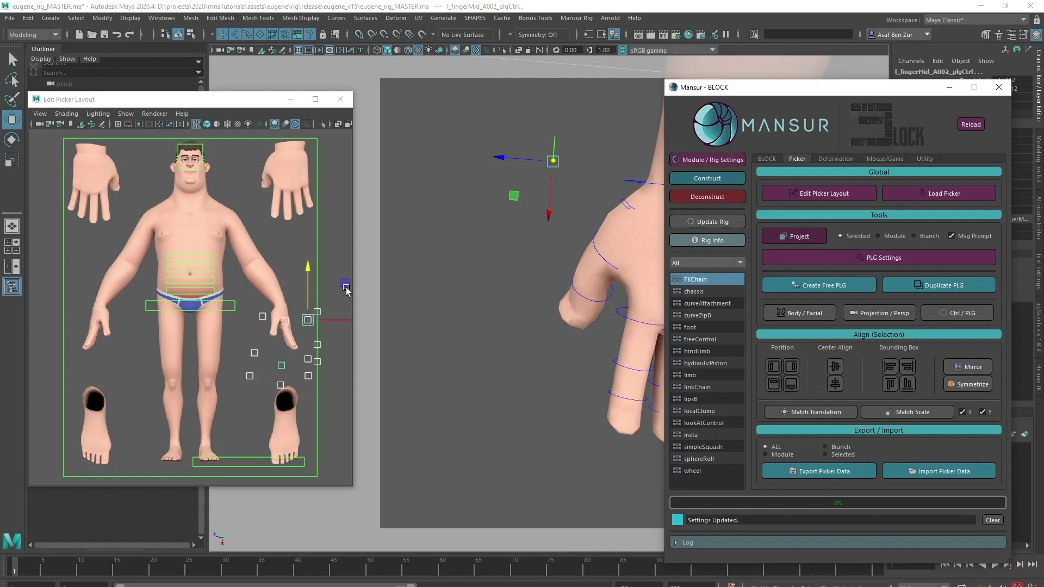
# - Move the projected finger guides up toward the left hand image and align each finger's guides into a vertical column
pyautogui.moveTo(346, 288); pyautogui.dragTo(333, 173)
pyautogui.click(325, 185)
pyautogui.moveTo(323, 186); pyautogui.dragTo(303, 257)
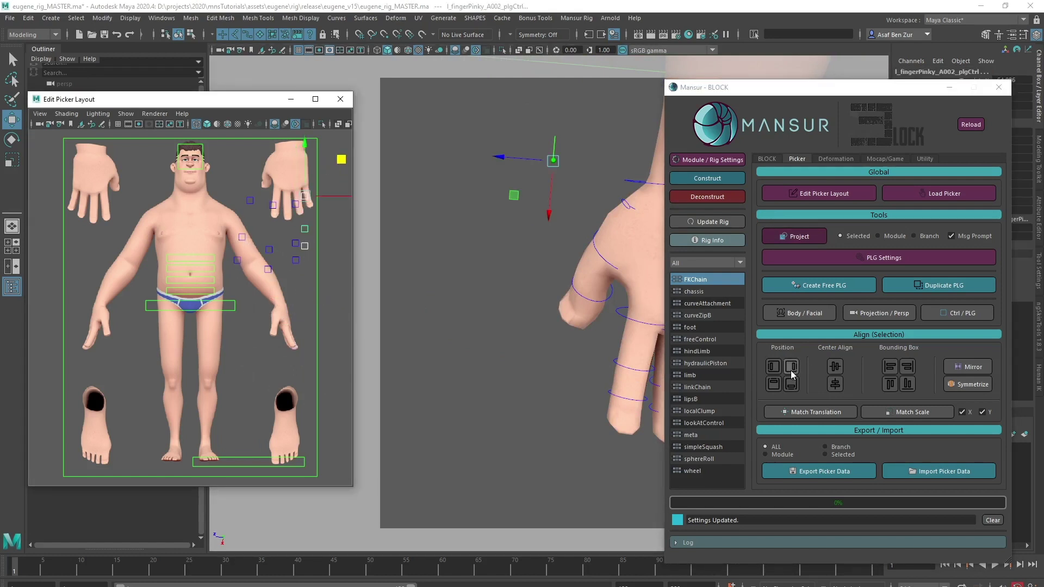
pyautogui.click(285, 225)
pyautogui.moveTo(285, 193); pyautogui.dragTo(300, 266)
pyautogui.click(784, 367)
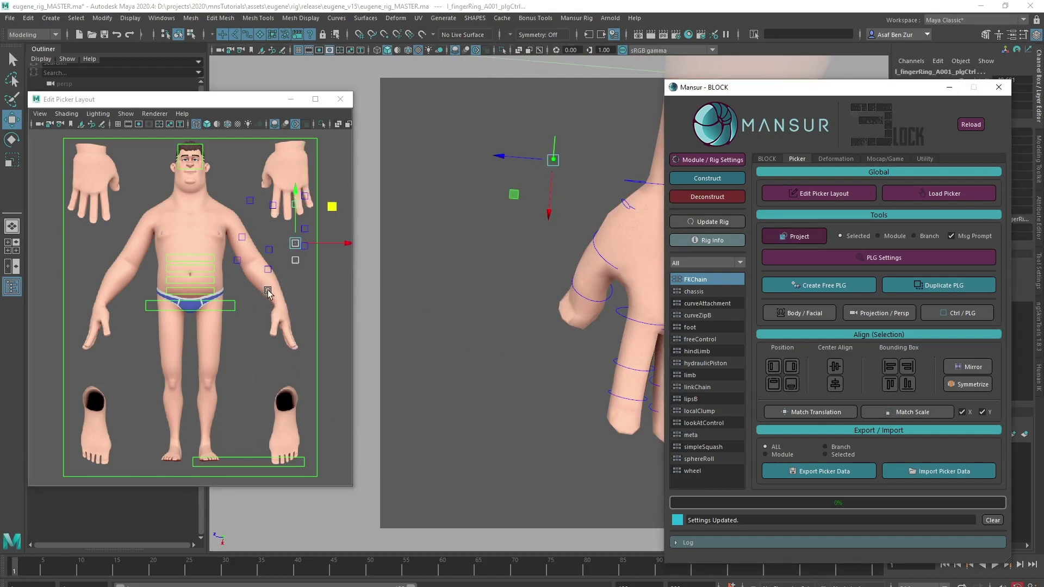
pyautogui.moveTo(216, 194); pyautogui.dragTo(254, 263)
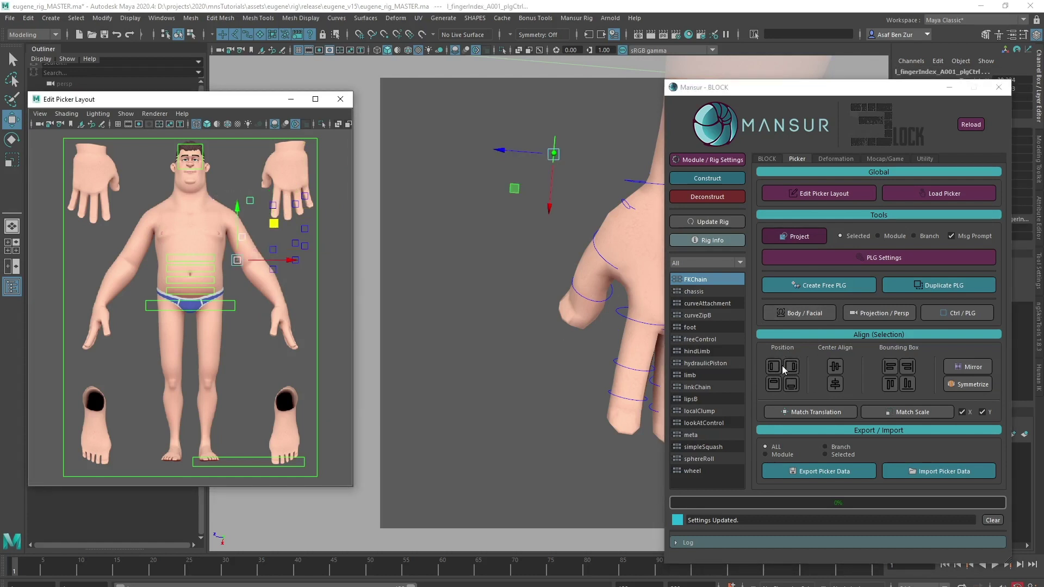
pyautogui.click(778, 366)
# - Align the left finger guides across the fingers into three horizontal rows
pyautogui.click(232, 189)
pyautogui.moveTo(231, 188); pyautogui.dragTo(320, 221)
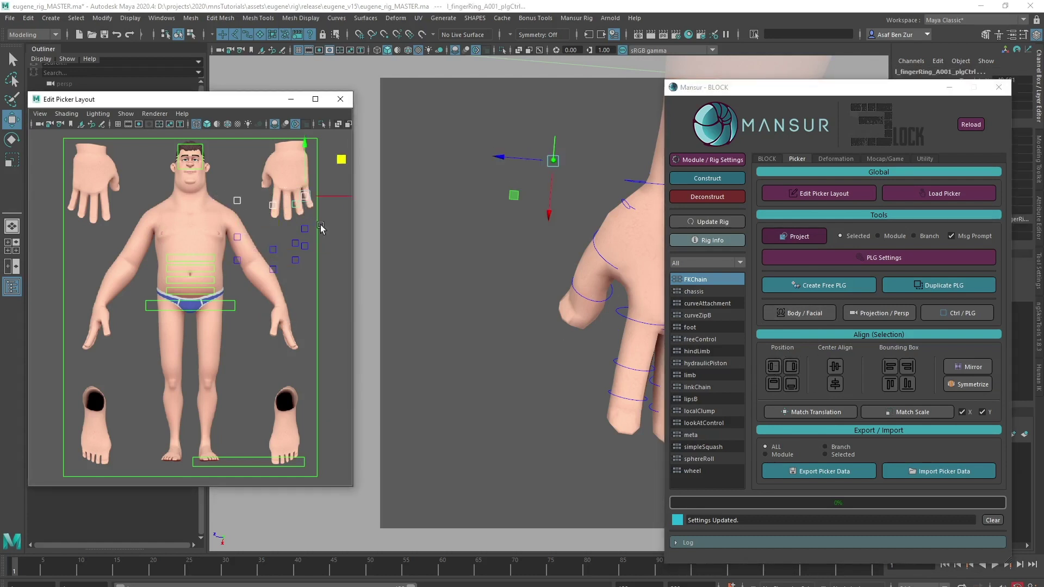
pyautogui.click(773, 384)
pyautogui.click(232, 227)
pyautogui.moveTo(232, 228); pyautogui.dragTo(309, 285)
pyautogui.press('q')
pyautogui.click(773, 383)
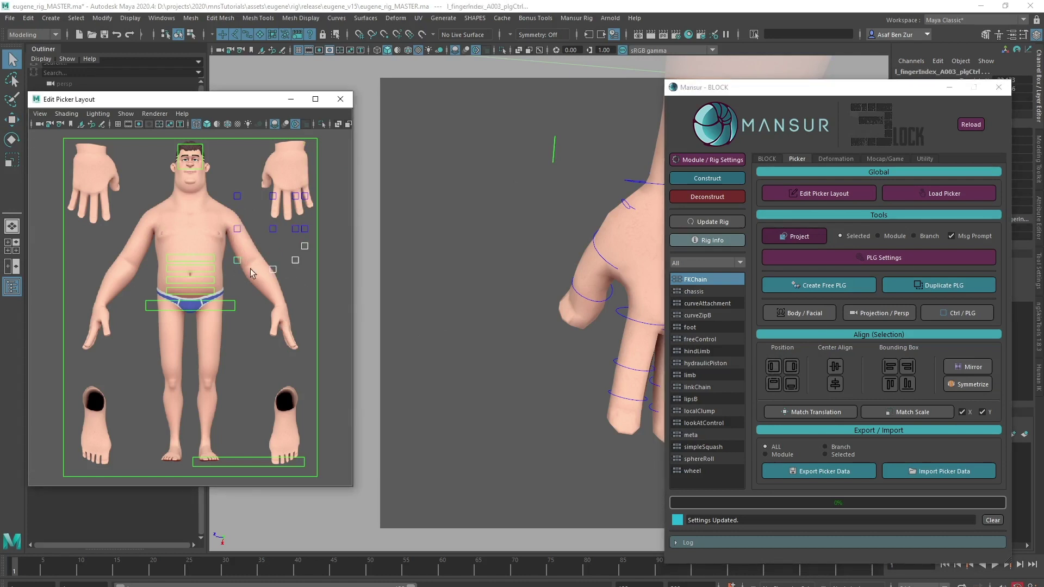
pyautogui.click(773, 384)
# - Tighten the spacing of the finger guide columns and rows so the grid fits over the left hand image's fingers
pyautogui.moveTo(266, 176); pyautogui.dragTo(308, 250)
pyautogui.press('w')
pyautogui.moveTo(306, 246); pyautogui.dragTo(282, 246)
pyautogui.click(260, 184)
pyautogui.moveTo(260, 183); pyautogui.dragTo(293, 254)
pyautogui.moveTo(312, 229); pyautogui.dragTo(232, 261)
pyautogui.click(292, 218)
pyautogui.moveTo(248, 194); pyautogui.dragTo(248, 173)
pyautogui.click(282, 245)
pyautogui.moveTo(280, 239); pyautogui.dragTo(229, 186)
pyautogui.moveTo(249, 225); pyautogui.dragTo(312, 240)
pyautogui.click(282, 239)
pyautogui.moveTo(285, 206); pyautogui.dragTo(285, 201)
pyautogui.click(301, 268)
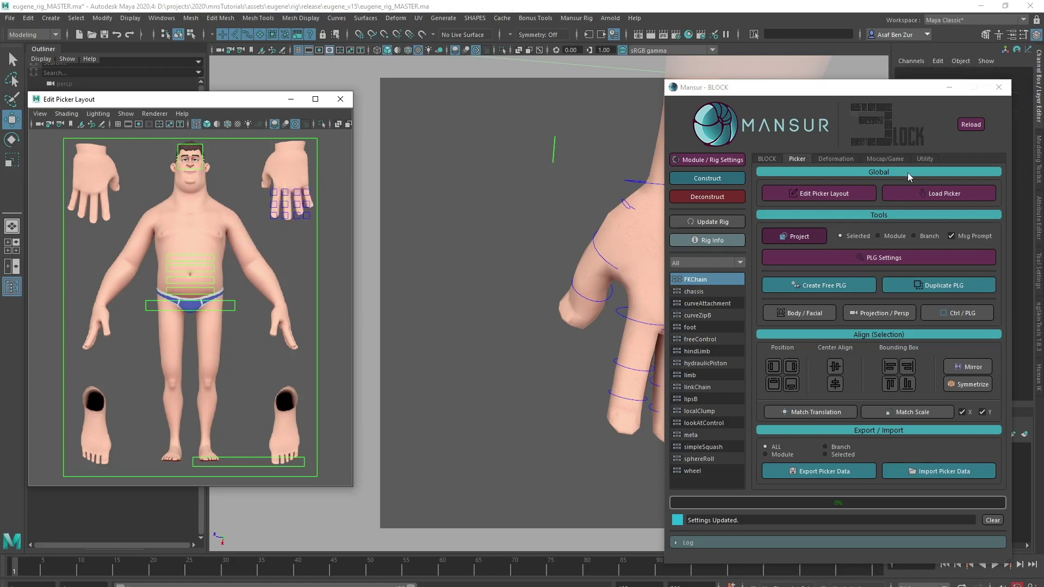
# - Load the picker, test the left index finger buttons, and close it
pyautogui.click(796, 236)
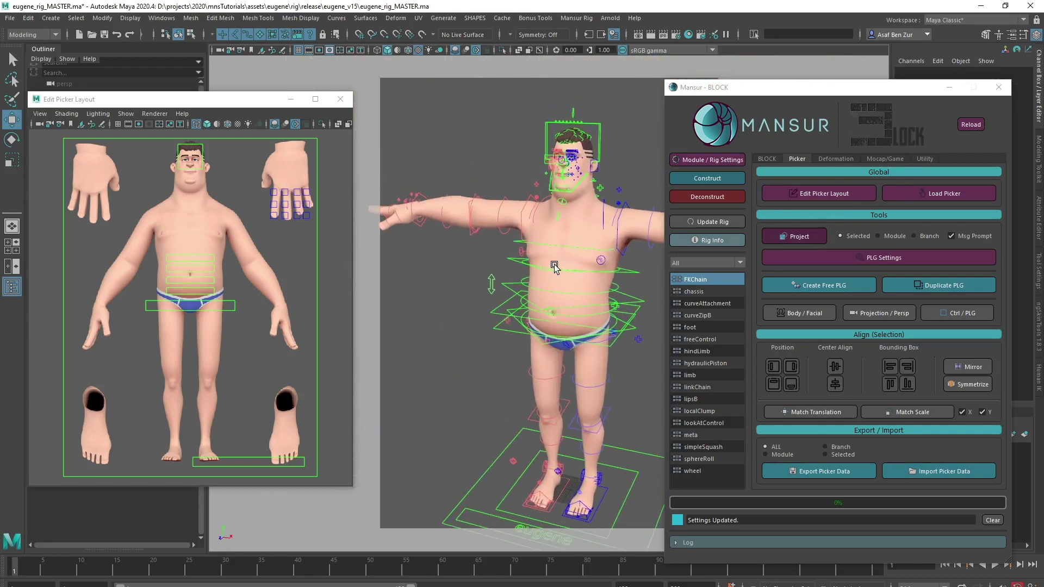
pyautogui.click(949, 193)
pyautogui.click(891, 211)
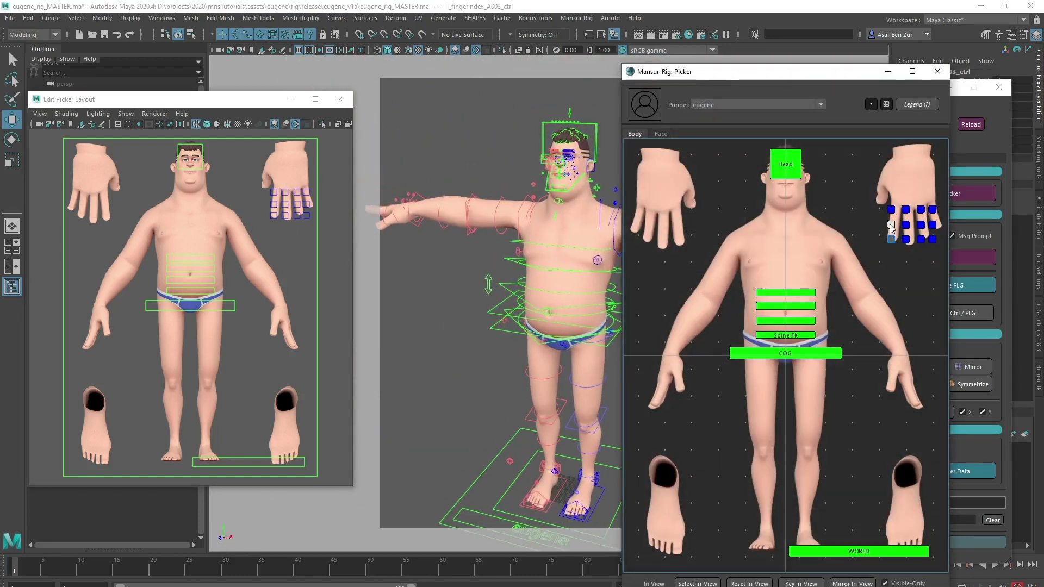
pyautogui.click(881, 232)
pyautogui.click(938, 72)
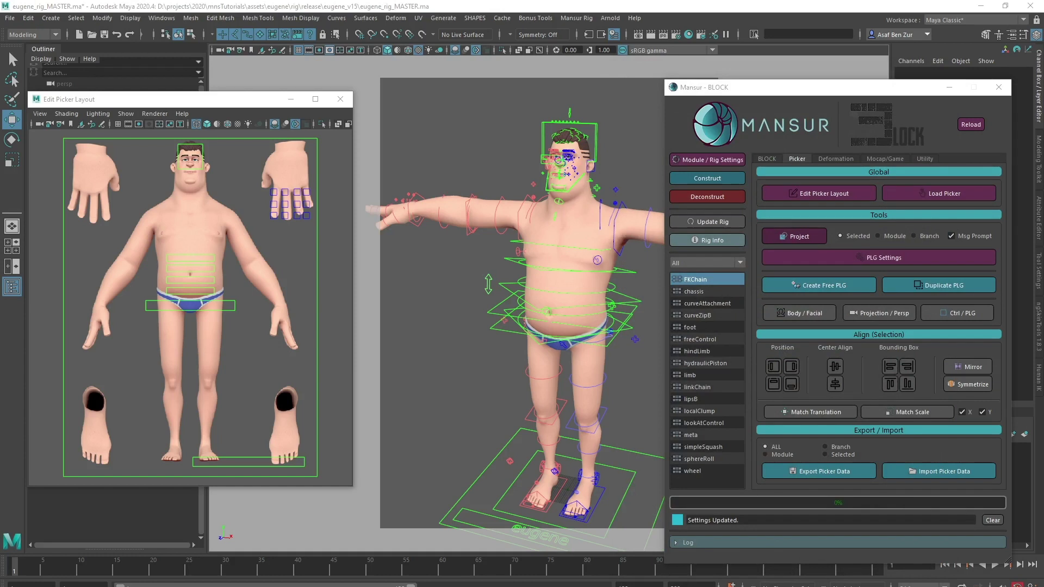
# - Select all the left finger guides and symmetrize them onto the opposite hand image
pyautogui.moveTo(261, 175); pyautogui.dragTo(309, 232)
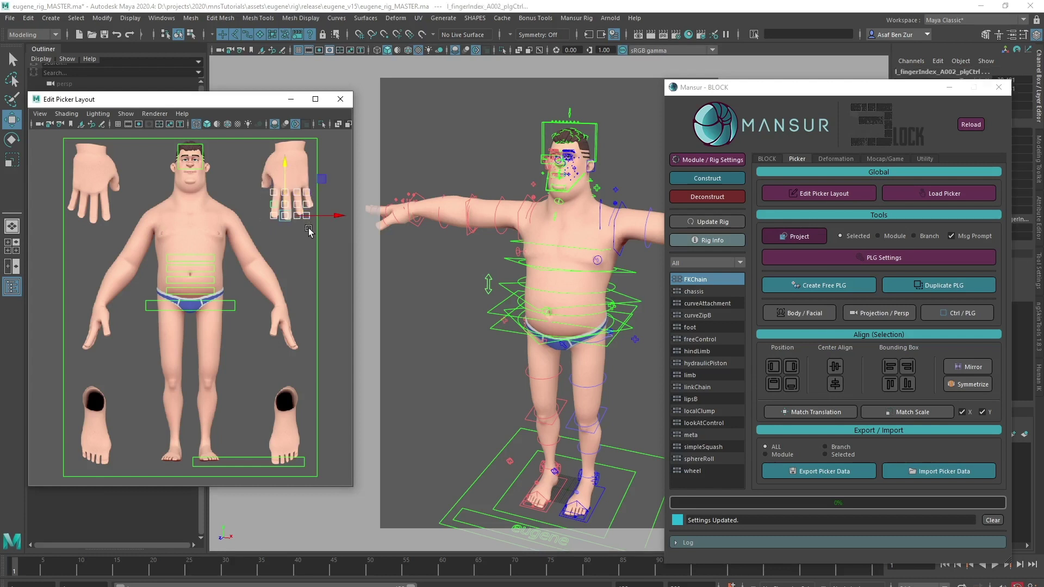
pyautogui.click(984, 389)
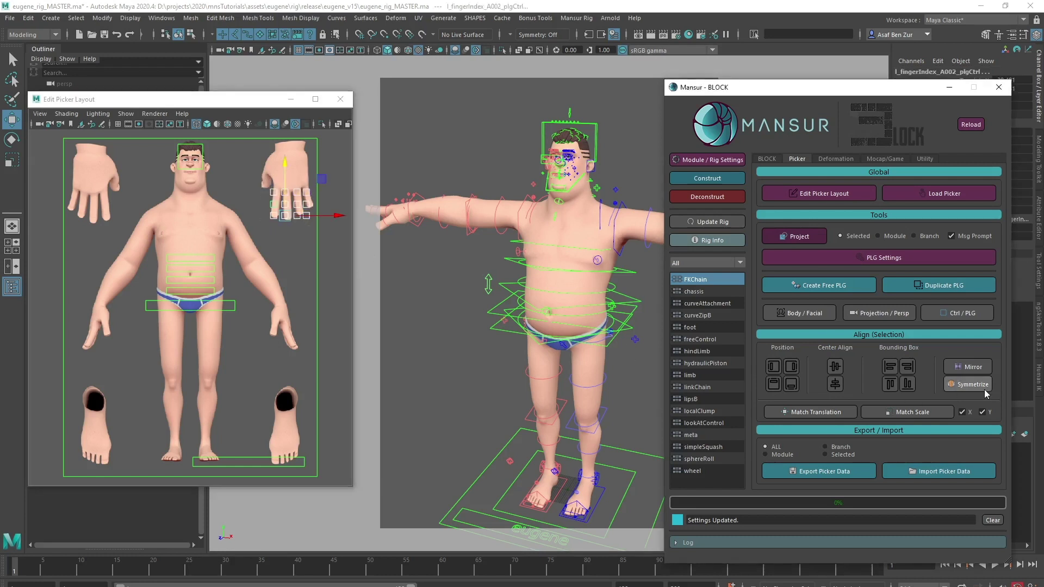
pyautogui.click(224, 241)
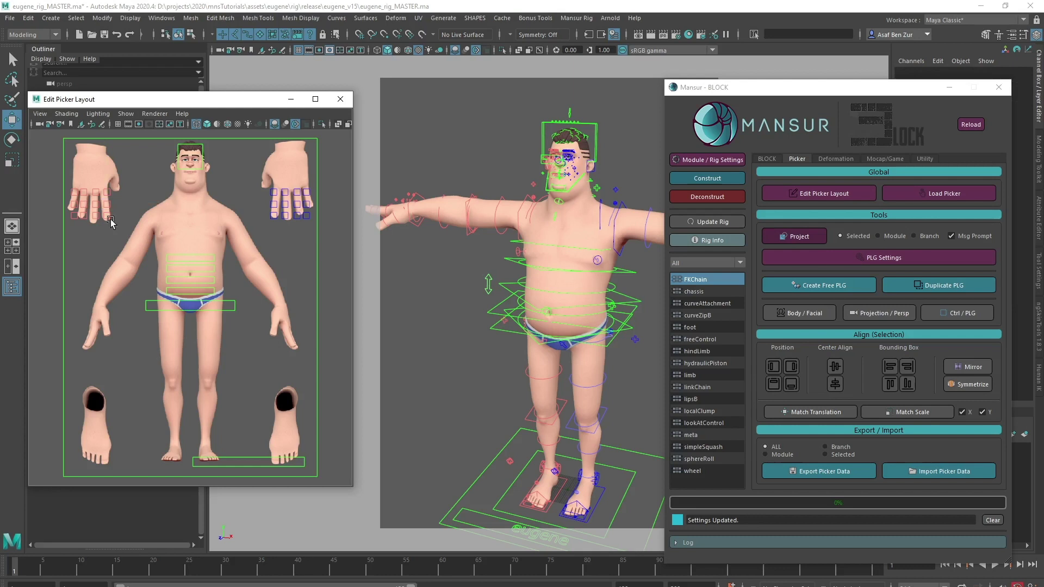
# - Load the picker, examine the finger buttons on both hands, and switch between its Body and Face pages
pyautogui.click(985, 193)
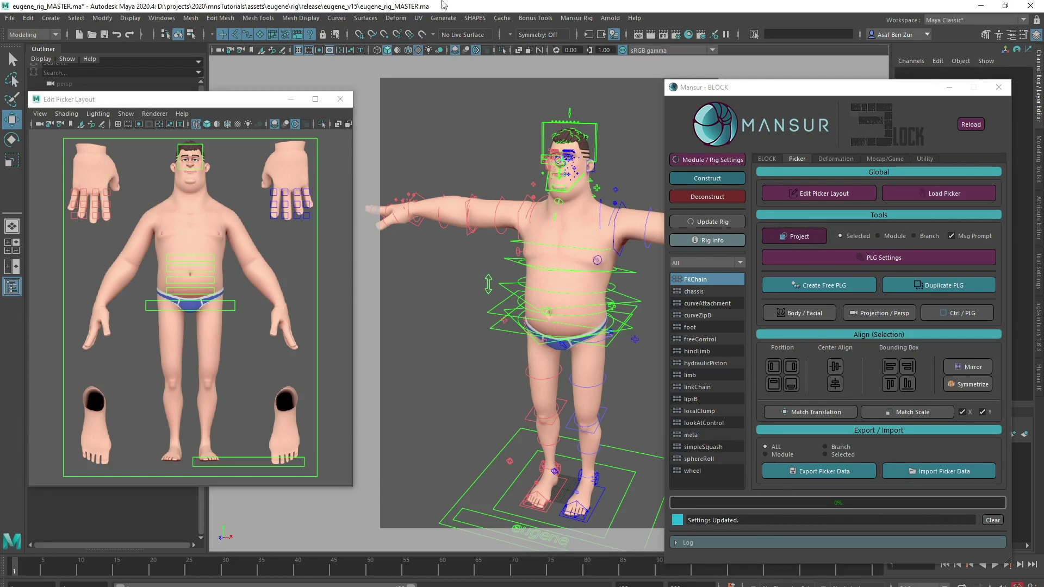
pyautogui.click(577, 18)
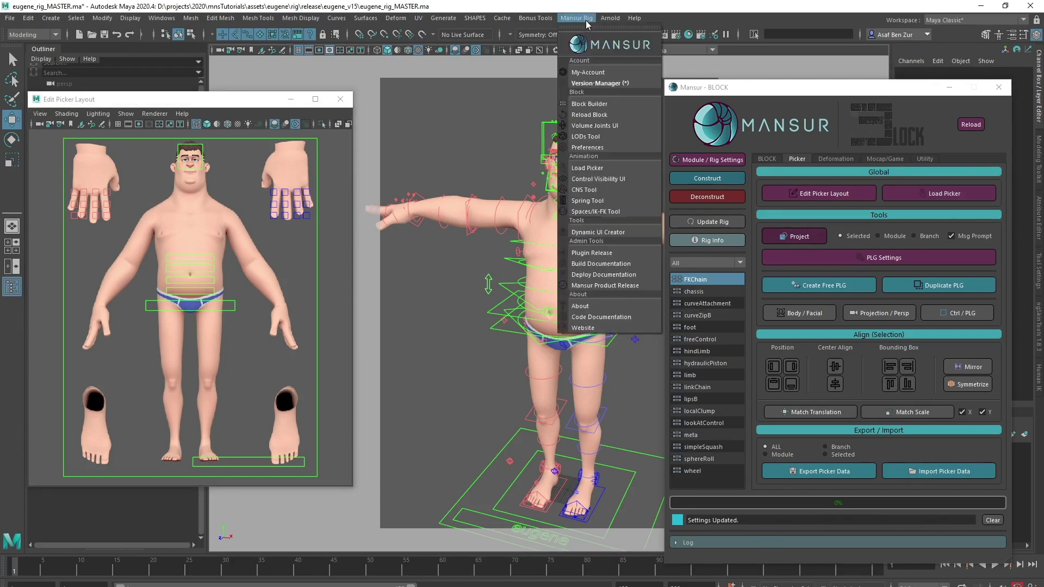
pyautogui.click(596, 169)
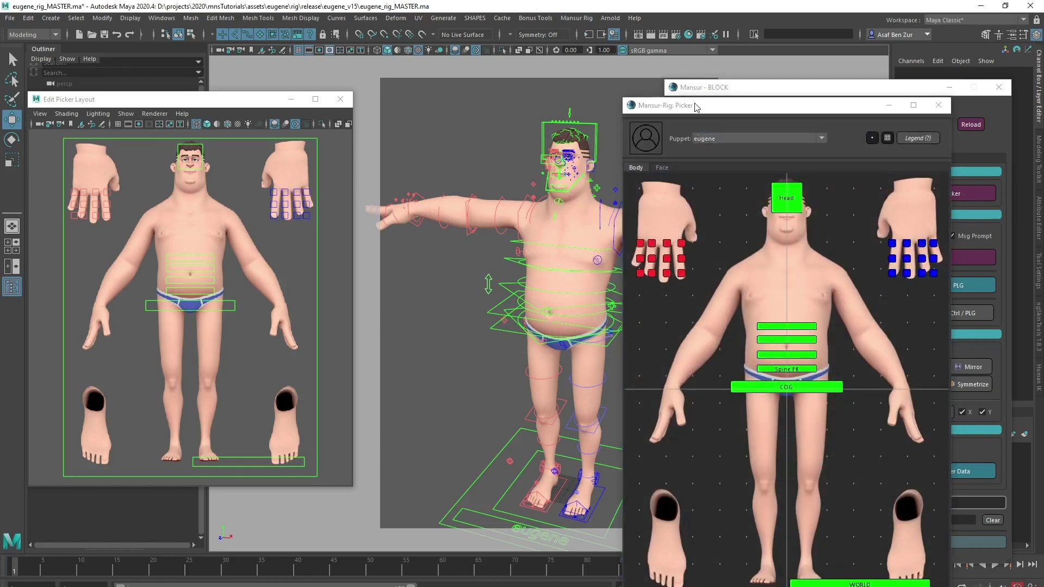
pyautogui.moveTo(697, 103); pyautogui.dragTo(511, 84)
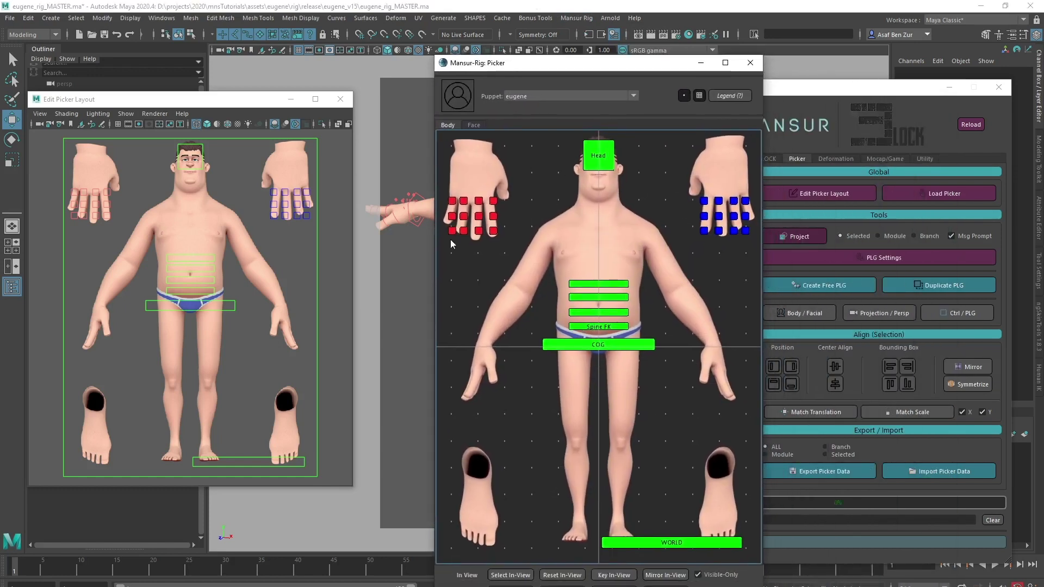
pyautogui.click(389, 248)
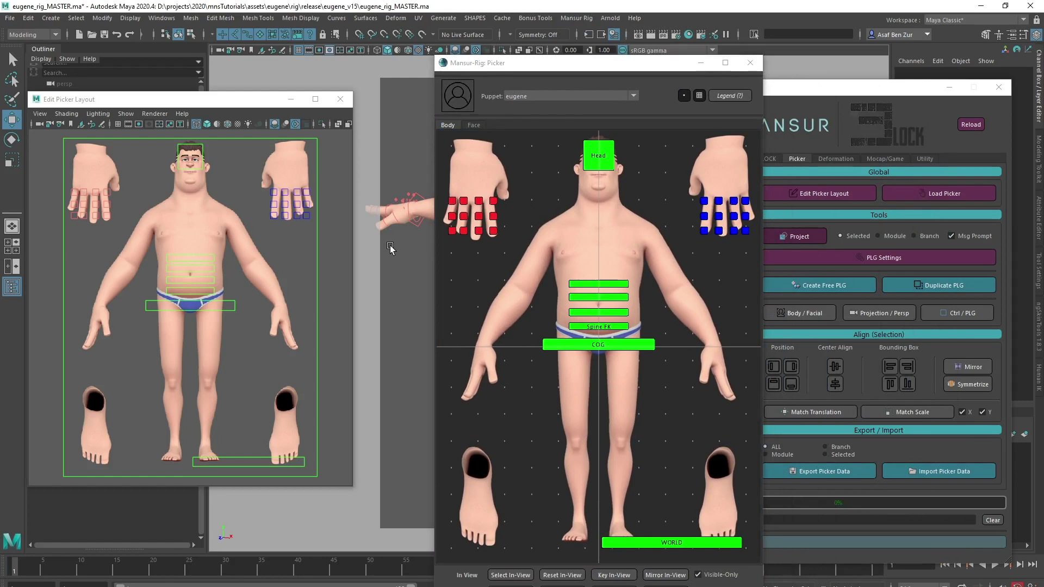
pyautogui.click(678, 109)
pyautogui.click(474, 125)
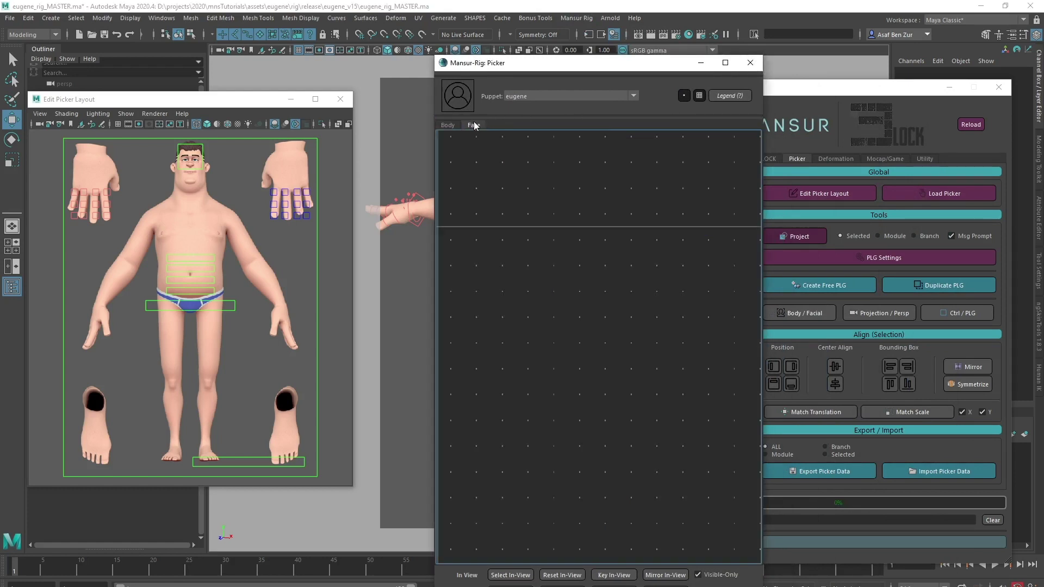
pyautogui.click(454, 125)
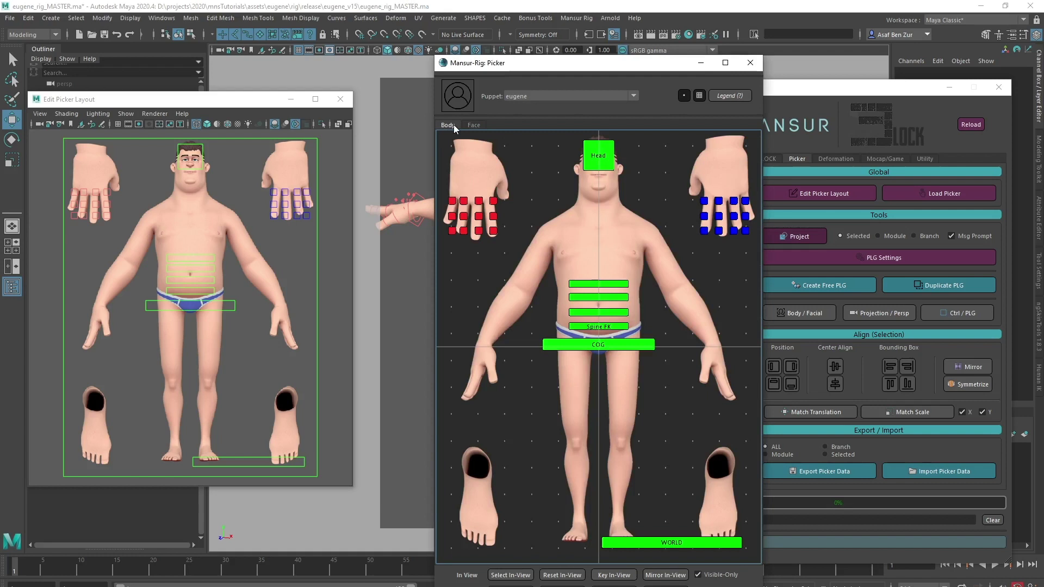
pyautogui.click(466, 126)
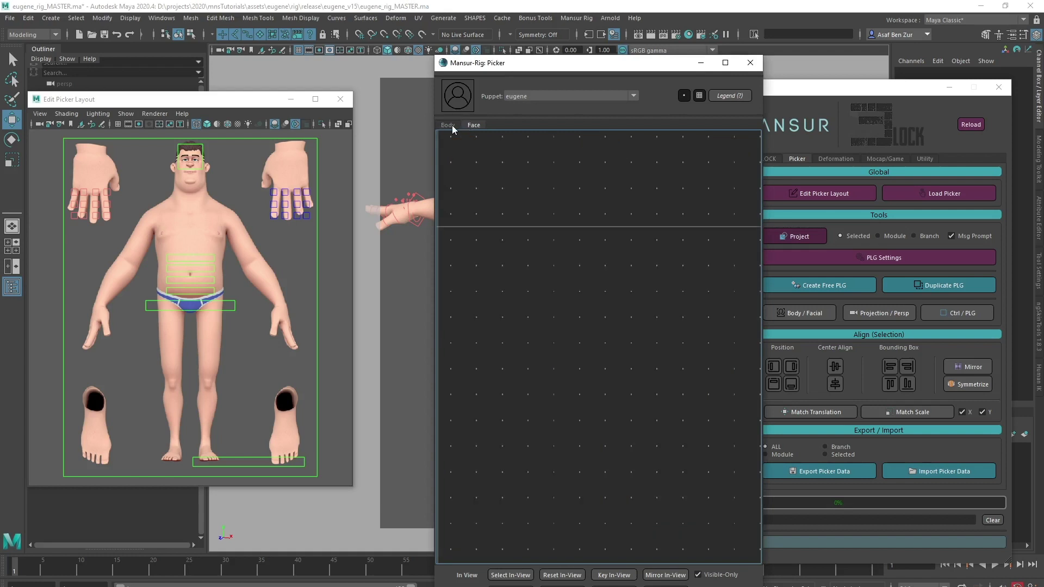
# - Return the picker to its Body page and close it
pyautogui.click(452, 125)
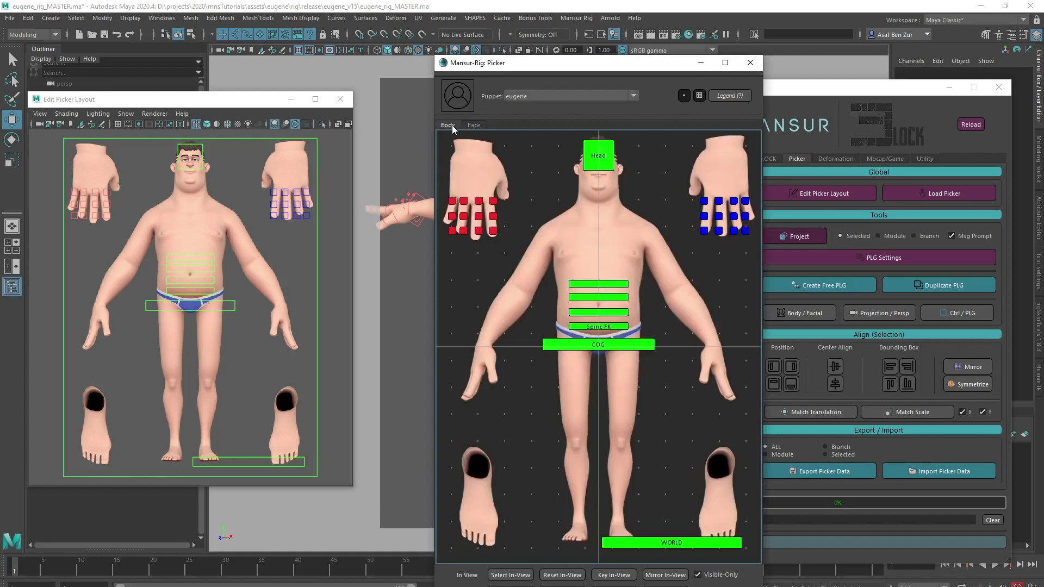
pyautogui.click(750, 62)
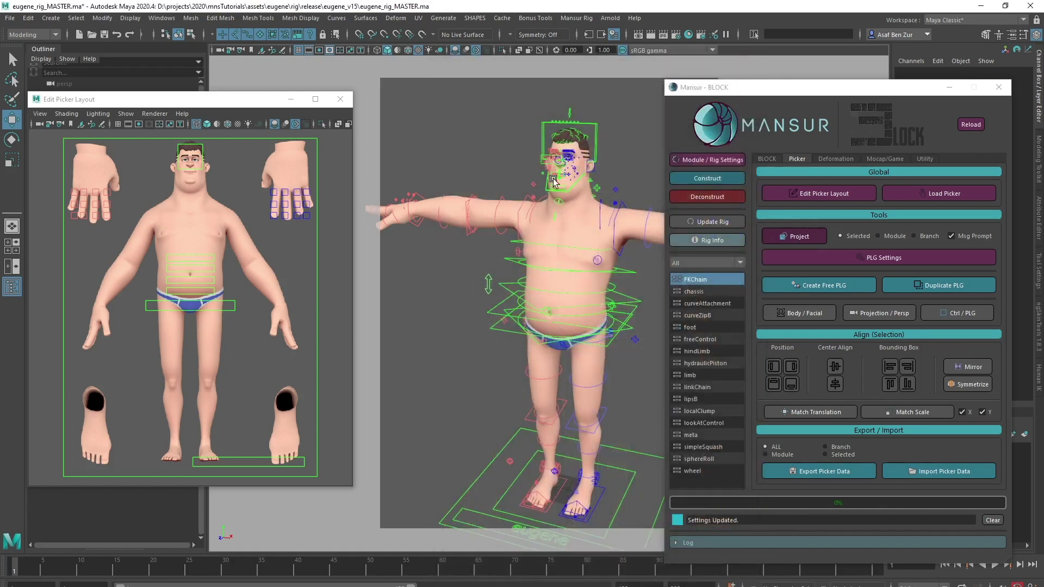
# - Assign eugene_pickerFace.png as the facial picker image in the eugene rig's top settings and update them
pyautogui.moveTo(209, 106); pyautogui.dragTo(284, 107)
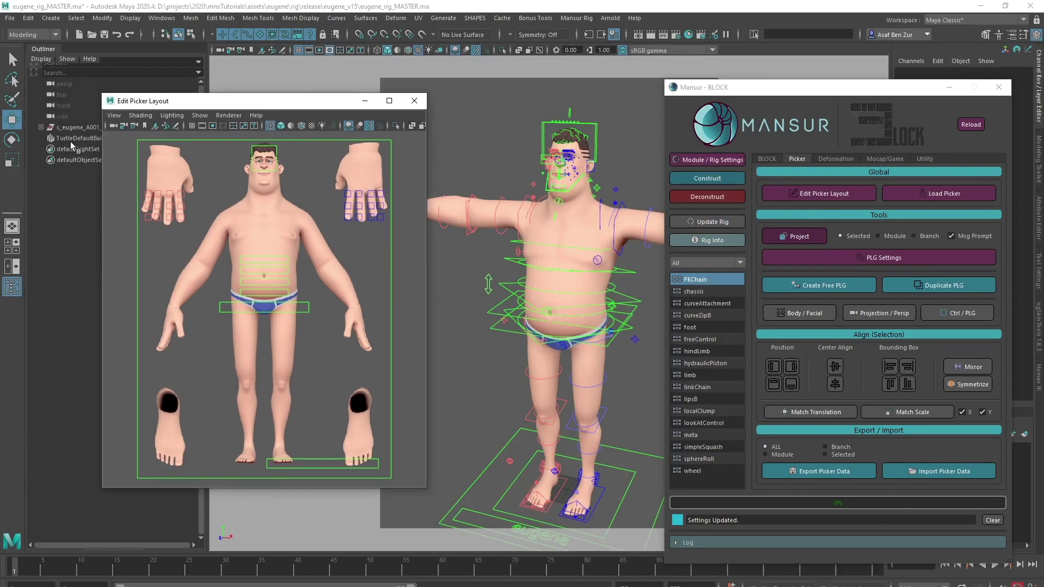
pyautogui.click(719, 159)
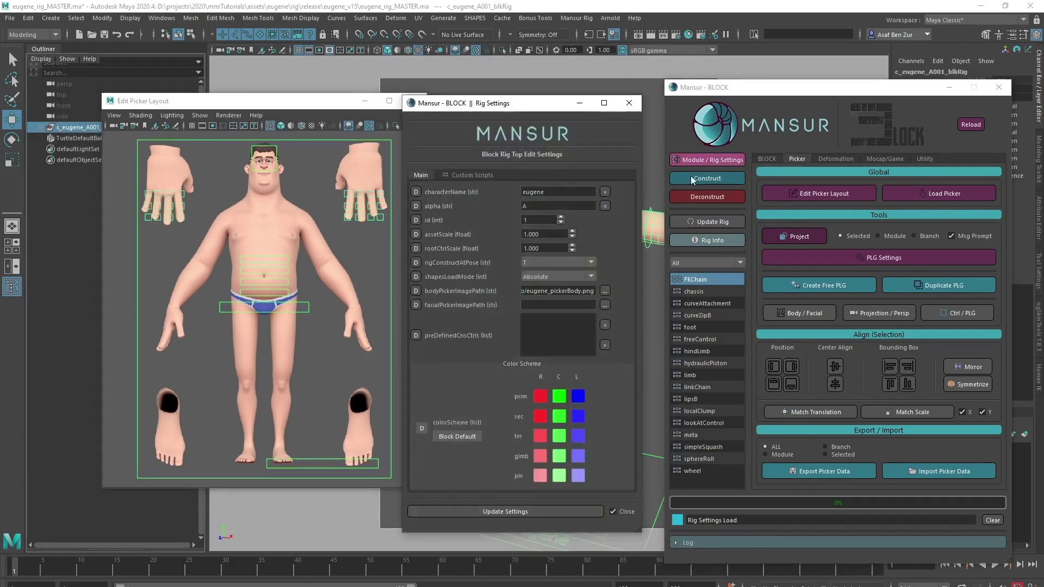
pyautogui.click(604, 305)
pyautogui.click(375, 98)
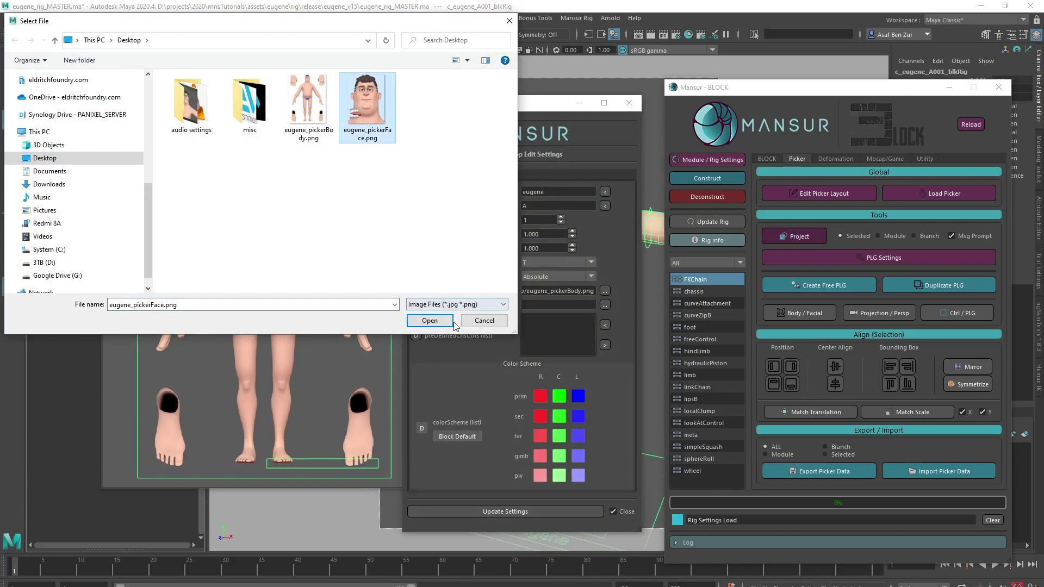
pyautogui.click(429, 321)
pyautogui.click(491, 511)
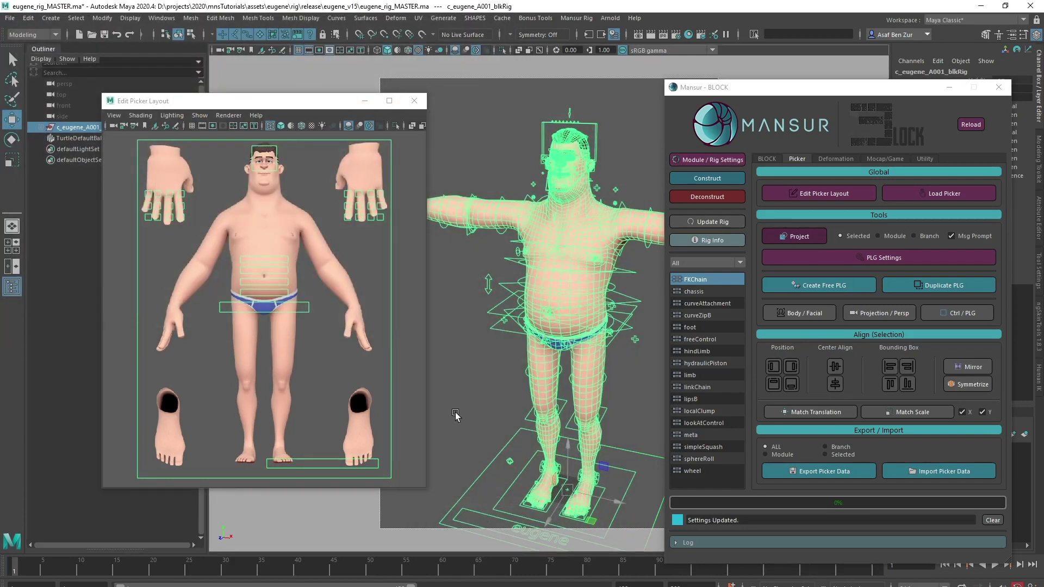
# - Inspect the isFacial attribute in the nose base control's module settings and close them without changes
pyautogui.keyDown('alt'); pyautogui.moveTo(579, 196); pyautogui.dragTo(547, 300, button='middle'); pyautogui.keyUp('alt')
pyautogui.keyDown('alt'); pyautogui.moveTo(547, 299); pyautogui.dragTo(620, 304, button='right'); pyautogui.keyUp('alt')
pyautogui.keyDown('alt'); pyautogui.moveTo(456, 158); pyautogui.dragTo(515, 262, button='middle'); pyautogui.keyUp('alt')
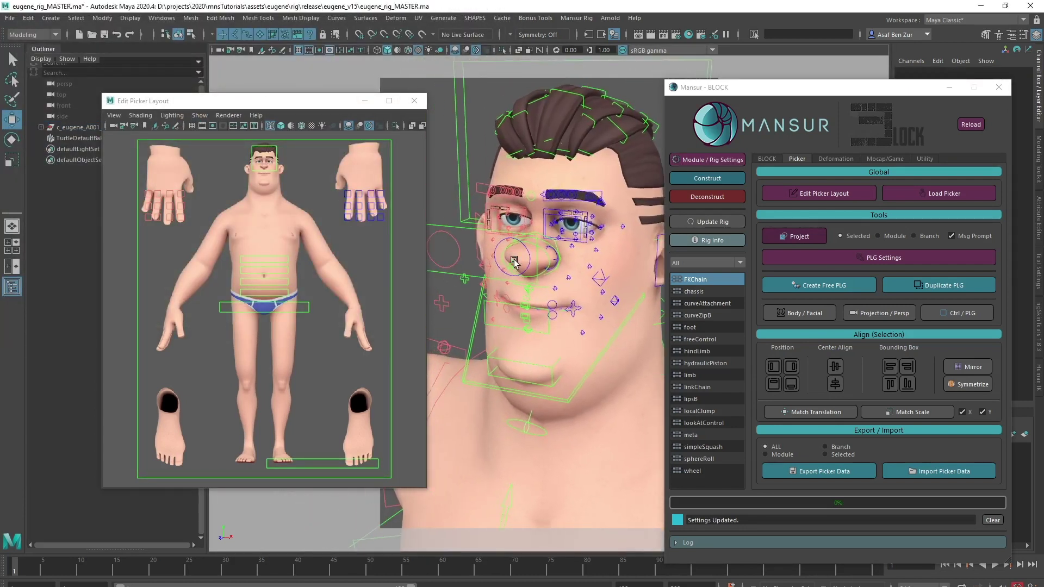
pyautogui.scroll(5, 514, 263)
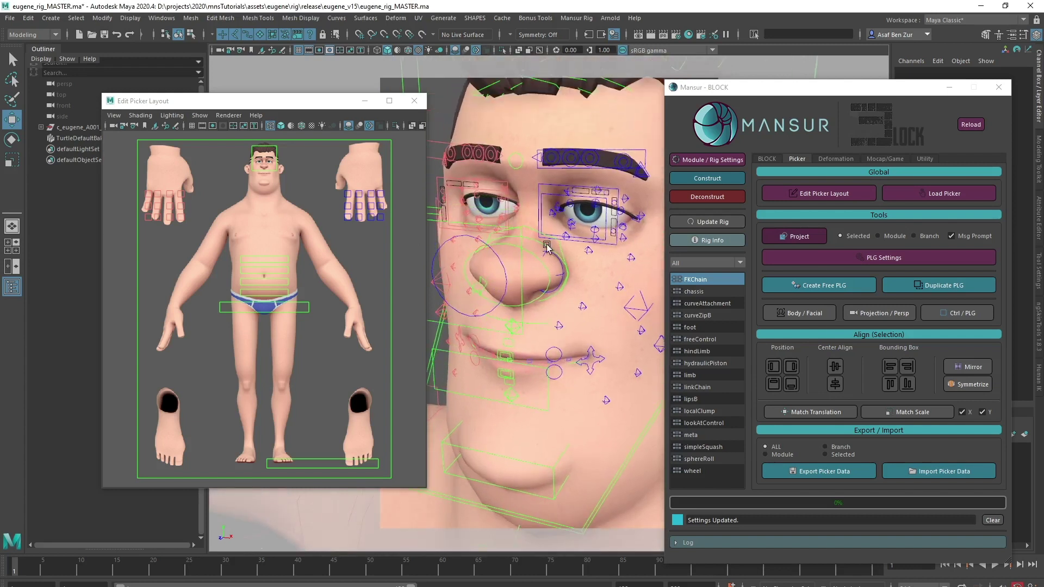
pyautogui.click(558, 248)
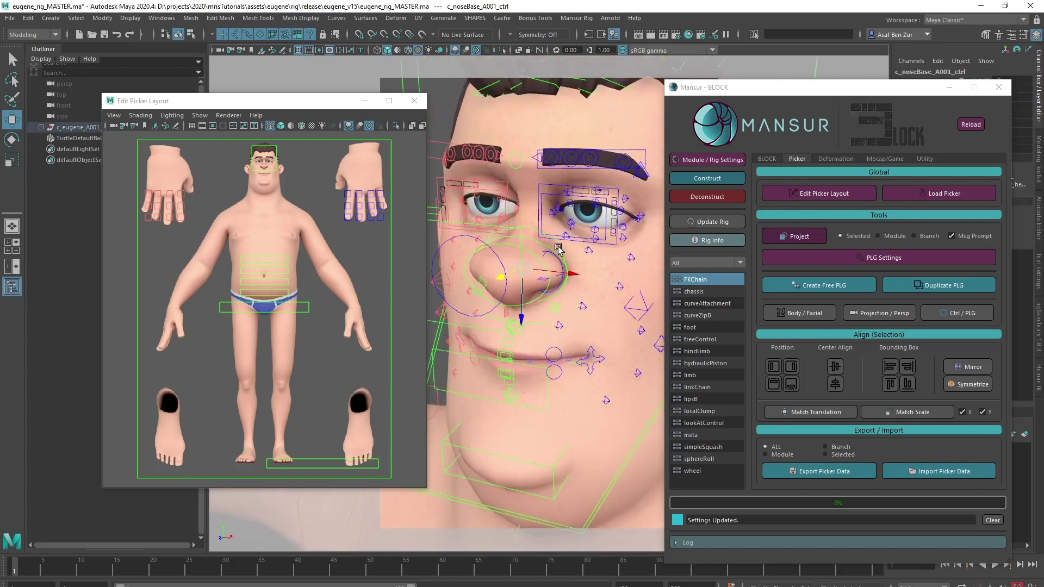
pyautogui.click(713, 161)
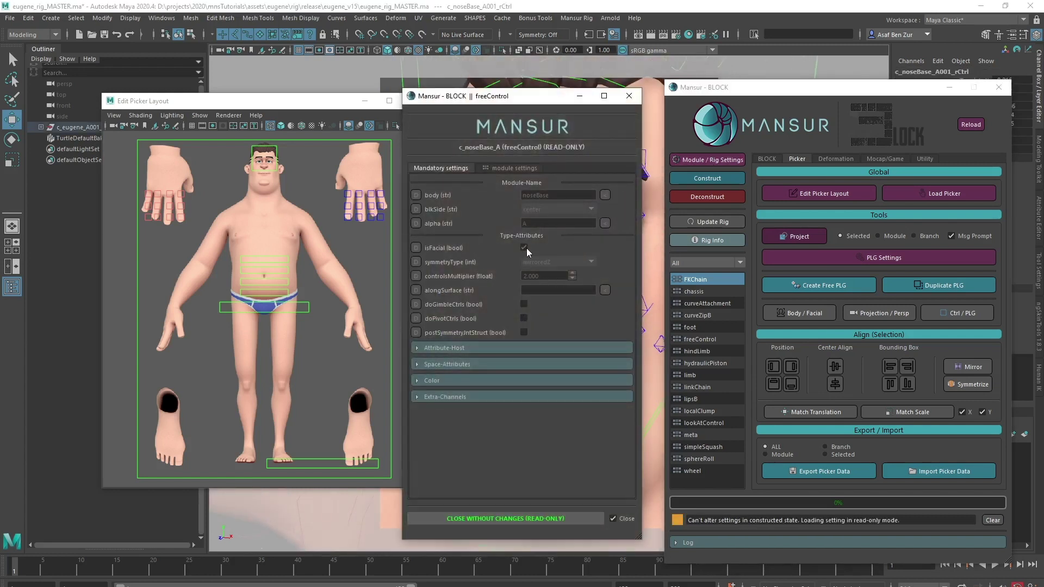
pyautogui.click(629, 96)
pyautogui.keyDown('alt'); pyautogui.moveTo(550, 307); pyautogui.dragTo(545, 281); pyautogui.keyUp('alt')
# - Switch the picker layout from body to facial mode, comparing both modes and ending on the face image
pyautogui.click(390, 161)
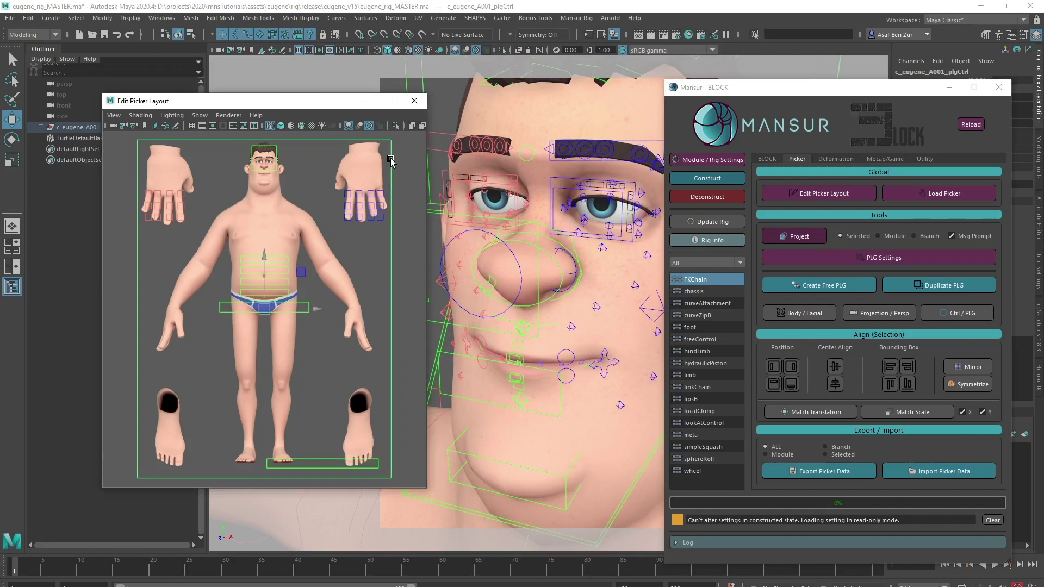
pyautogui.click(800, 315)
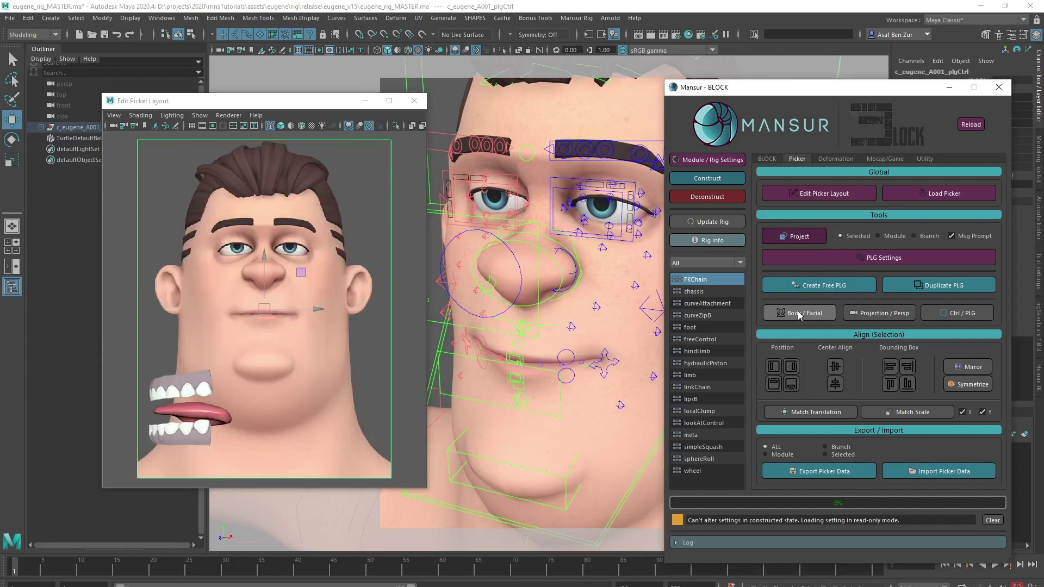
pyautogui.click(246, 363)
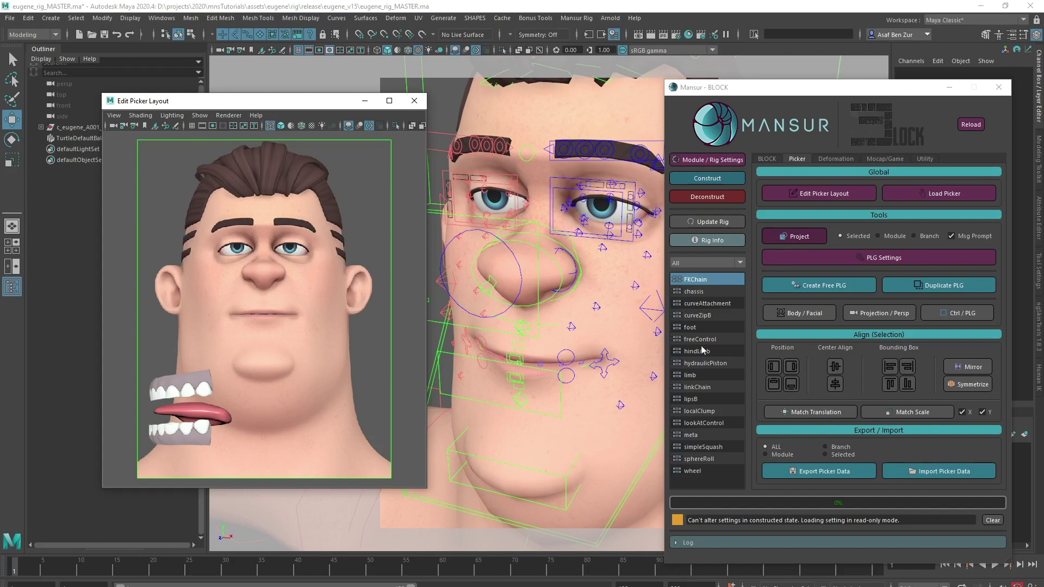
pyautogui.click(817, 315)
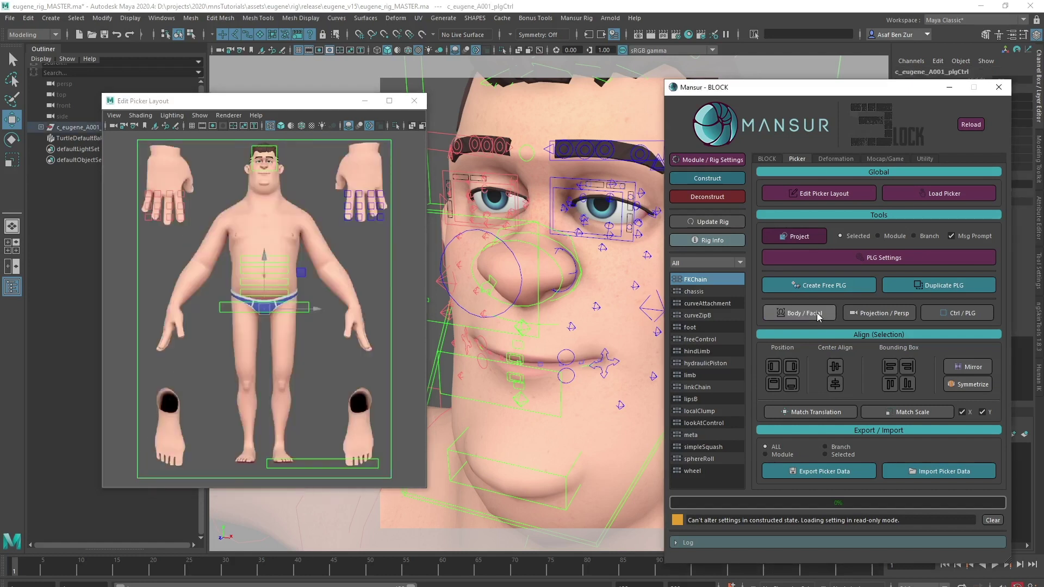
pyautogui.click(817, 314)
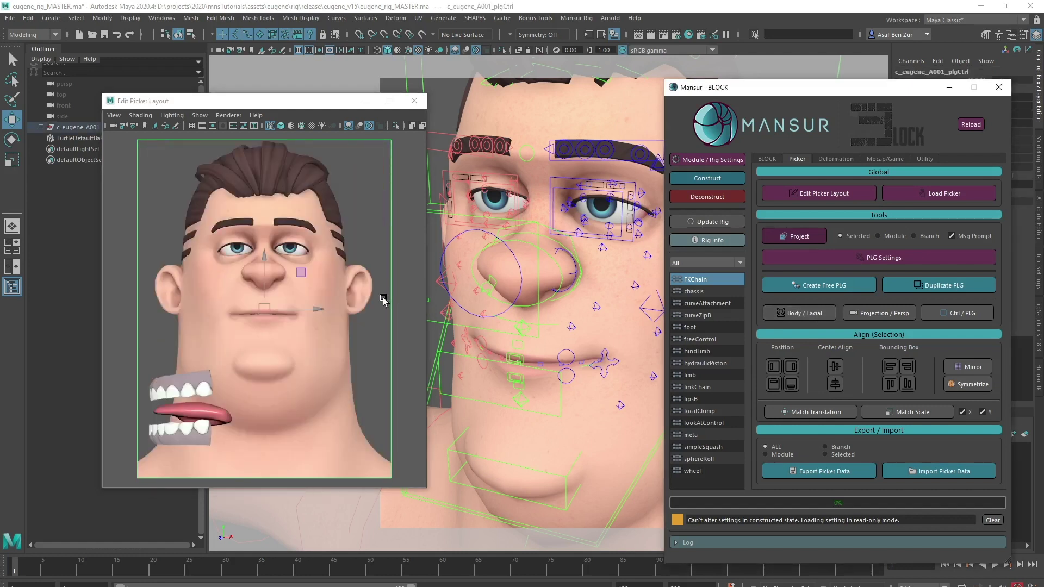
# - Project the nose tip control onto the facial layout and centre its guide over the nose
pyautogui.click(517, 229)
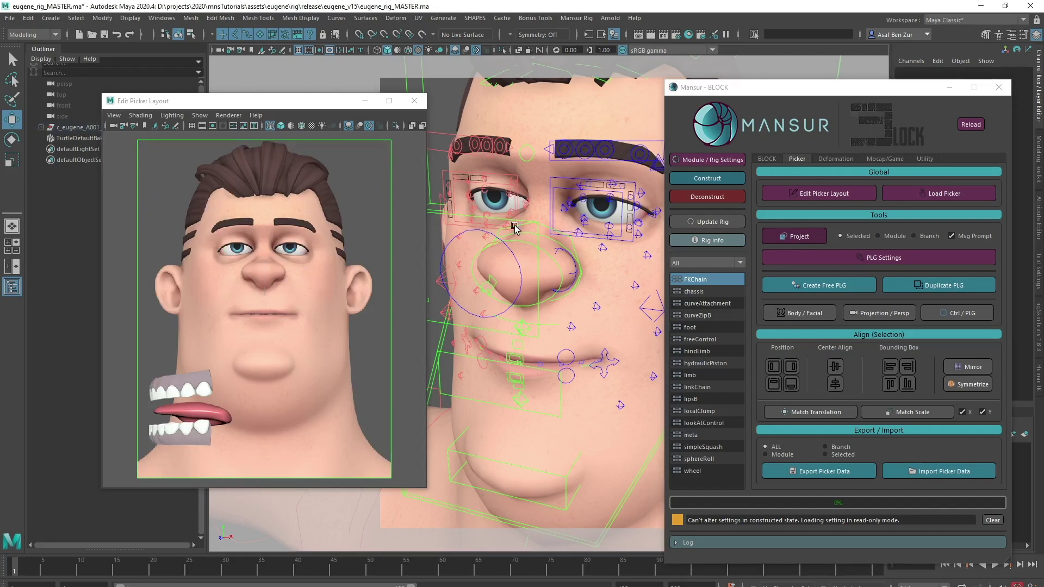
pyautogui.click(554, 261)
pyautogui.click(799, 237)
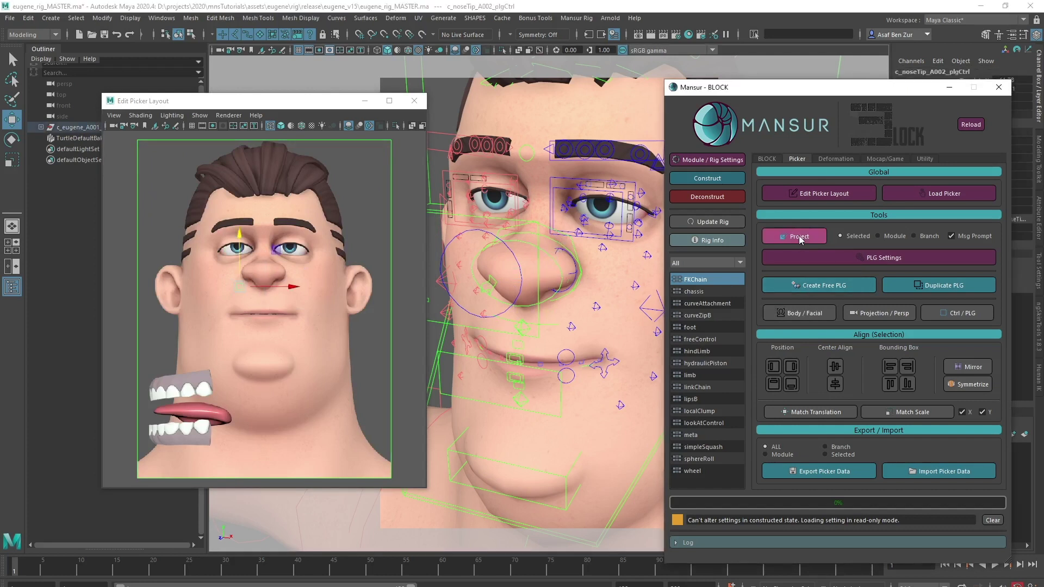
pyautogui.click(316, 329)
pyautogui.hotkey('ctrl', 'z')
pyautogui.press('r')
pyautogui.press('w')
pyautogui.moveTo(240, 288); pyautogui.dragTo(263, 274)
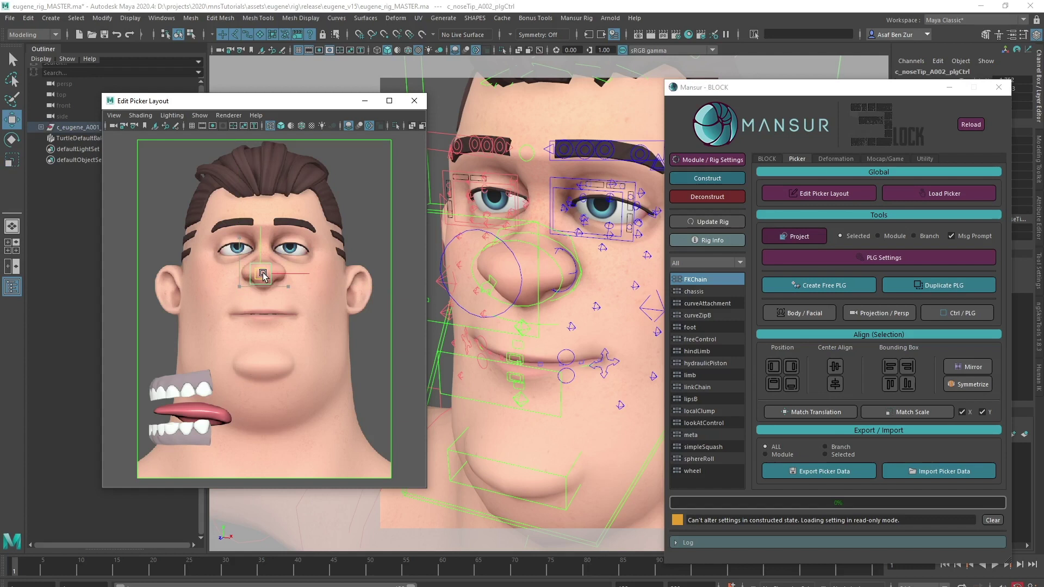
pyautogui.click(268, 321)
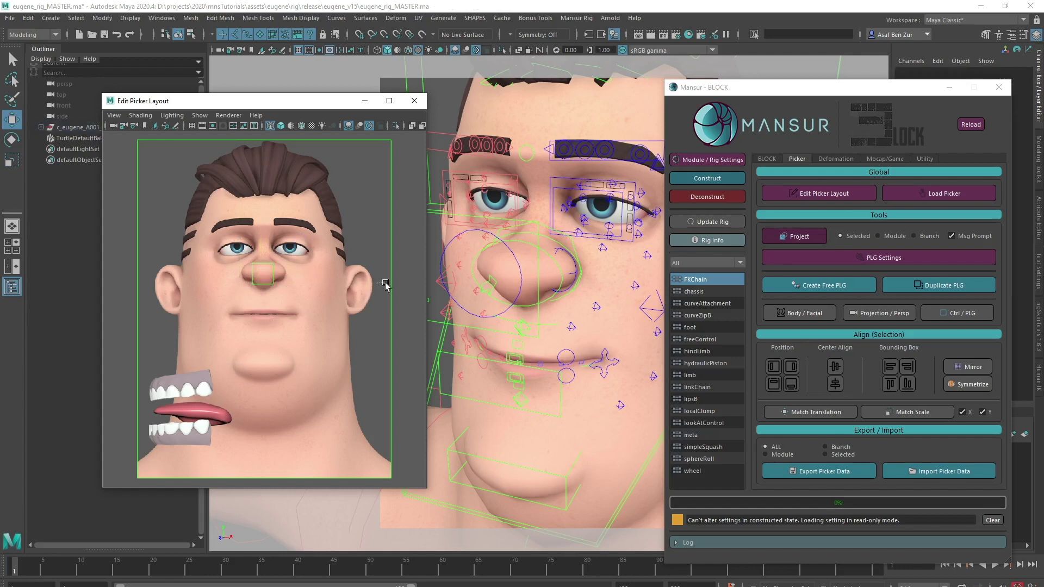
# - Toggle the layout to body mode and back to facial, checking where the nose tip guide is shown
pyautogui.click(824, 315)
pyautogui.click(824, 315)
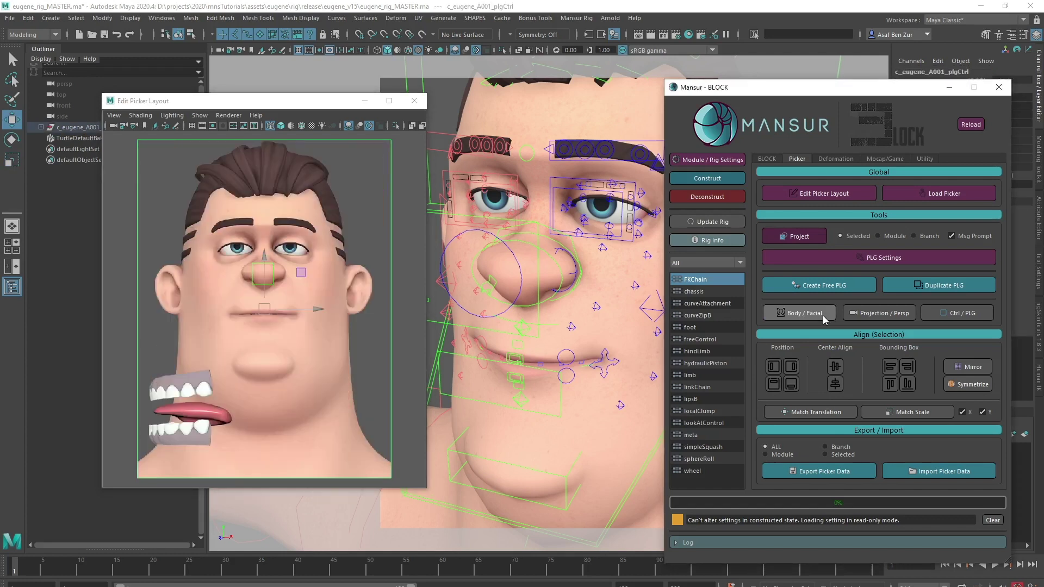
pyautogui.click(370, 365)
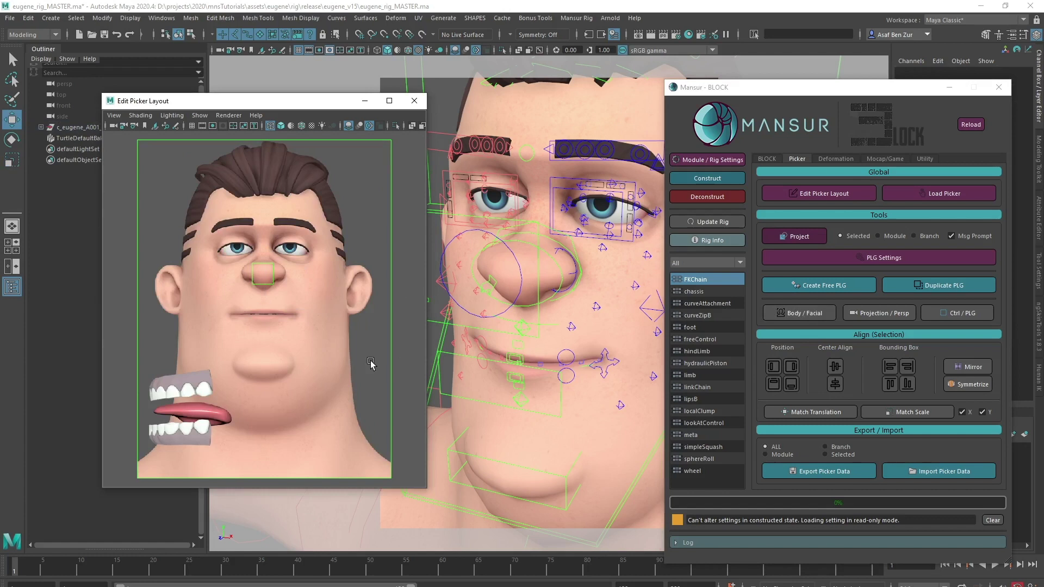
pyautogui.click(391, 274)
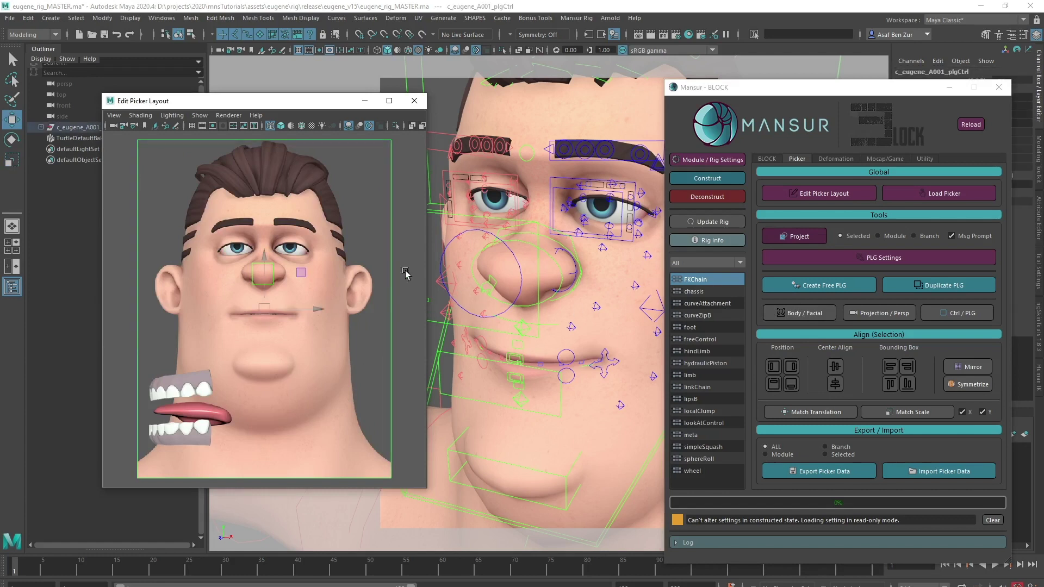
# - Load the picker, compare its Body and Face pages, test the nose tip button, and close it
pyautogui.click(964, 195)
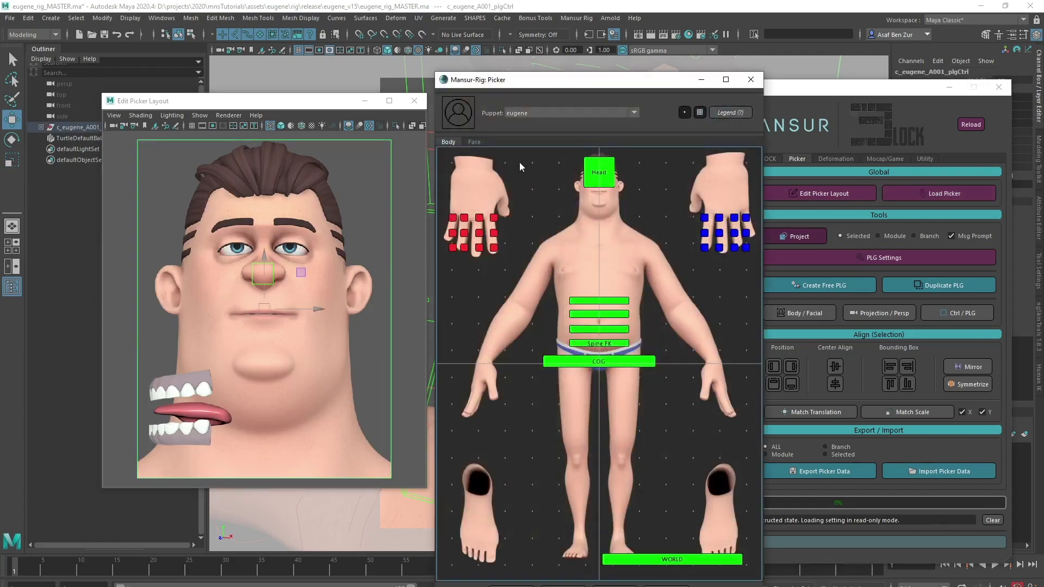
pyautogui.click(475, 142)
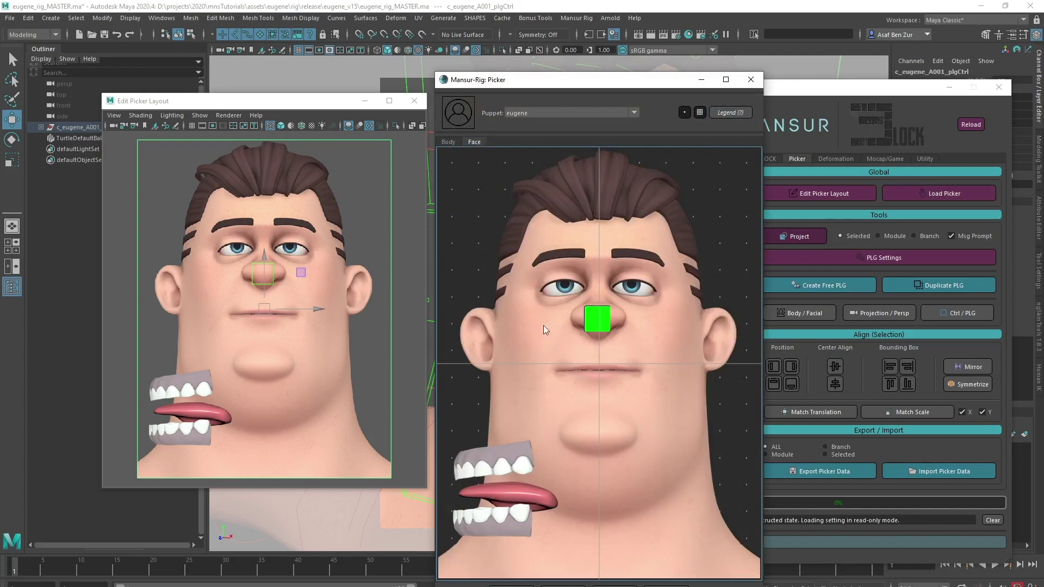
pyautogui.click(448, 142)
pyautogui.click(474, 142)
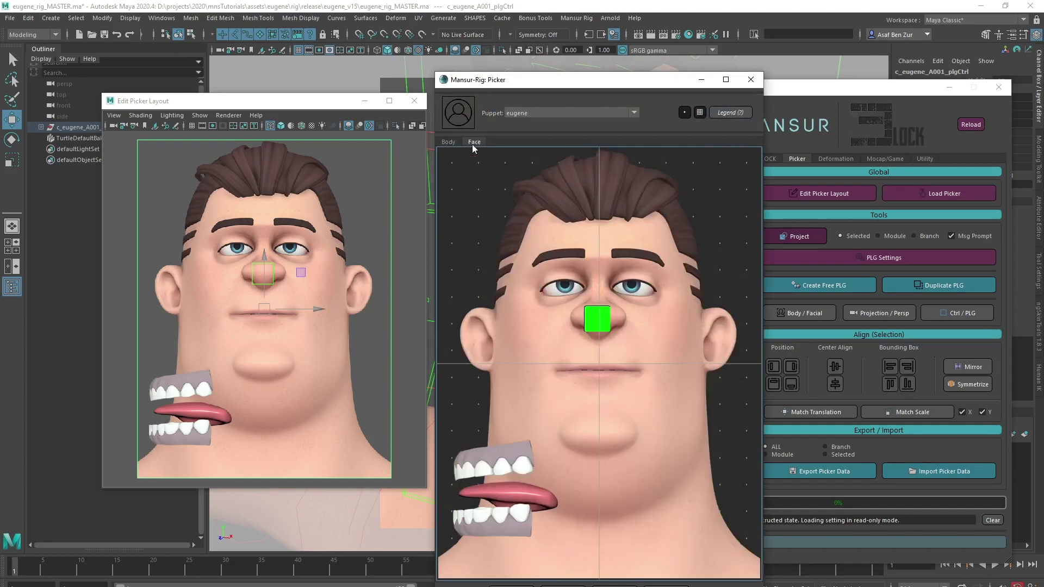
pyautogui.click(589, 309)
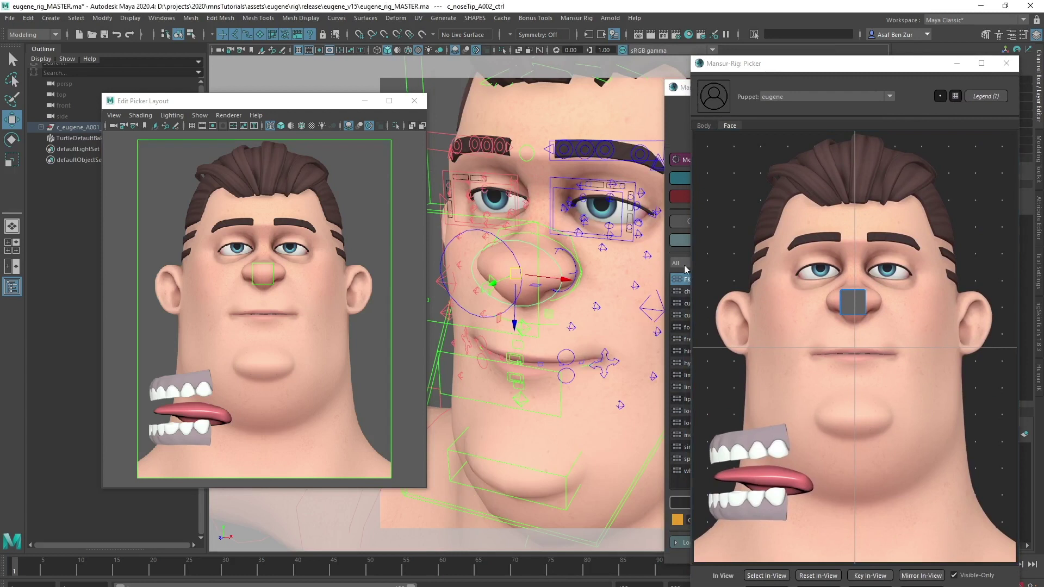
pyautogui.click(469, 389)
pyautogui.click(858, 306)
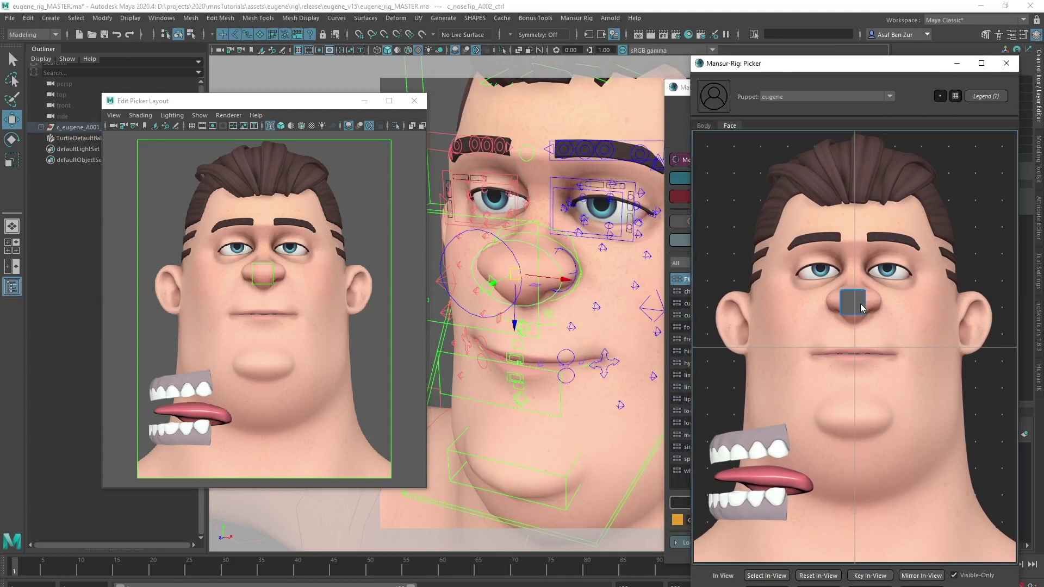
pyautogui.click(446, 346)
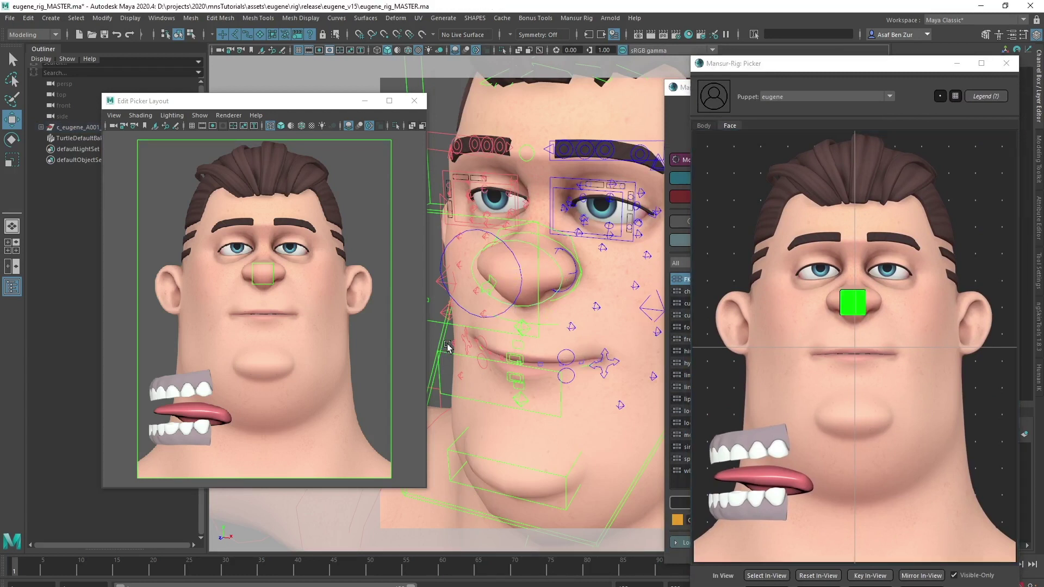
pyautogui.click(1006, 64)
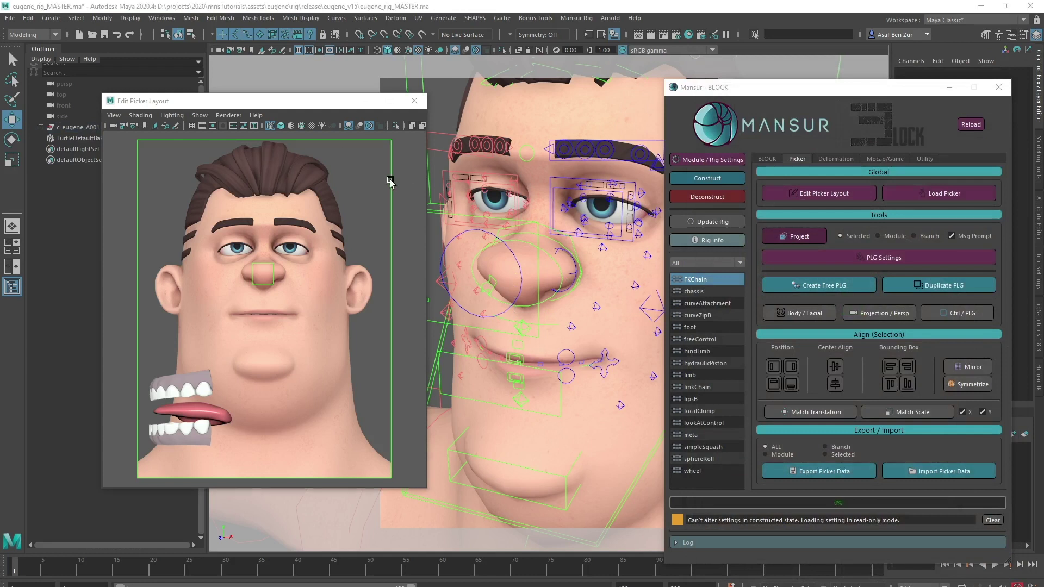
# - Switch the picker layout back to body mode and select its outer frame
pyautogui.moveTo(390, 182)
pyautogui.mouseDown()
pyautogui.moveTo(379, 188)
pyautogui.moveTo(398, 190)
pyautogui.mouseUp()
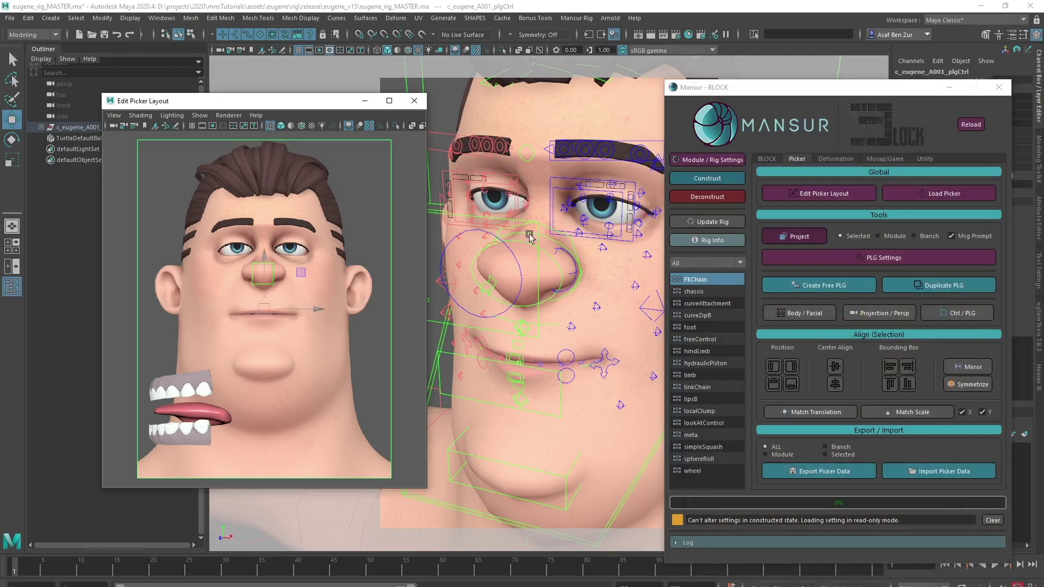
pyautogui.click(793, 313)
pyautogui.click(378, 254)
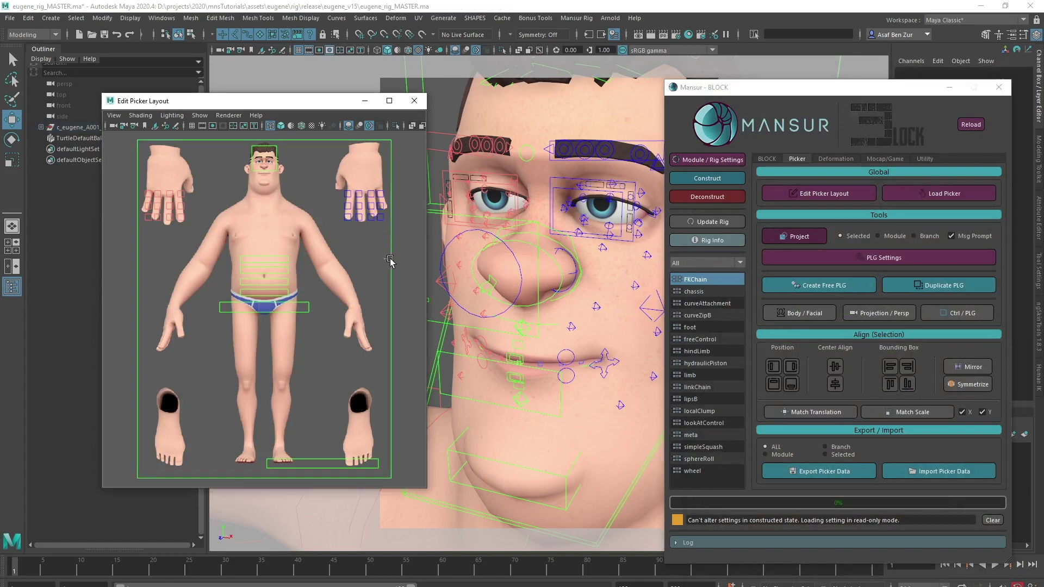
pyautogui.moveTo(390, 262); pyautogui.dragTo(390, 280)
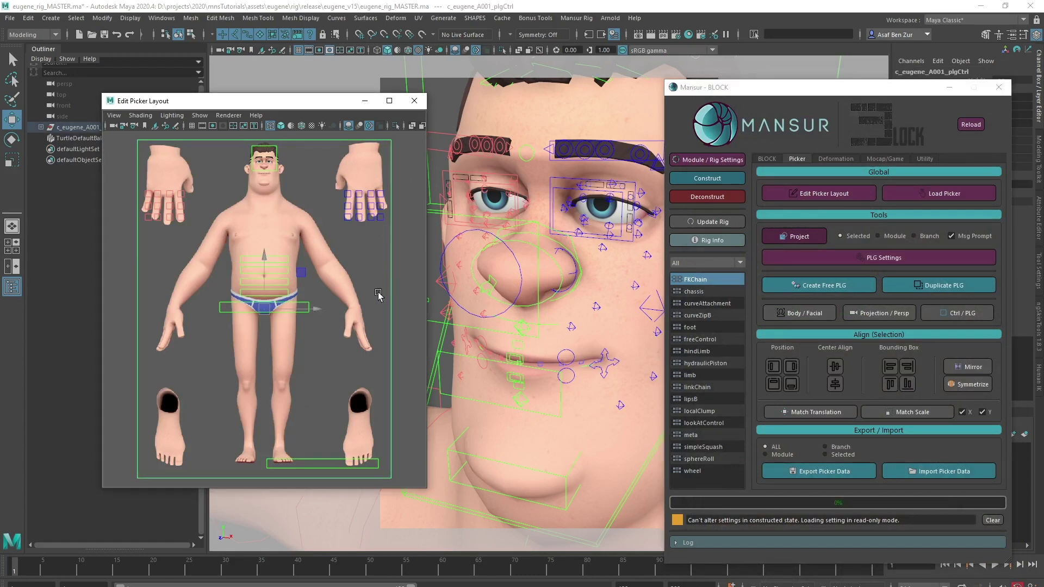
# - Create a free PLG, place it on the left hand image above the fingers, and enlarge it to about 3.16 by 2.45
pyautogui.click(783, 287)
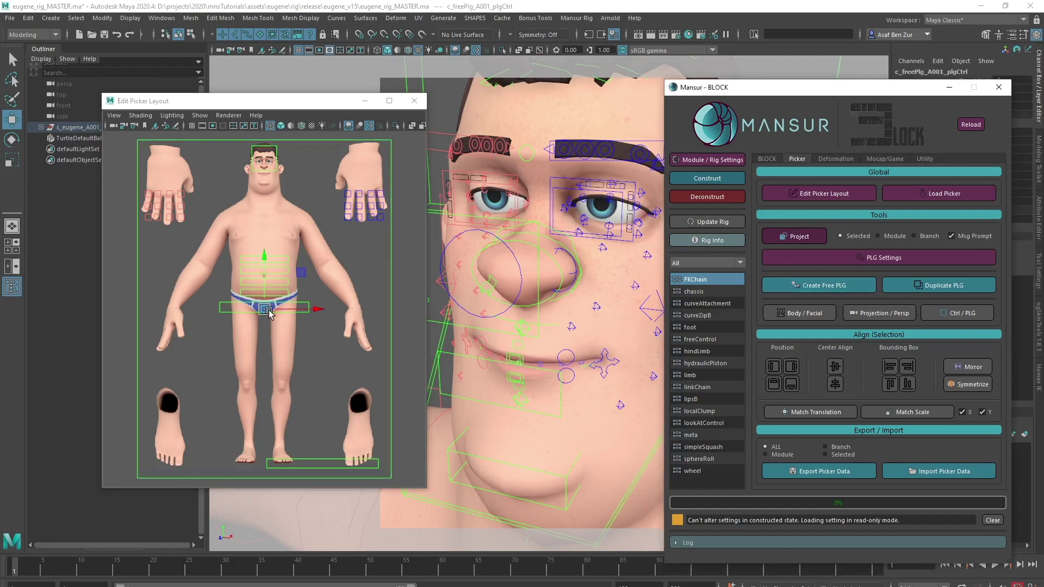
pyautogui.moveTo(269, 312); pyautogui.dragTo(368, 169)
pyautogui.press('r')
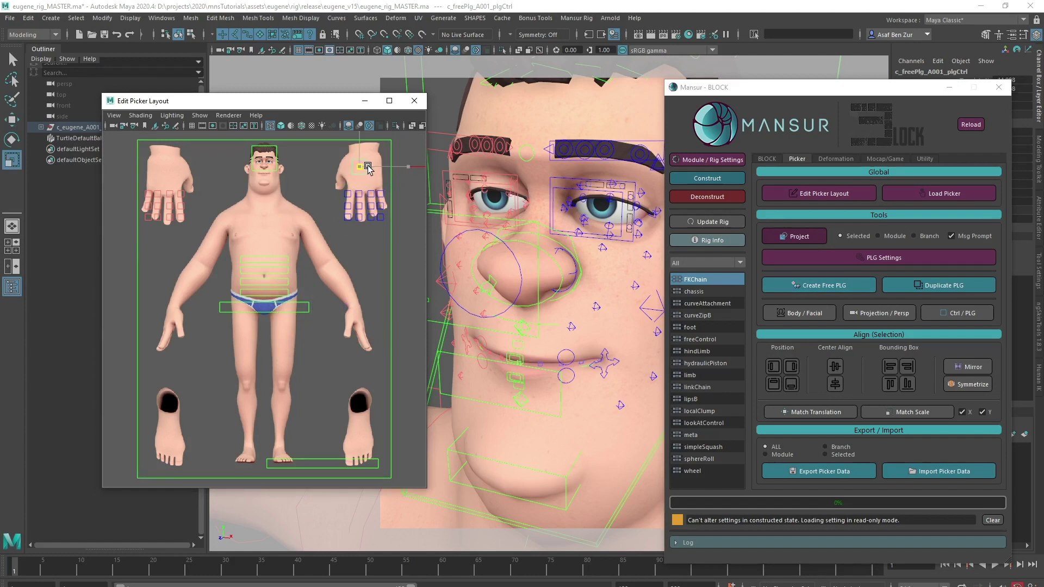
pyautogui.press('w')
pyautogui.press('r')
# - Open the free guide's settings, set its colour to purple #8026ff and its button text to FNG
pyautogui.click(903, 259)
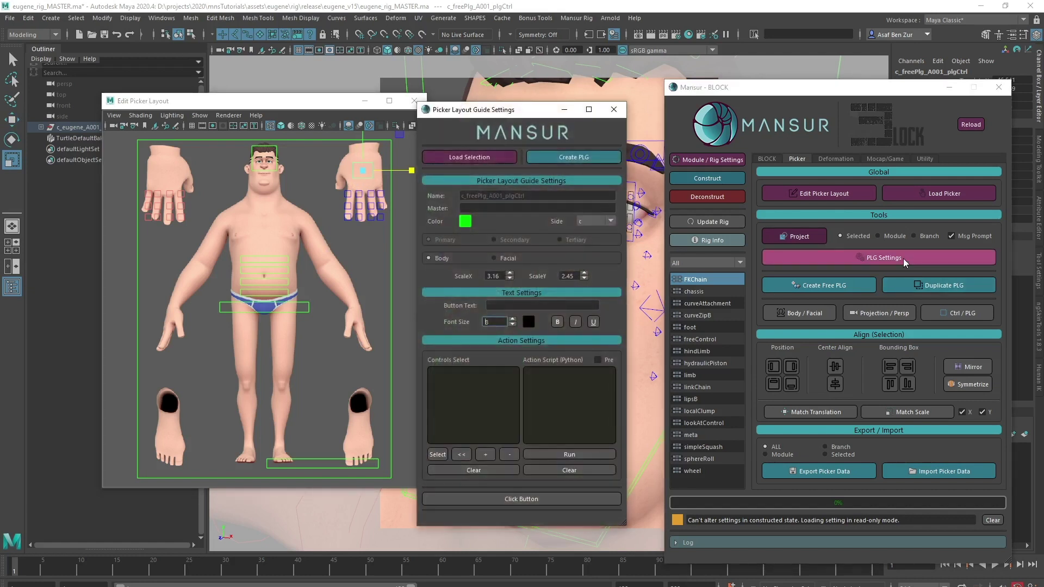
pyautogui.moveTo(494, 111); pyautogui.dragTo(508, 109)
pyautogui.click(479, 220)
pyautogui.click(547, 232)
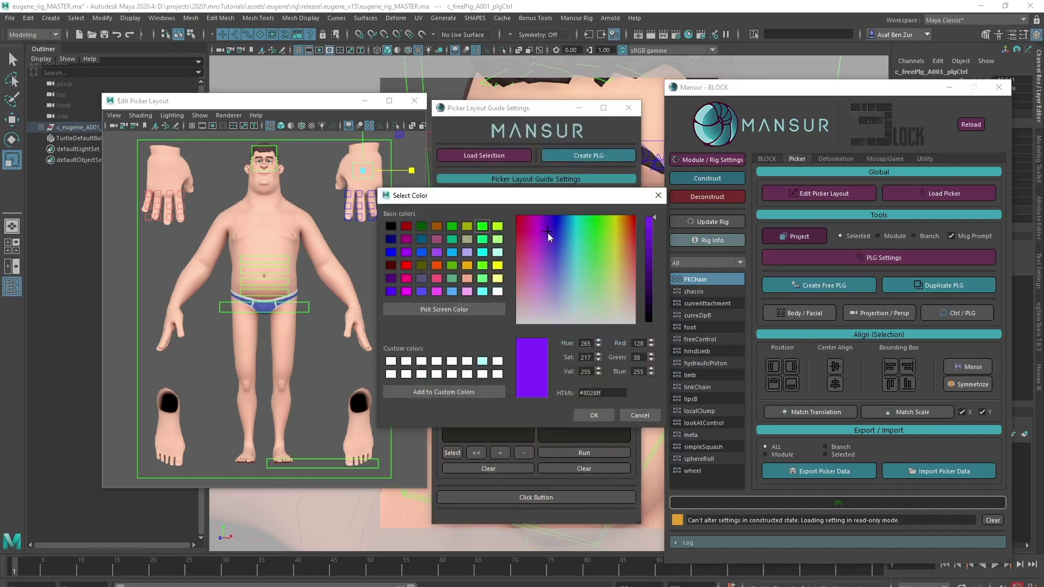
pyautogui.click(592, 416)
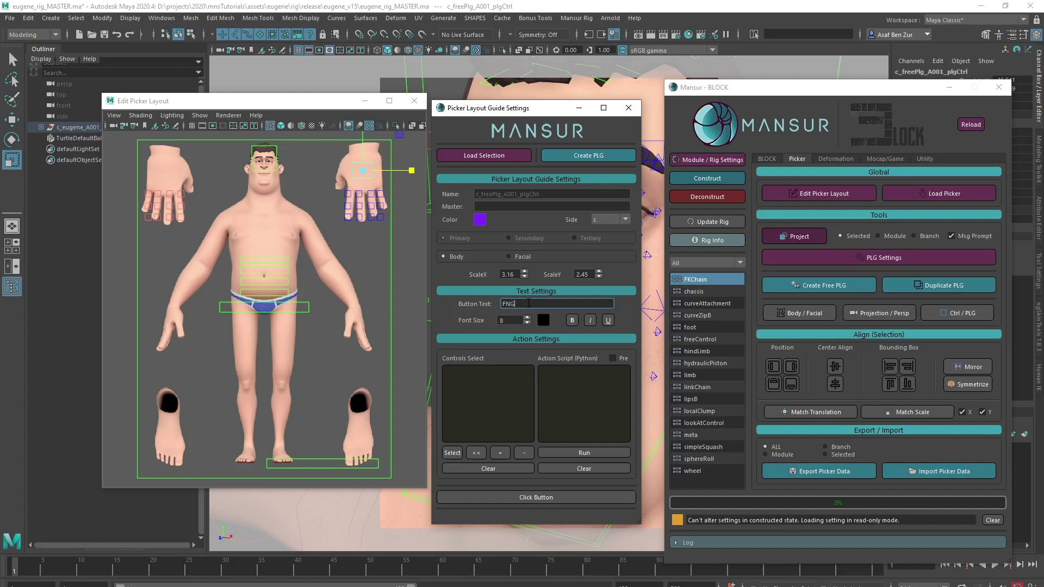
pyautogui.click(331, 231)
# - Select all the left-hand finger controls on the character and load them into the FNG guide's Controls Select list
pyautogui.moveTo(522, 113); pyautogui.dragTo(360, 112)
pyautogui.scroll(-5, 490, 232)
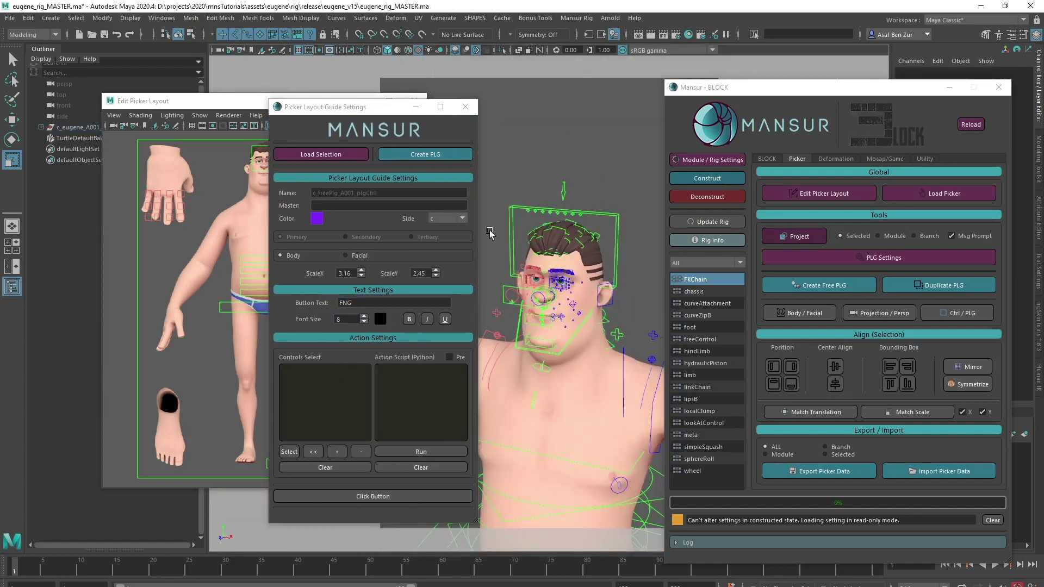
pyautogui.keyDown('alt'); pyautogui.moveTo(489, 233); pyautogui.dragTo(587, 416); pyautogui.keyUp('alt')
pyautogui.scroll(-3, 591, 291)
pyautogui.keyDown('alt'); pyautogui.moveTo(588, 416); pyautogui.dragTo(557, 354, button='middle'); pyautogui.keyUp('alt')
pyautogui.scroll(6, 557, 354)
pyautogui.moveTo(521, 320); pyautogui.dragTo(567, 385)
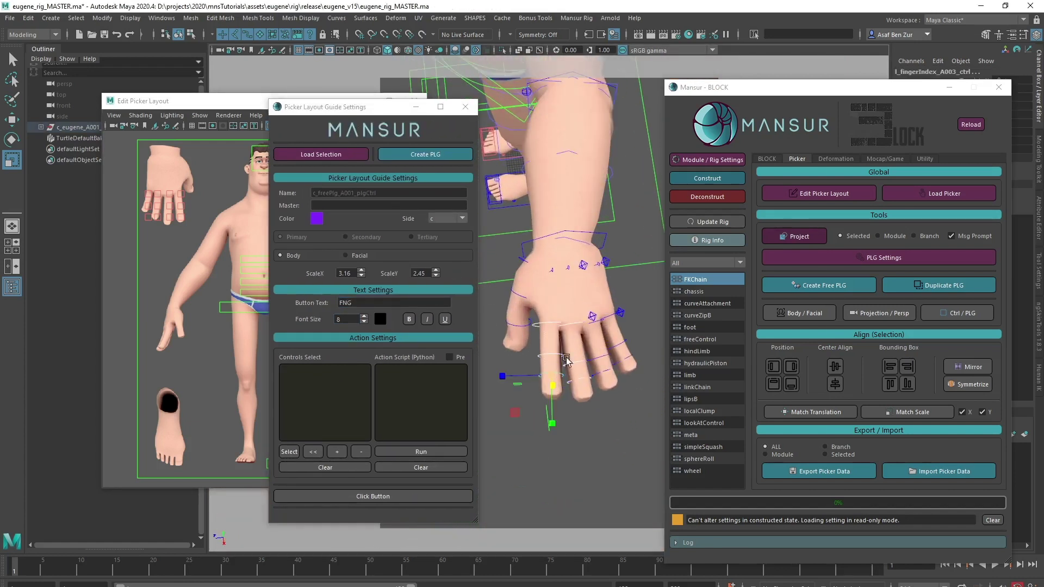
pyautogui.moveTo(587, 338)
pyautogui.keyDown('shift'); pyautogui.mouseDown()
pyautogui.moveTo(635, 384)
pyautogui.moveTo(620, 316)
pyautogui.moveTo(605, 326)
pyautogui.mouseUp(); pyautogui.keyUp('shift')
pyautogui.keyDown('shift'); pyautogui.moveTo(516, 397); pyautogui.dragTo(570, 460); pyautogui.keyUp('shift')
pyautogui.moveTo(570, 461)
pyautogui.keyDown('alt'); pyautogui.mouseDown()
pyautogui.moveTo(571, 383)
pyautogui.moveTo(598, 326)
pyautogui.mouseUp(); pyautogui.keyUp('alt')
pyautogui.click(314, 451)
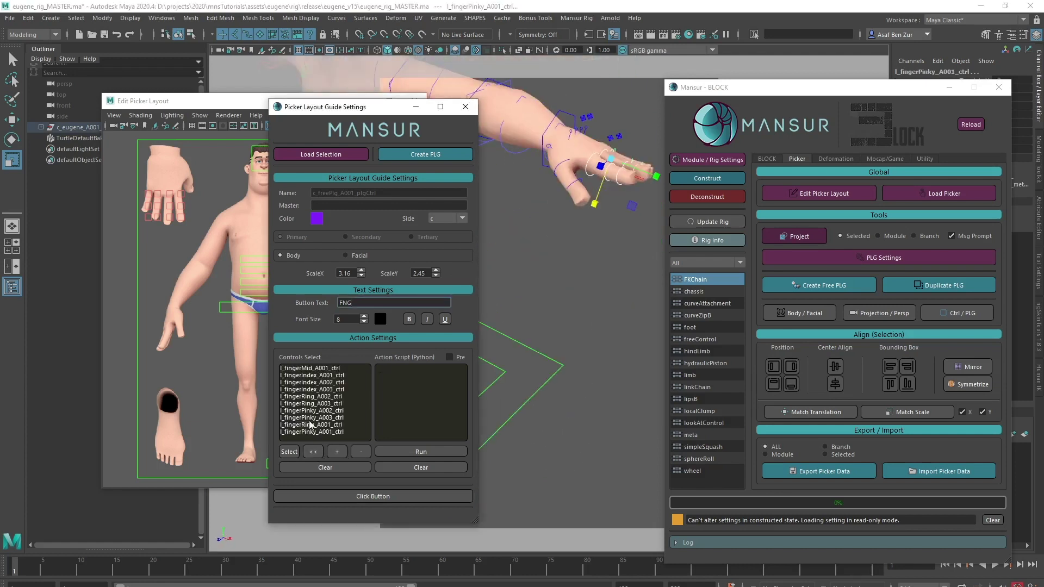
# - Clear the finger control selection and close the guide settings
pyautogui.click(559, 273)
pyautogui.scroll(-6, 559, 273)
pyautogui.keyDown('alt'); pyautogui.moveTo(559, 273); pyautogui.dragTo(489, 370, button='middle'); pyautogui.keyUp('alt')
pyautogui.scroll(5, 562, 303)
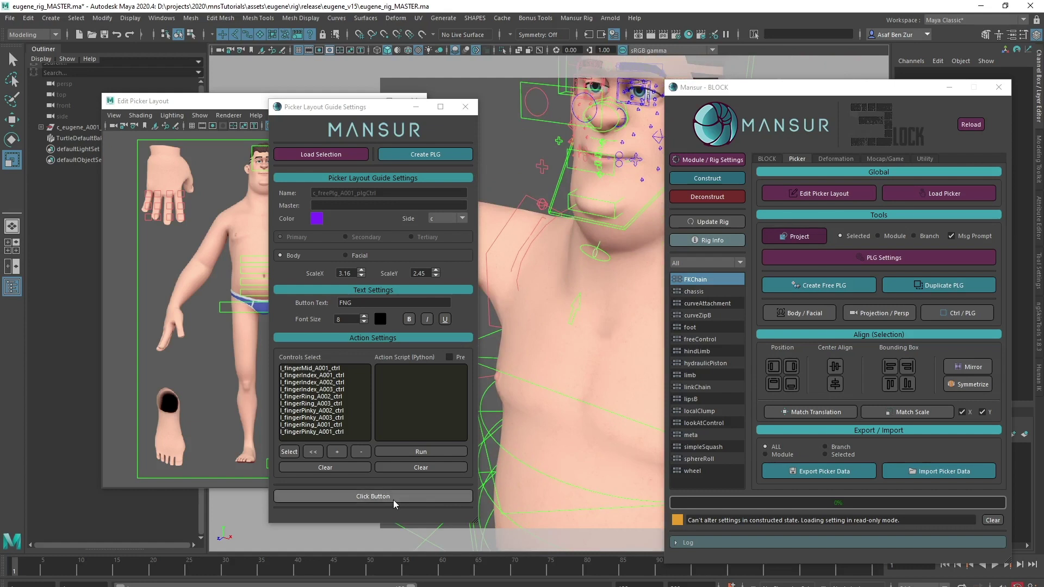
pyautogui.click(466, 107)
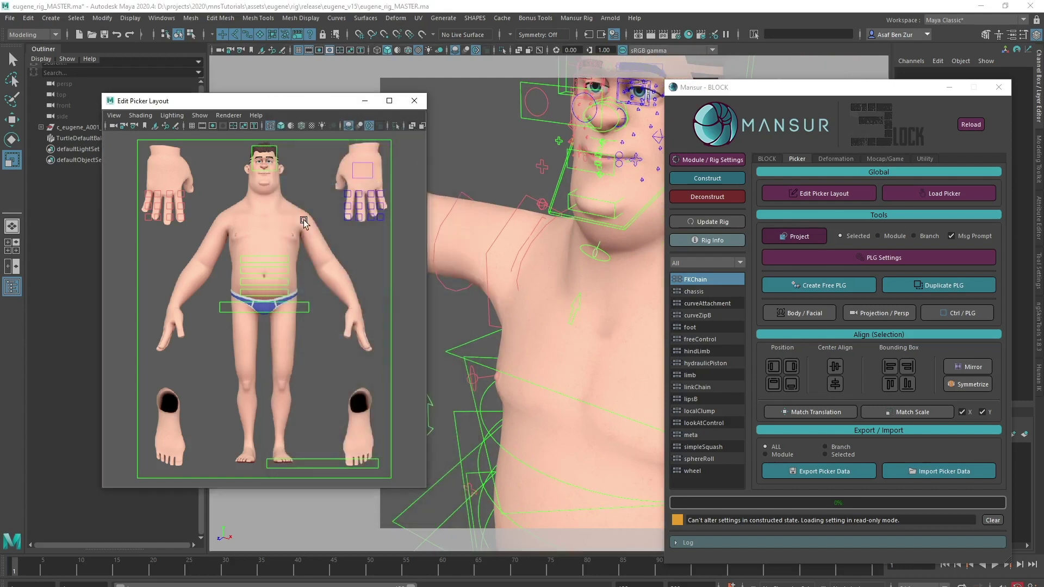
# - Symmetrize the FNG guide to the right hand and set the mirrored guide's colour to dark red
pyautogui.click(973, 384)
pyautogui.click(974, 385)
pyautogui.click(175, 177)
pyautogui.click(915, 265)
pyautogui.click(469, 249)
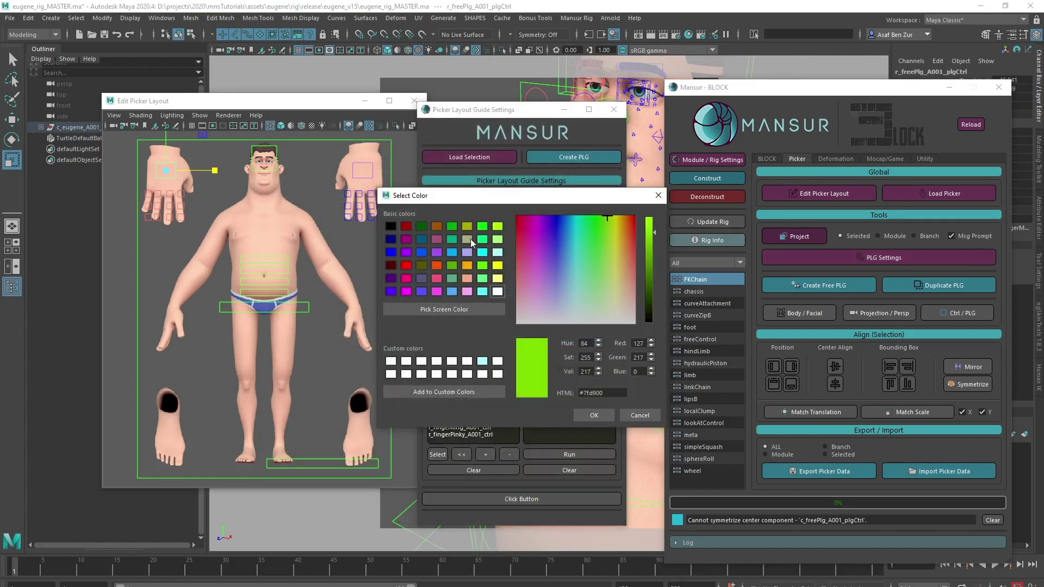
pyautogui.click(406, 227)
pyautogui.click(592, 414)
# - Load the picker and test the left hand's FNG button against the left finger controls
pyautogui.click(941, 196)
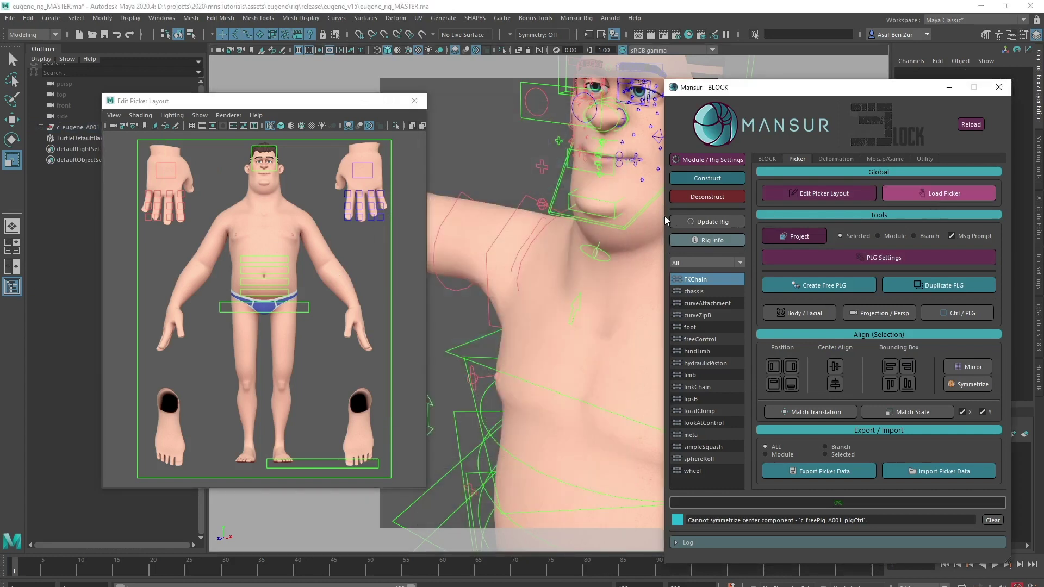
pyautogui.moveTo(794, 99)
pyautogui.mouseDown()
pyautogui.moveTo(716, 99)
pyautogui.moveTo(801, 100)
pyautogui.mouseUp()
pyautogui.keyDown('alt'); pyautogui.moveTo(576, 204); pyautogui.dragTo(503, 321); pyautogui.keyUp('alt')
pyautogui.keyDown('alt'); pyautogui.moveTo(503, 321); pyautogui.dragTo(566, 337, button='right'); pyautogui.keyUp('alt')
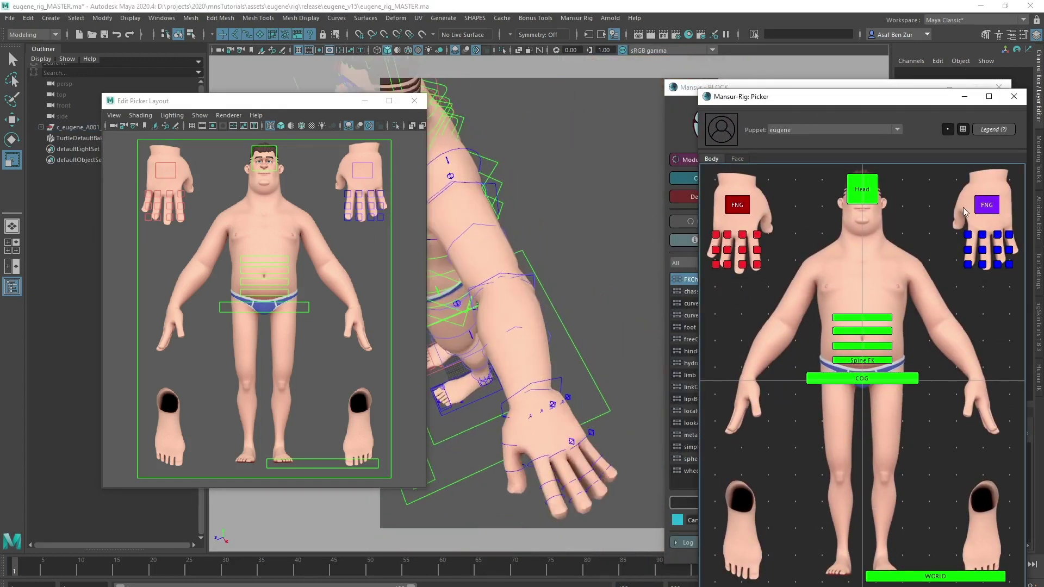
pyautogui.click(987, 205)
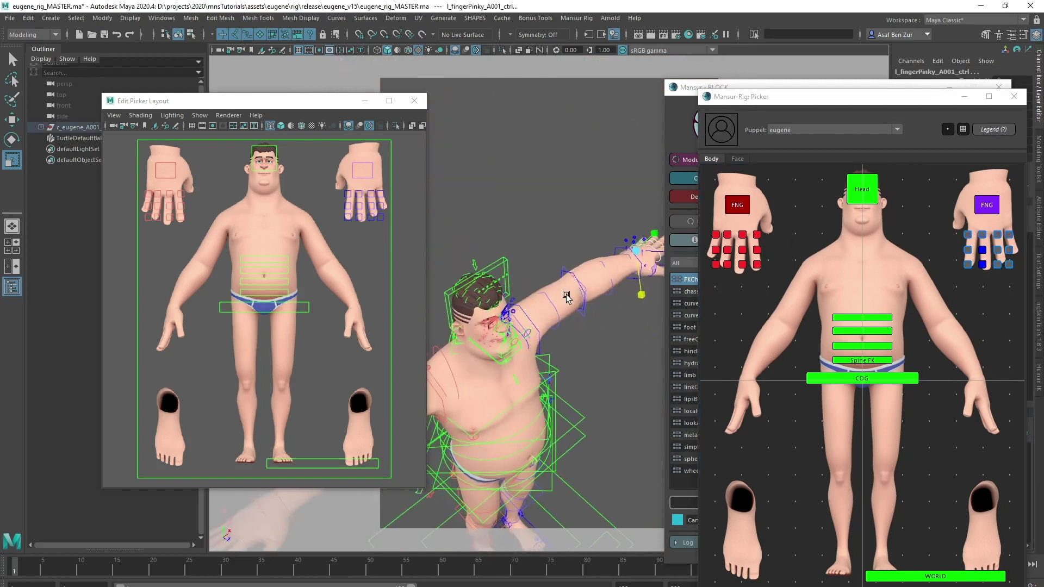
pyautogui.keyDown('alt'); pyautogui.moveTo(549, 267); pyautogui.dragTo(521, 277, button='right'); pyautogui.keyUp('alt')
# - Test the right hand's FNG button, inspect the character, and close the picker
pyautogui.click(762, 221)
pyautogui.click(739, 207)
pyautogui.keyDown('alt'); pyautogui.moveTo(608, 350); pyautogui.dragTo(561, 327); pyautogui.keyUp('alt')
pyautogui.keyDown('alt'); pyautogui.moveTo(560, 327); pyautogui.dragTo(516, 342, button='right'); pyautogui.keyUp('alt')
pyautogui.keyDown('alt'); pyautogui.moveTo(598, 327); pyautogui.dragTo(566, 433, button='middle'); pyautogui.keyUp('alt')
pyautogui.keyDown('alt'); pyautogui.moveTo(519, 432); pyautogui.dragTo(559, 431, button='right'); pyautogui.keyUp('alt')
pyautogui.keyDown('alt'); pyautogui.moveTo(568, 403); pyautogui.dragTo(560, 503, button='middle'); pyautogui.keyUp('alt')
pyautogui.click(1014, 96)
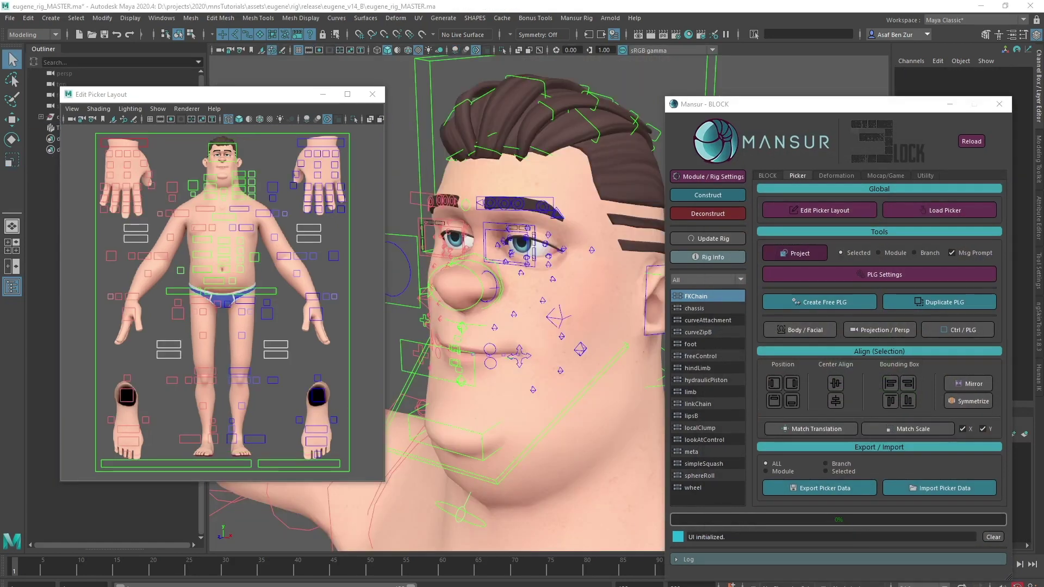
# - Select the completed picker layout's outer frame, view its facial mode, and return to body mode
pyautogui.moveTo(342, 220); pyautogui.dragTo(356, 225)
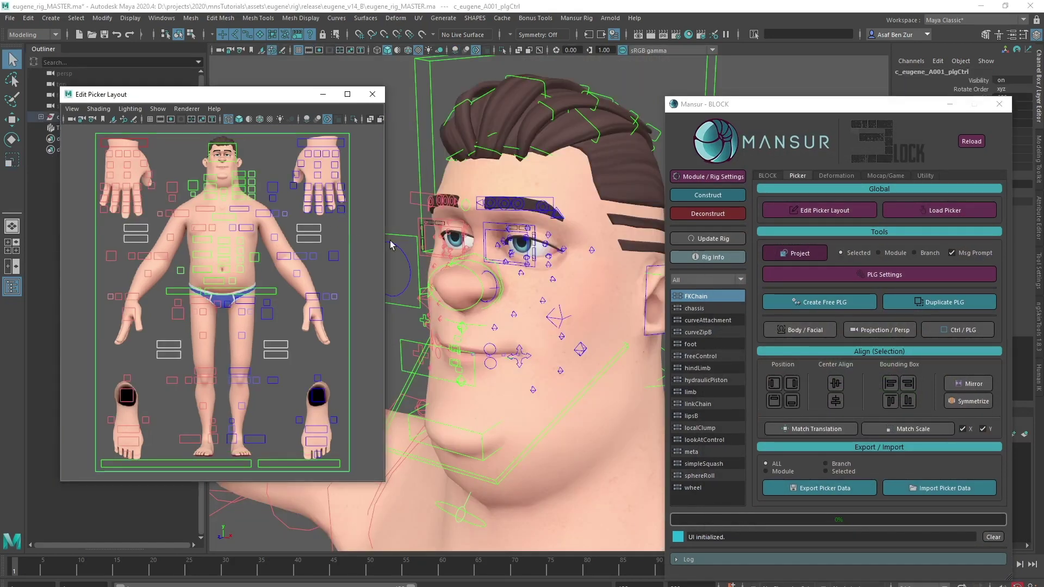
pyautogui.click(810, 331)
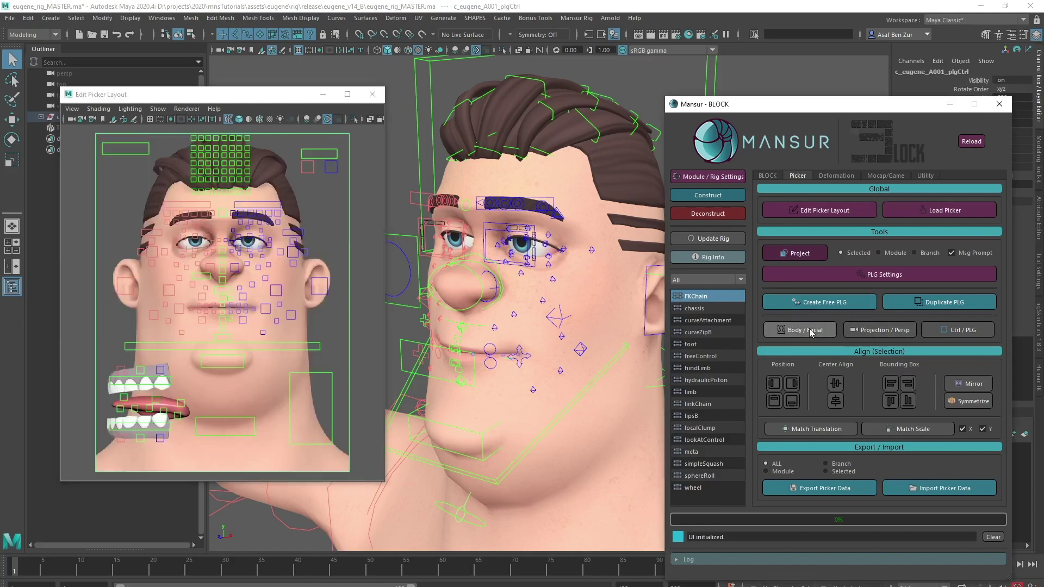
pyautogui.click(810, 332)
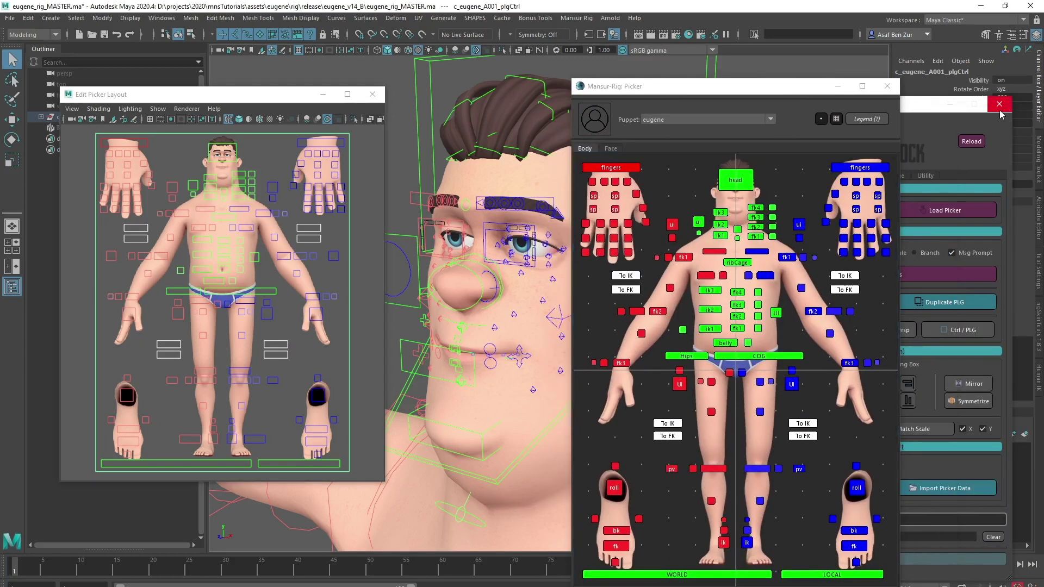
# - Close the BLOCK window and compare the loaded picker's Body and Face pages, ending on Face
pyautogui.click(1000, 113)
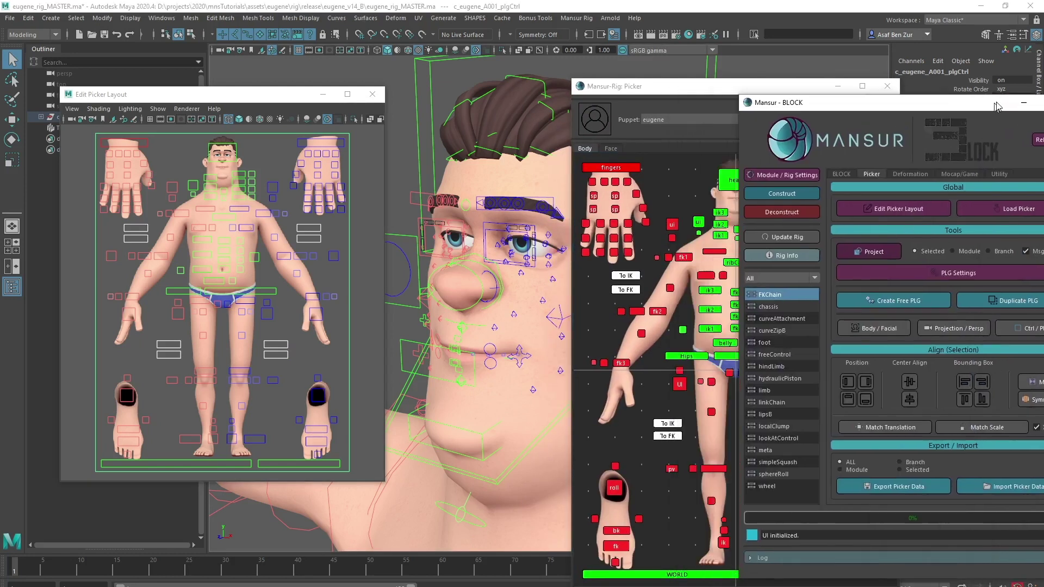
pyautogui.click(1000, 104)
pyautogui.click(611, 148)
pyautogui.click(585, 148)
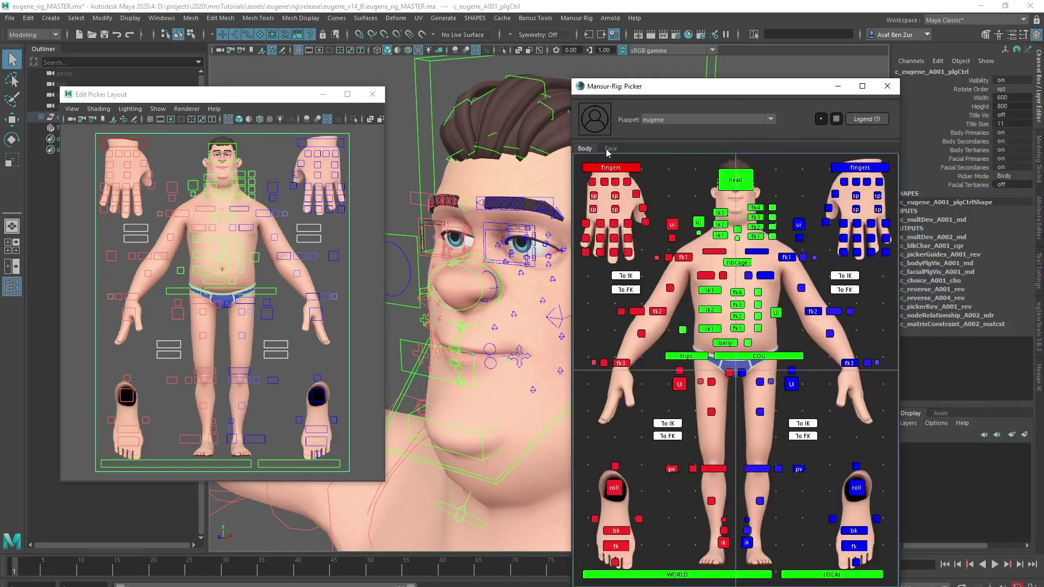
pyautogui.click(611, 148)
pyautogui.moveTo(661, 87); pyautogui.dragTo(749, 75)
# - Select the head control from the picker's Face page and rotate the character's head
pyautogui.click(936, 492)
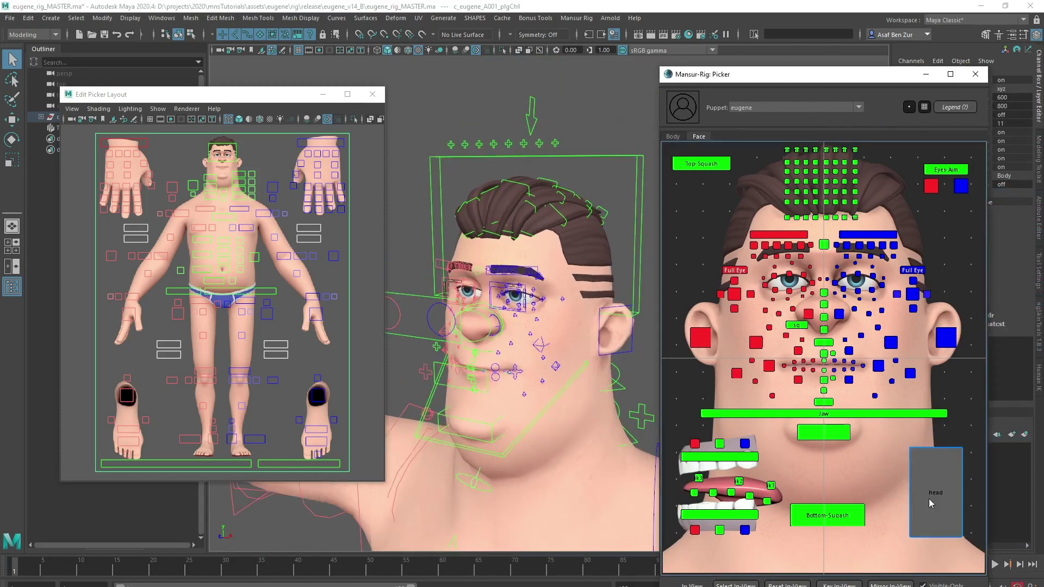
pyautogui.press('e')
pyautogui.moveTo(545, 316); pyautogui.dragTo(557, 306)
# - Switch the picker to its Body page and select the COG control with the Move tool active
pyautogui.click(673, 136)
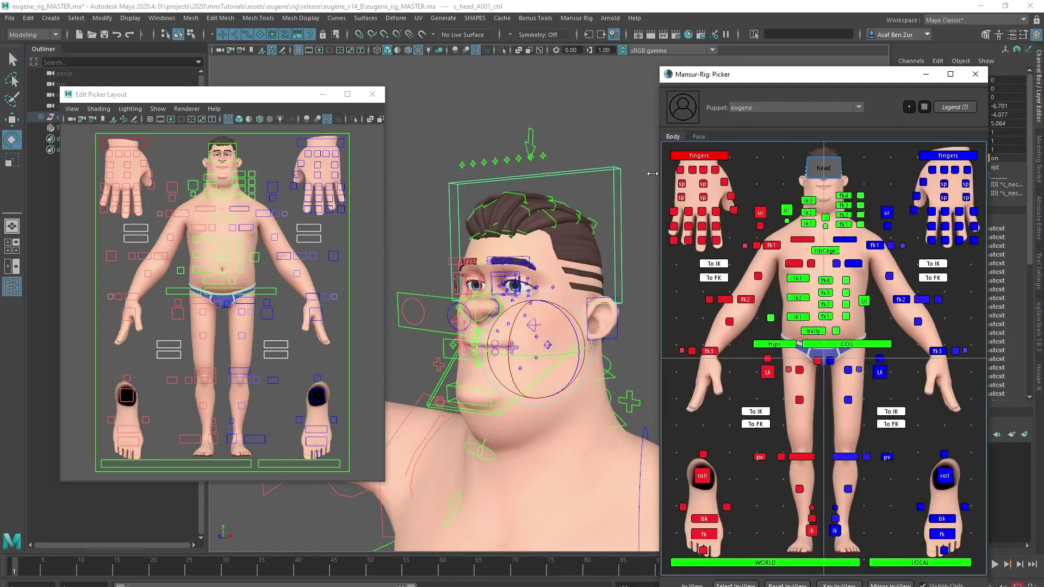
pyautogui.keyDown('alt'); pyautogui.moveTo(536, 392); pyautogui.dragTo(549, 285, button='middle'); pyautogui.keyUp('alt')
pyautogui.keyDown('alt'); pyautogui.moveTo(549, 285); pyautogui.dragTo(576, 291, button='right'); pyautogui.keyUp('alt')
pyautogui.click(848, 346)
pyautogui.click(848, 345)
pyautogui.press('w')
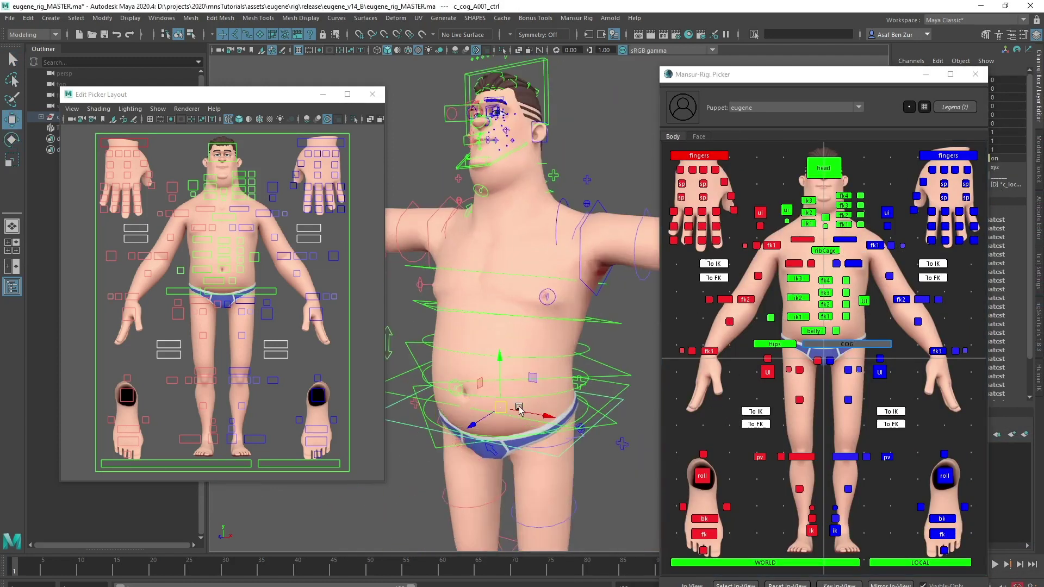
# - Select the spine FK controls together in the picker, rotate them, and undo the rotation
pyautogui.moveTo(838, 275); pyautogui.dragTo(816, 325)
pyautogui.press('e')
pyautogui.moveTo(540, 296); pyautogui.dragTo(544, 303)
pyautogui.hotkey('ctrl', 'z')
# - Clear the control selection and close the Edit Picker Layout window, bringing the whole character into view
pyautogui.click(599, 182)
pyautogui.keyDown('alt'); pyautogui.moveTo(555, 226); pyautogui.dragTo(503, 238, button='right'); pyautogui.keyUp('alt')
pyautogui.keyDown('alt'); pyautogui.moveTo(502, 238); pyautogui.dragTo(522, 274, button='middle'); pyautogui.keyUp('alt')
pyautogui.keyDown('alt'); pyautogui.moveTo(522, 273); pyautogui.dragTo(528, 273, button='right'); pyautogui.keyUp('alt')
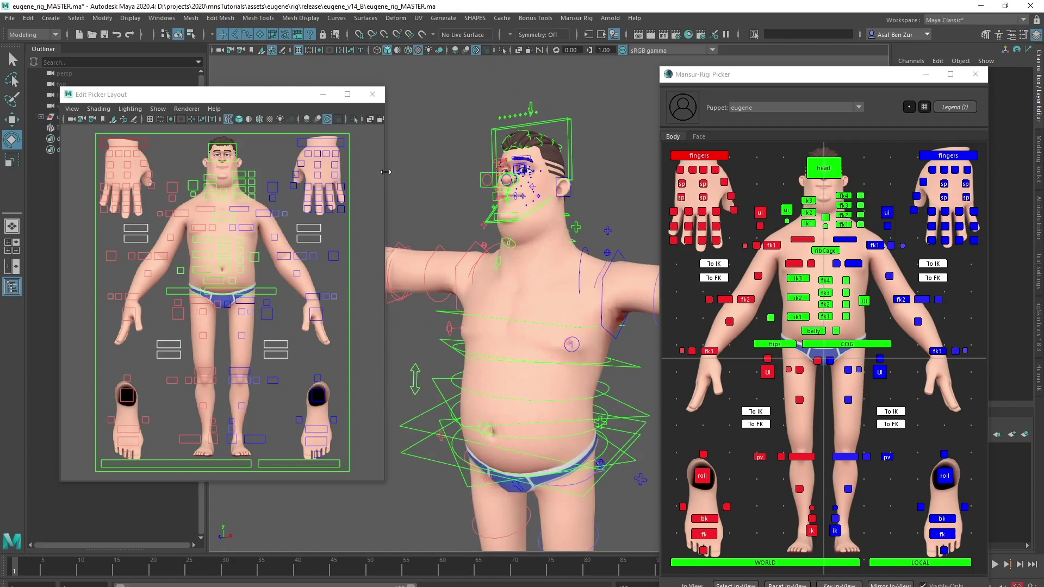
pyautogui.click(373, 95)
pyautogui.keyDown('alt'); pyautogui.moveTo(451, 308); pyautogui.dragTo(437, 309, button='right'); pyautogui.keyUp('alt')
pyautogui.keyDown('alt'); pyautogui.moveTo(438, 310); pyautogui.dragTo(356, 299, button='middle'); pyautogui.keyUp('alt')
pyautogui.keyDown('alt'); pyautogui.moveTo(356, 298); pyautogui.dragTo(360, 302); pyautogui.keyUp('alt')
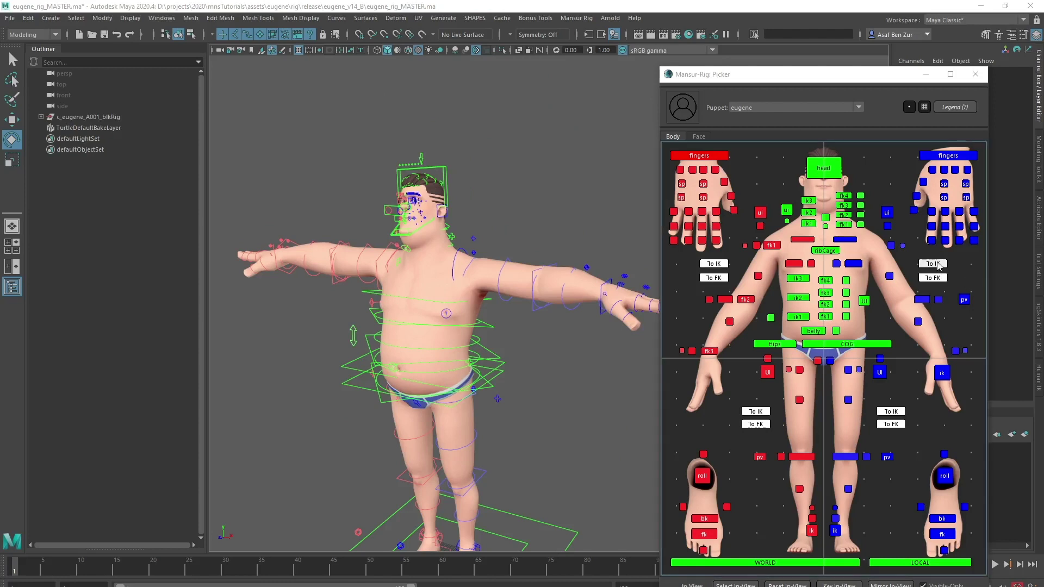
# - Switch the left arm to FK with the picker's custom To FK button and clear the selection
pyautogui.click(935, 278)
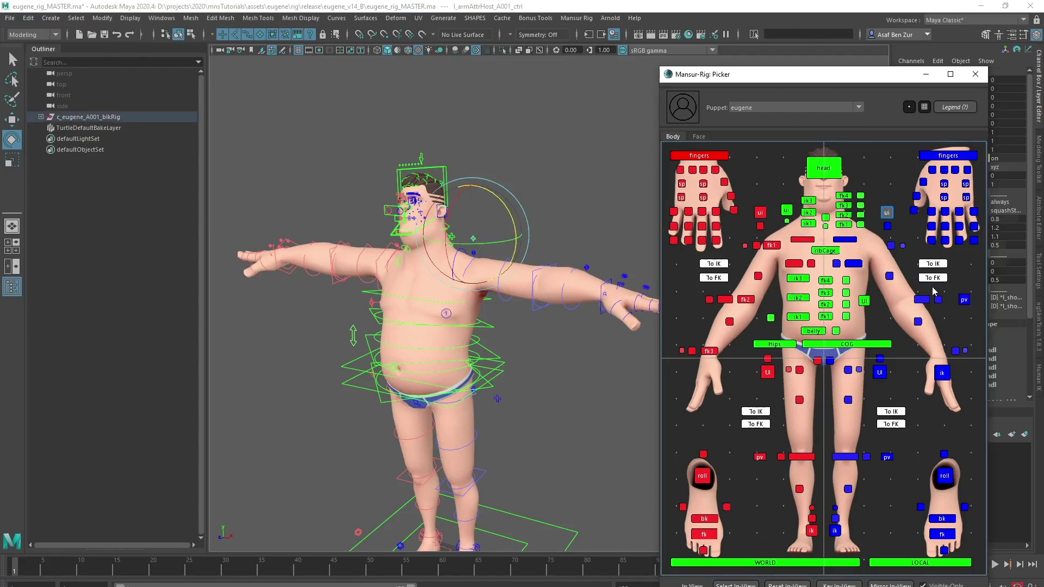
pyautogui.click(933, 280)
pyautogui.click(931, 288)
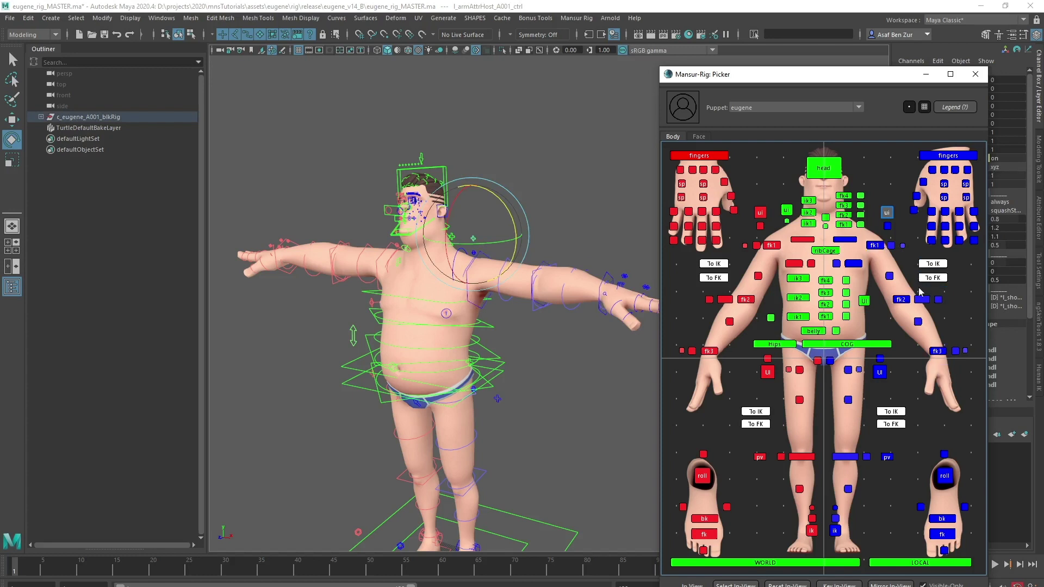
pyautogui.click(215, 147)
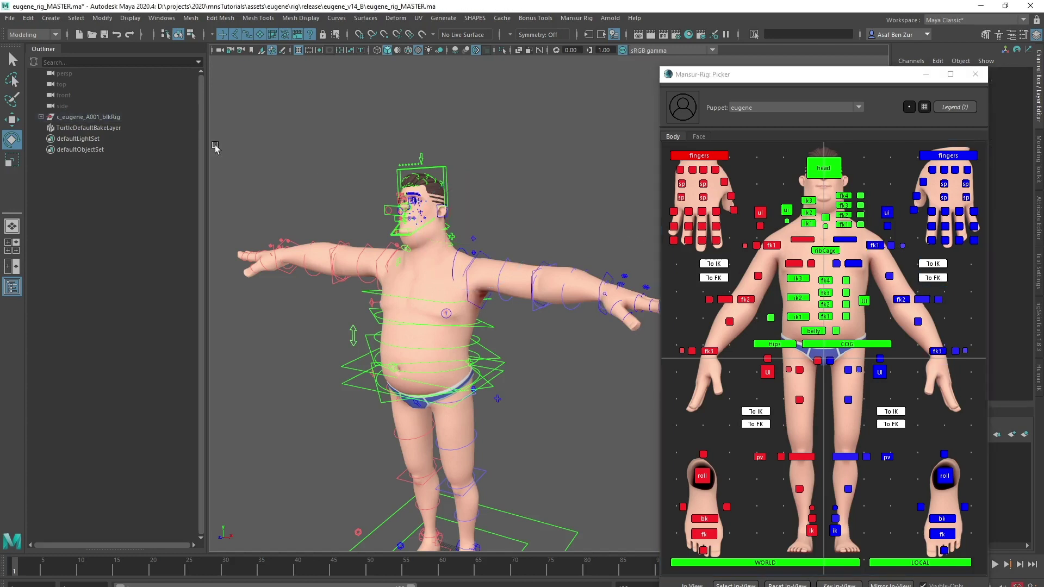
# - Select the rig's top node c_eugene_A001_blkRig, open Block Builder, and load the rig settings
pyautogui.click(100, 118)
pyautogui.click(577, 18)
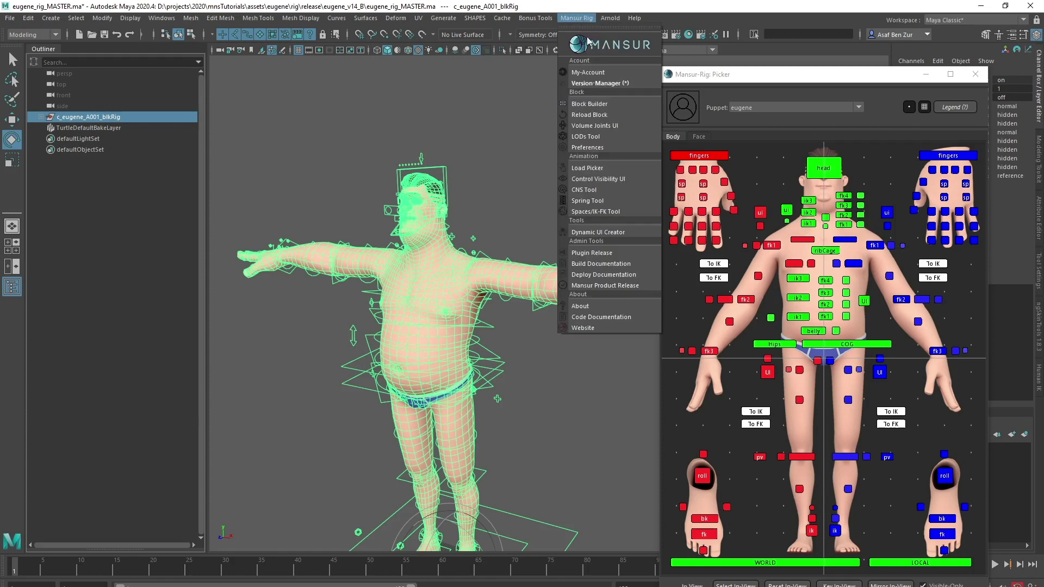
pyautogui.click(594, 105)
pyautogui.click(807, 204)
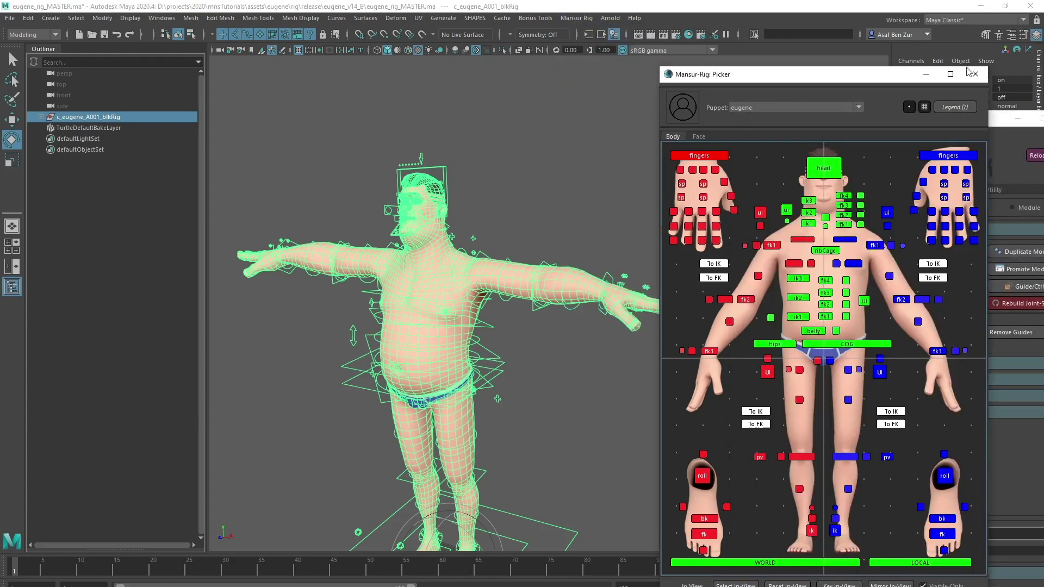
pyautogui.click(807, 191)
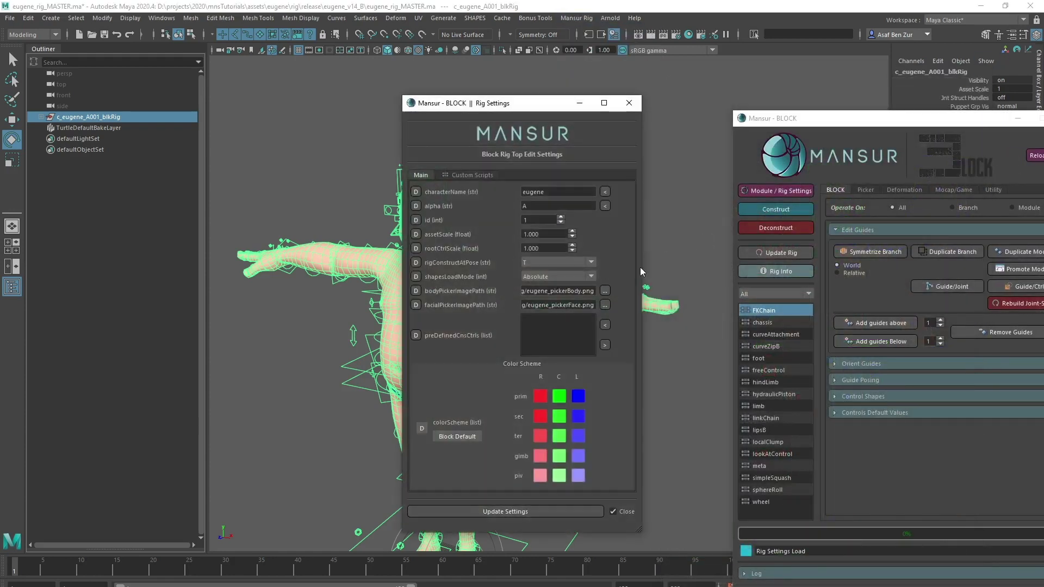
# - Inspect the bodyPickerImagePath entry in the rig settings, and close the settings and clear the selection
pyautogui.moveTo(594, 293); pyautogui.dragTo(449, 295)
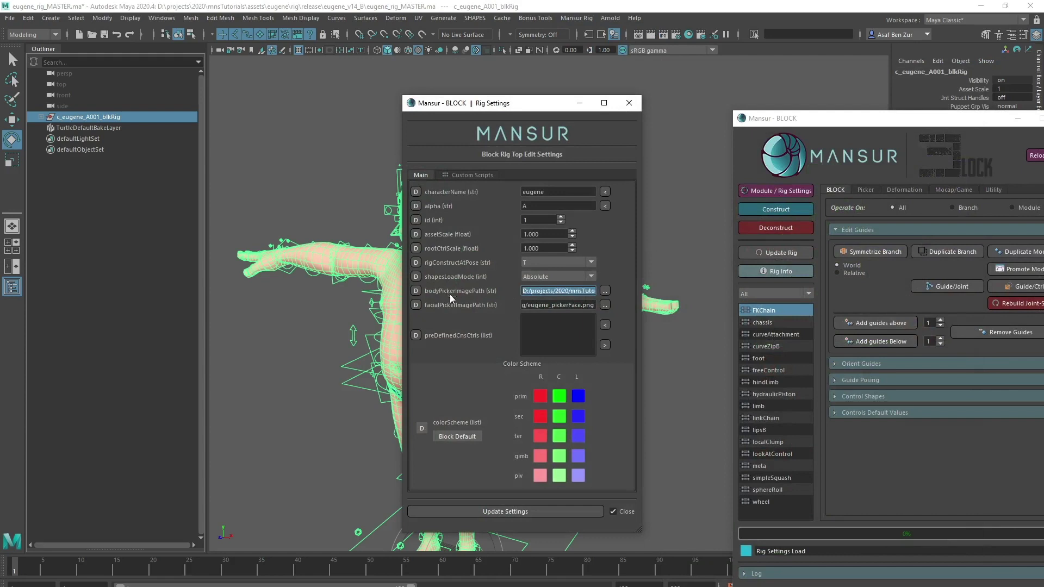
pyautogui.click(560, 295)
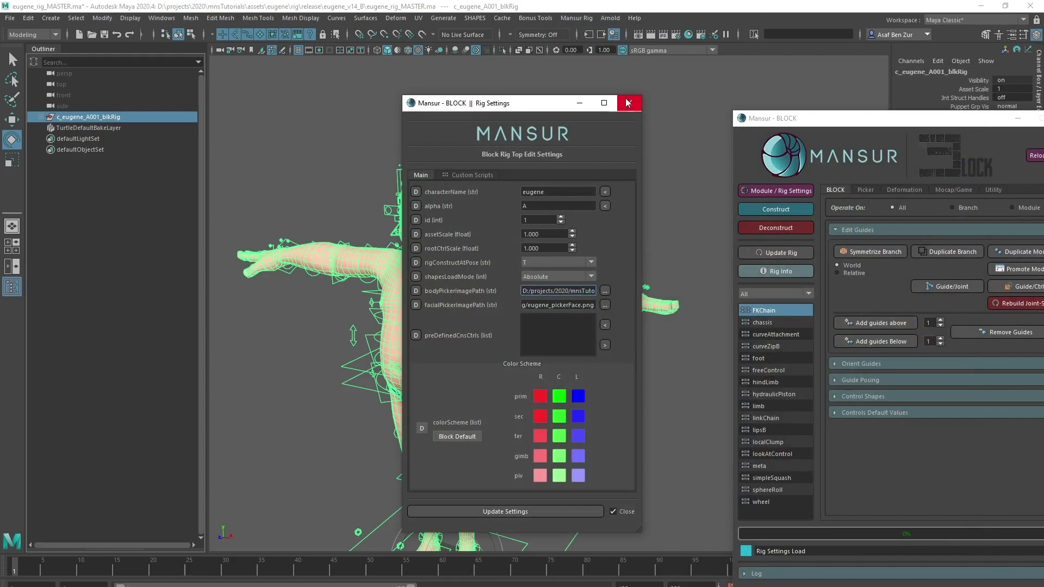
pyautogui.click(628, 103)
pyautogui.click(621, 108)
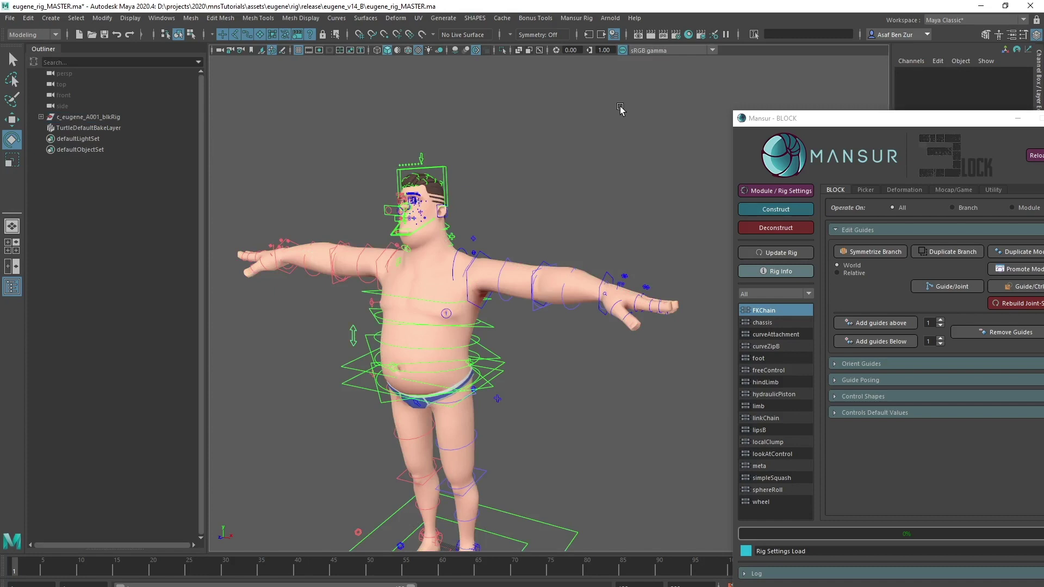
# - Switch to File Explorer and examine the PNG images and eugene_rig_MASTER.ma in the eugene_v13 folder
pyautogui.hotkey('alt', 'Tab')
pyautogui.moveTo(329, 104); pyautogui.dragTo(336, 103)
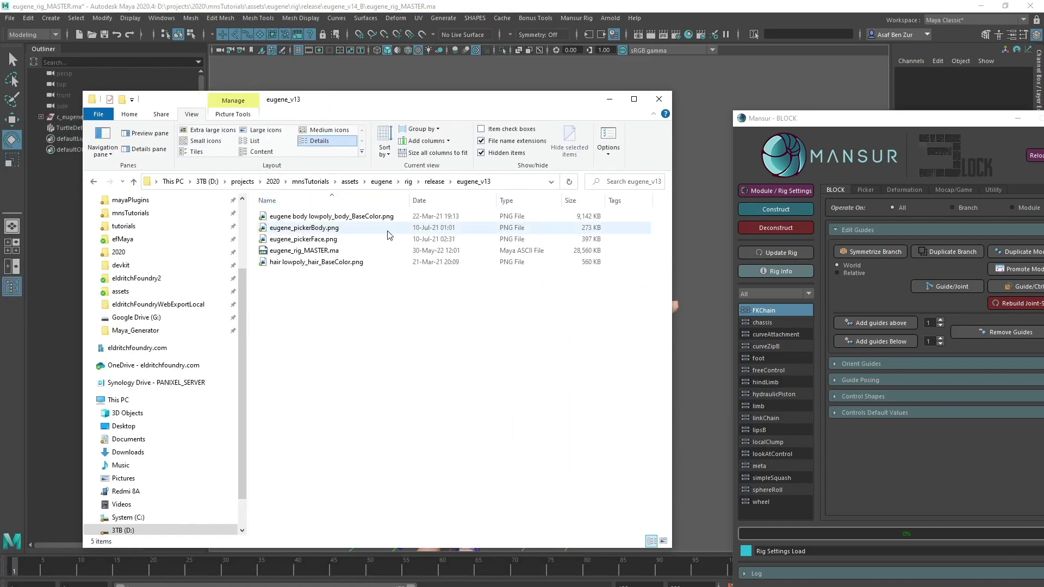
pyautogui.click(384, 228)
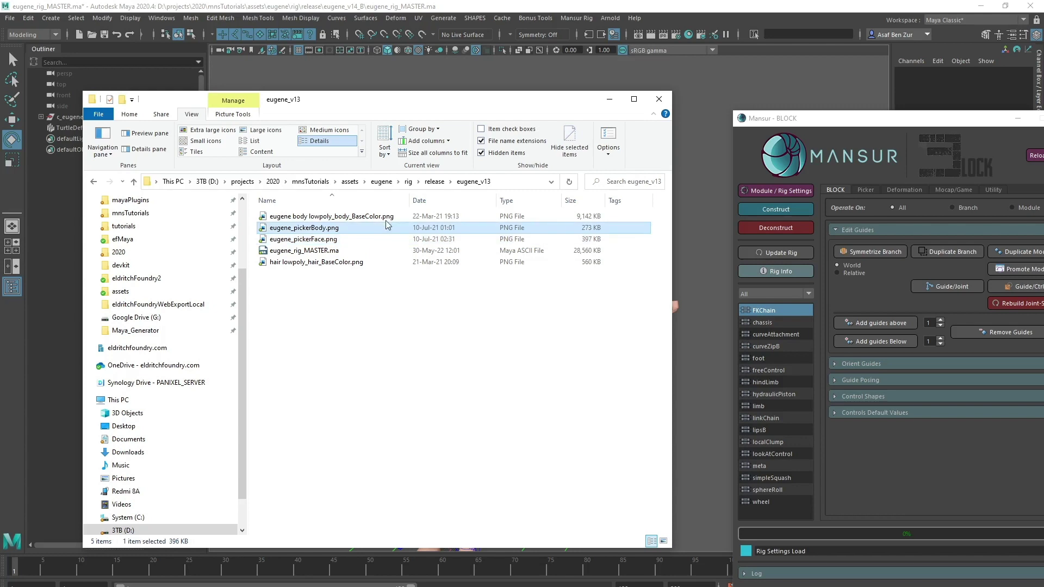
pyautogui.click(382, 216)
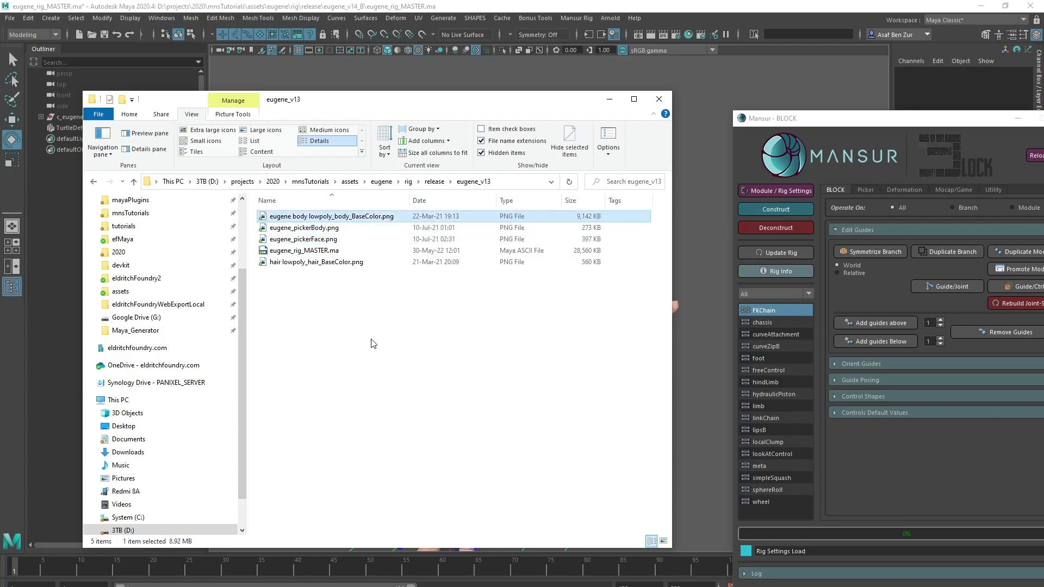
pyautogui.click(303, 251)
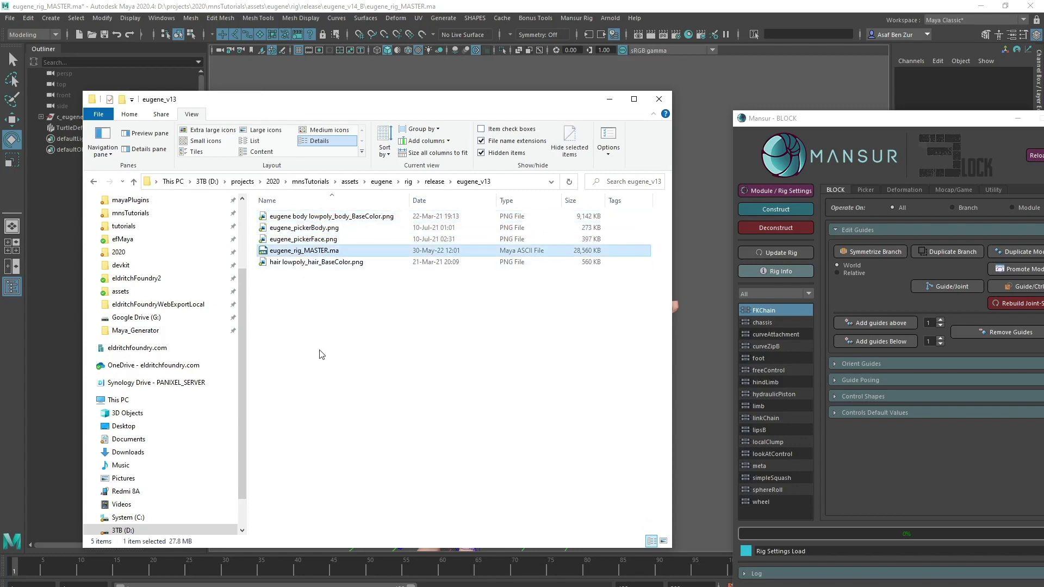